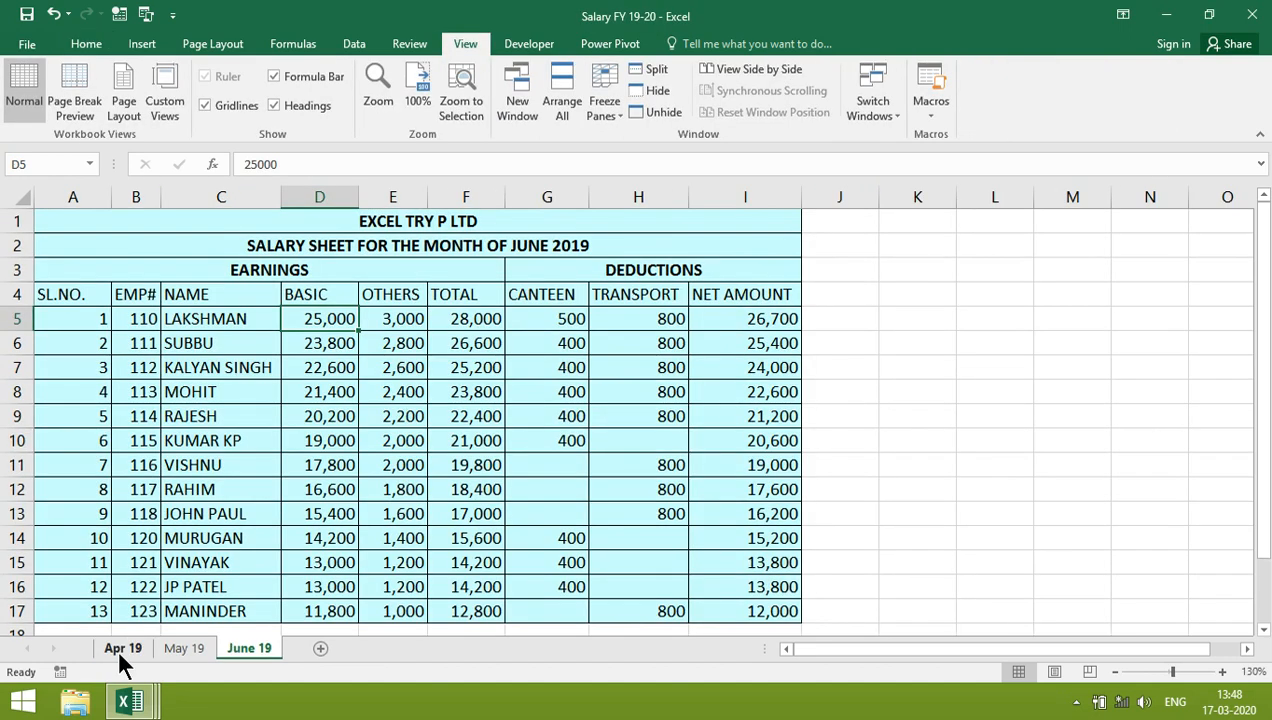
- Compare the April sheets of the SALARY PAYMENTS FY 2019-20 and Salary FY 19-20 workbooks, ending on the Apr 19 salary sheet
{"action": "left_click", "coordinate": [120, 648]}
{"action": "left_click", "coordinate": [343, 606]}
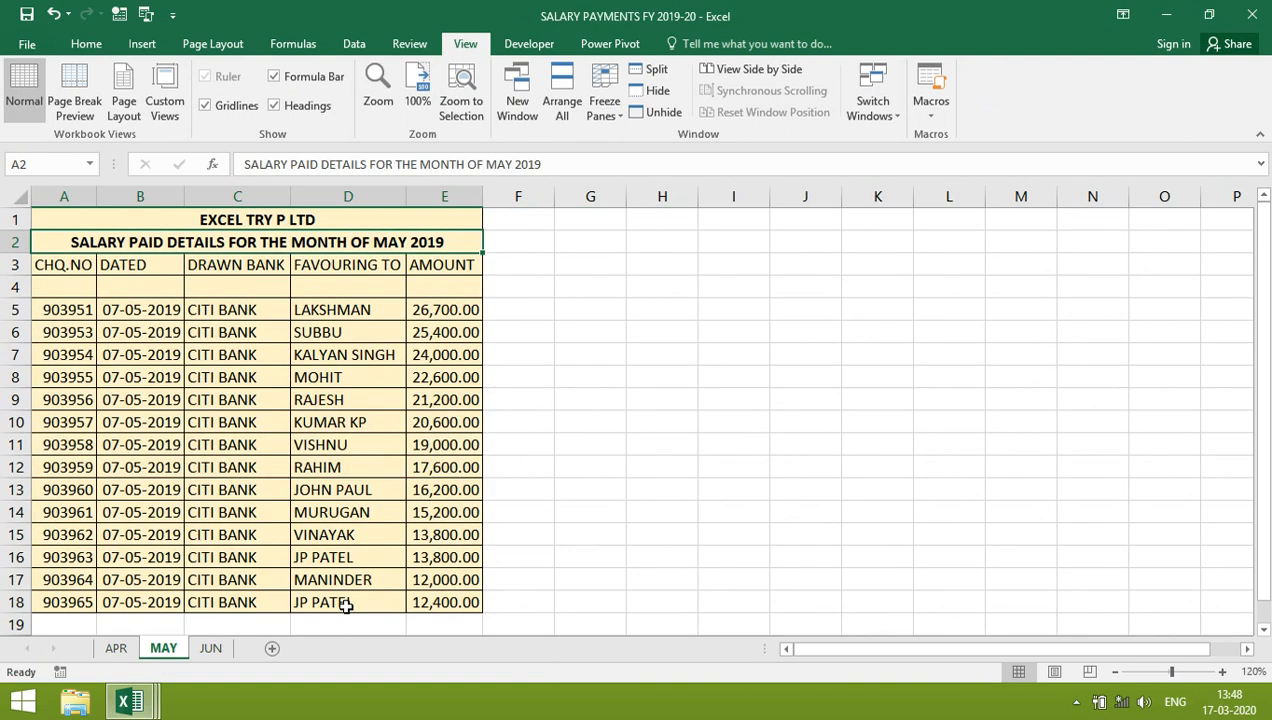
{"action": "left_click", "coordinate": [117, 644]}
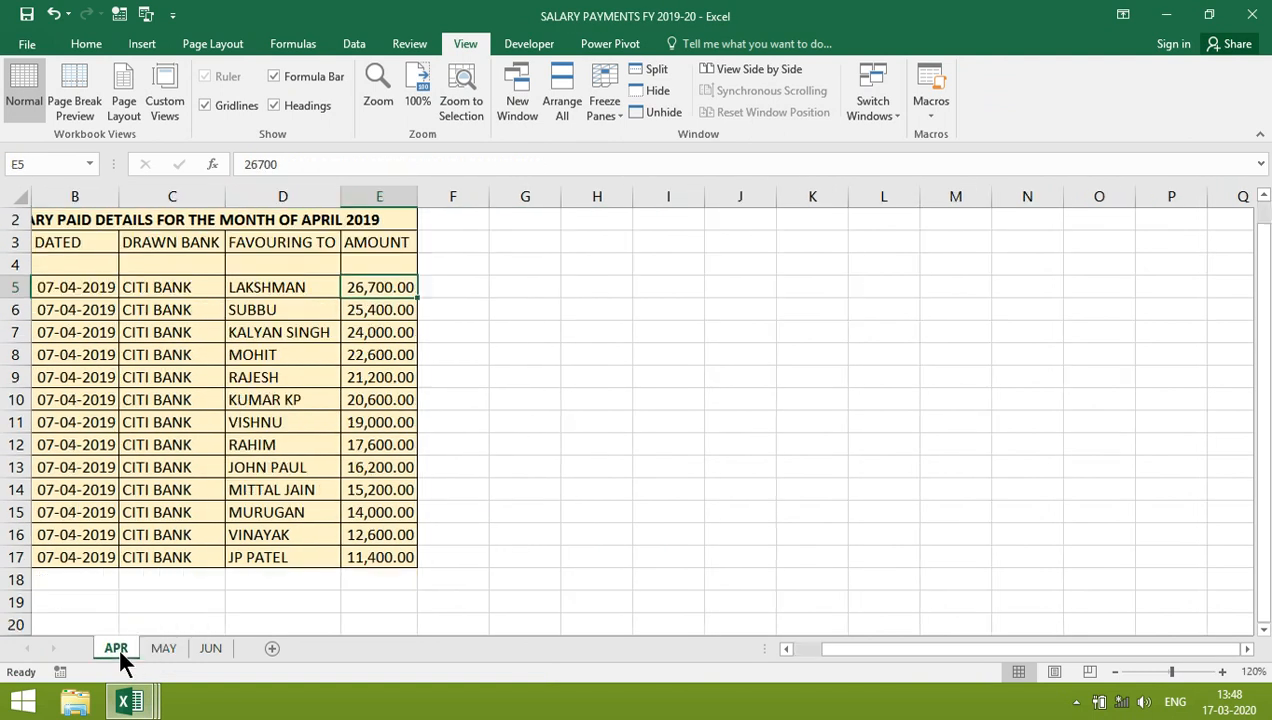
{"action": "key", "text": "ctrl+Tab"}
{"action": "left_click", "coordinate": [120, 645]}
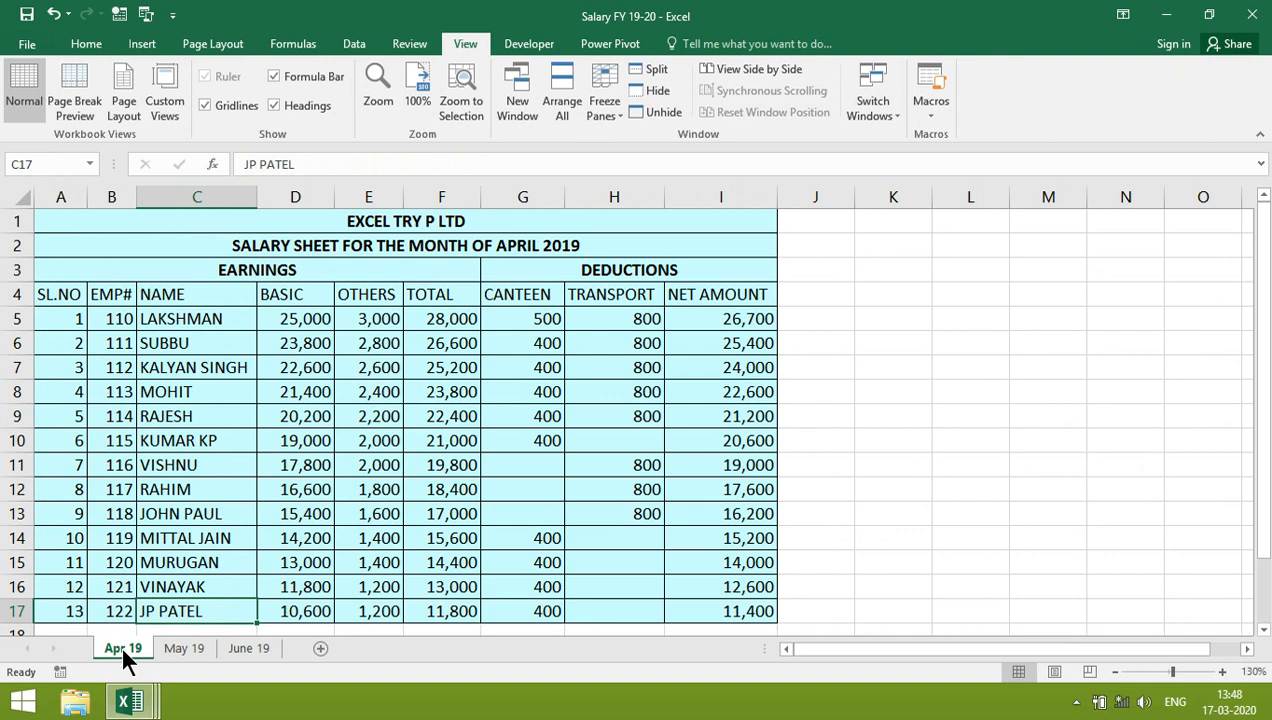
- Copy the employee numbers and names in B5:C17 of the Apr 19 salary sheet
{"action": "key", "text": "Up"}
{"action": "key", "text": "Up"}
{"action": "key", "text": "Up"}
{"action": "key", "text": "Up"}
{"action": "key", "text": "Up"}
{"action": "key", "text": "Up"}
{"action": "key", "text": "Up"}
{"action": "key", "text": "Up"}
{"action": "key", "text": "Up"}
{"action": "key", "text": "Up"}
{"action": "key", "text": "Up"}
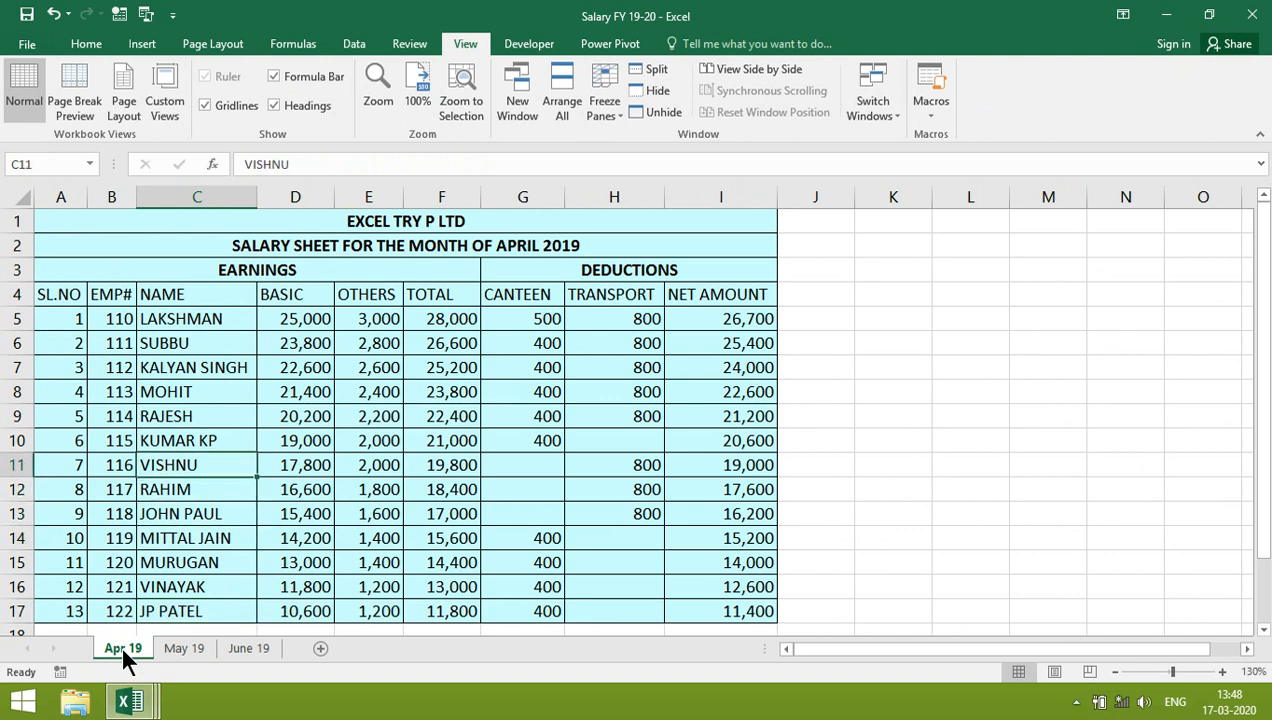
{"action": "key", "text": "Up"}
{"action": "key", "text": "Left"}
{"action": "key", "text": "shift+Right"}
{"action": "key", "text": "shift+Down"}
{"action": "key", "text": "shift+Down"}
{"action": "key", "text": "shift+Down"}
{"action": "key", "text": "shift+Down"}
{"action": "key", "text": "shift+Down"}
{"action": "key", "text": "shift+Down"}
{"action": "key", "text": "shift+Down"}
{"action": "key", "text": "shift+Down"}
{"action": "key", "text": "shift+Down"}
{"action": "key", "text": "shift+Down"}
{"action": "key", "text": "shift+Down"}
{"action": "key", "text": "shift+Down"}
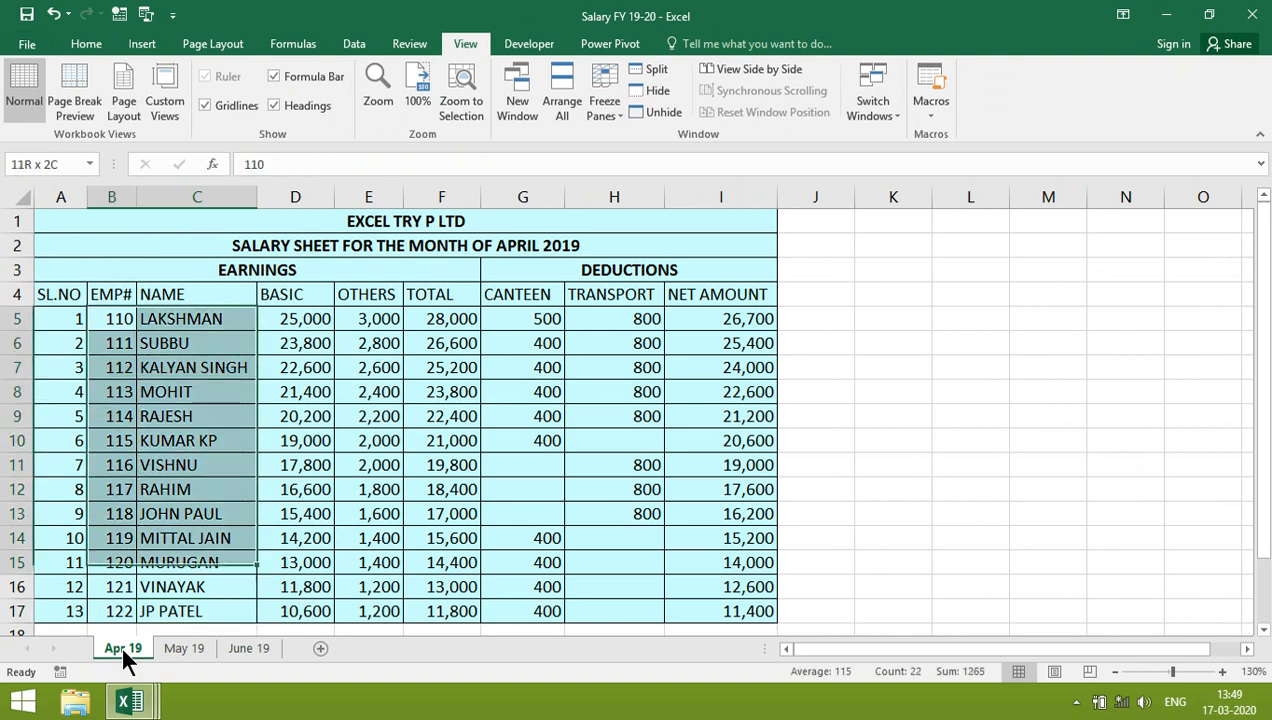
{"action": "key", "text": "ctrl+c"}
- Paste the copied employee numbers and names into the CONSOLIDATED SALARY 2019 -20 workbook from A4 as values with number formatting
{"action": "mouse_move", "coordinate": [128, 701]}
{"action": "left_click", "coordinate": [502, 588]}
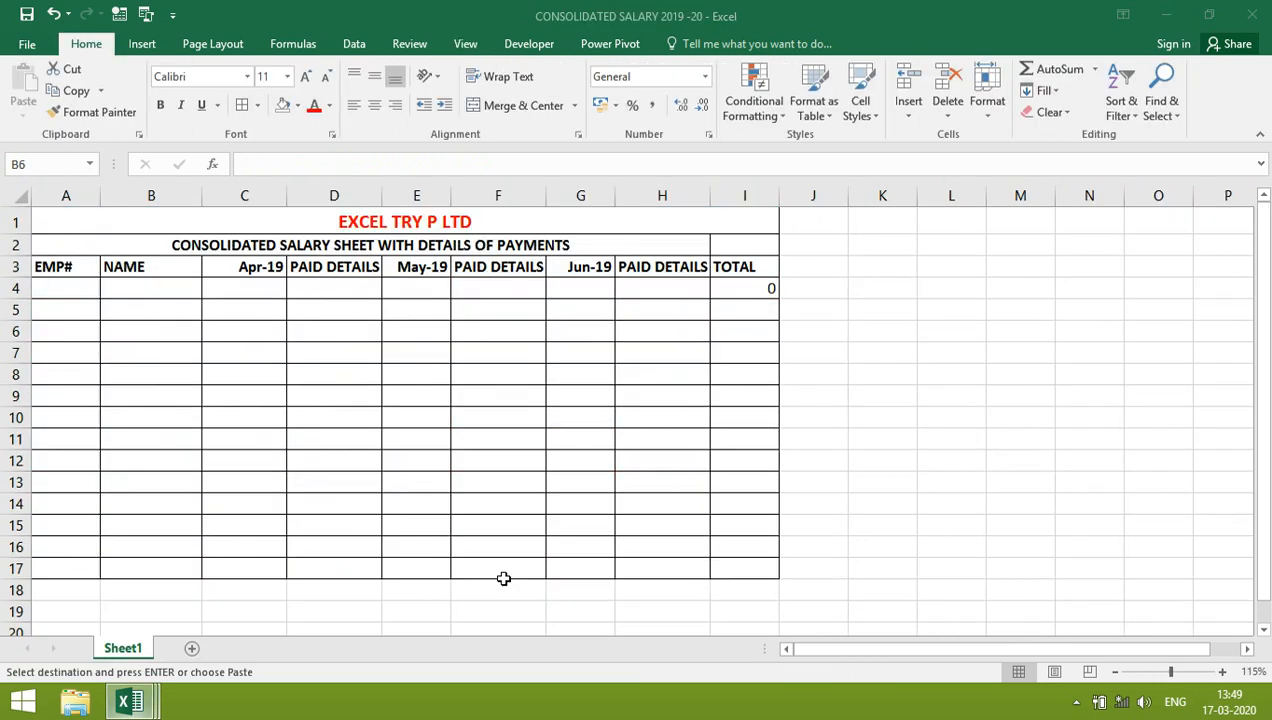
{"action": "left_click", "coordinate": [62, 288]}
{"action": "left_click", "coordinate": [24, 110]}
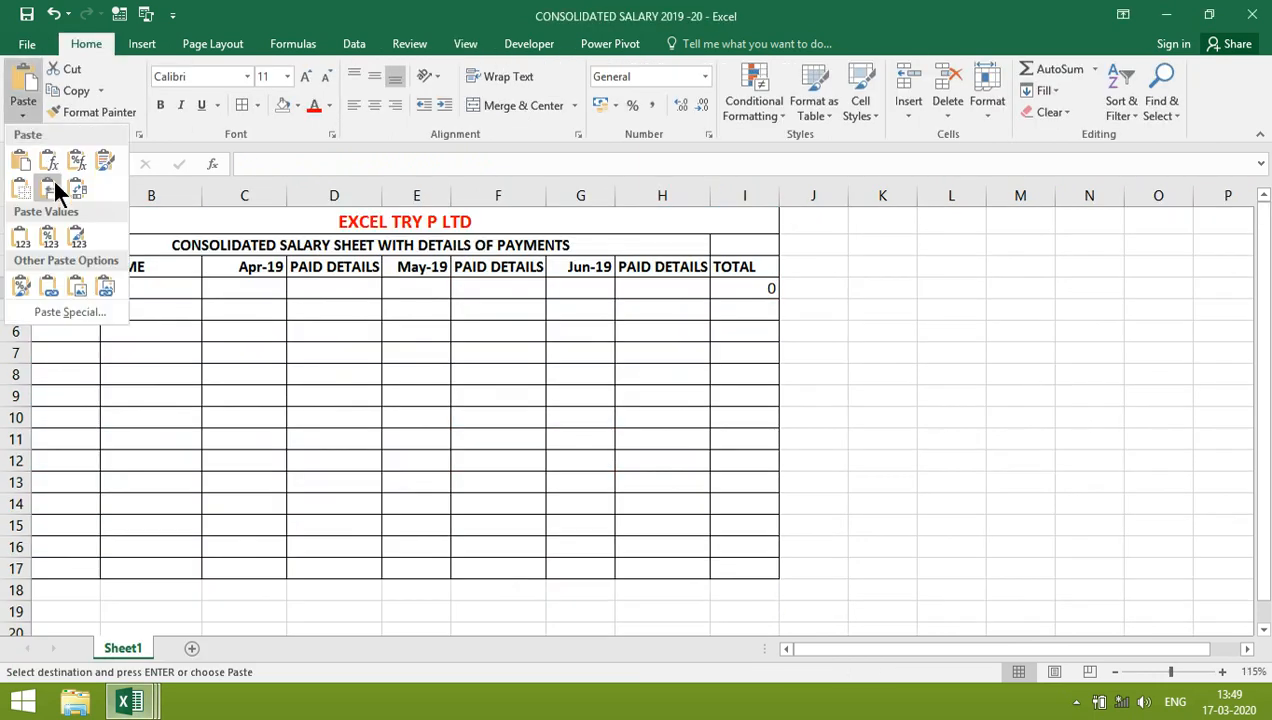
{"action": "left_click", "coordinate": [51, 236]}
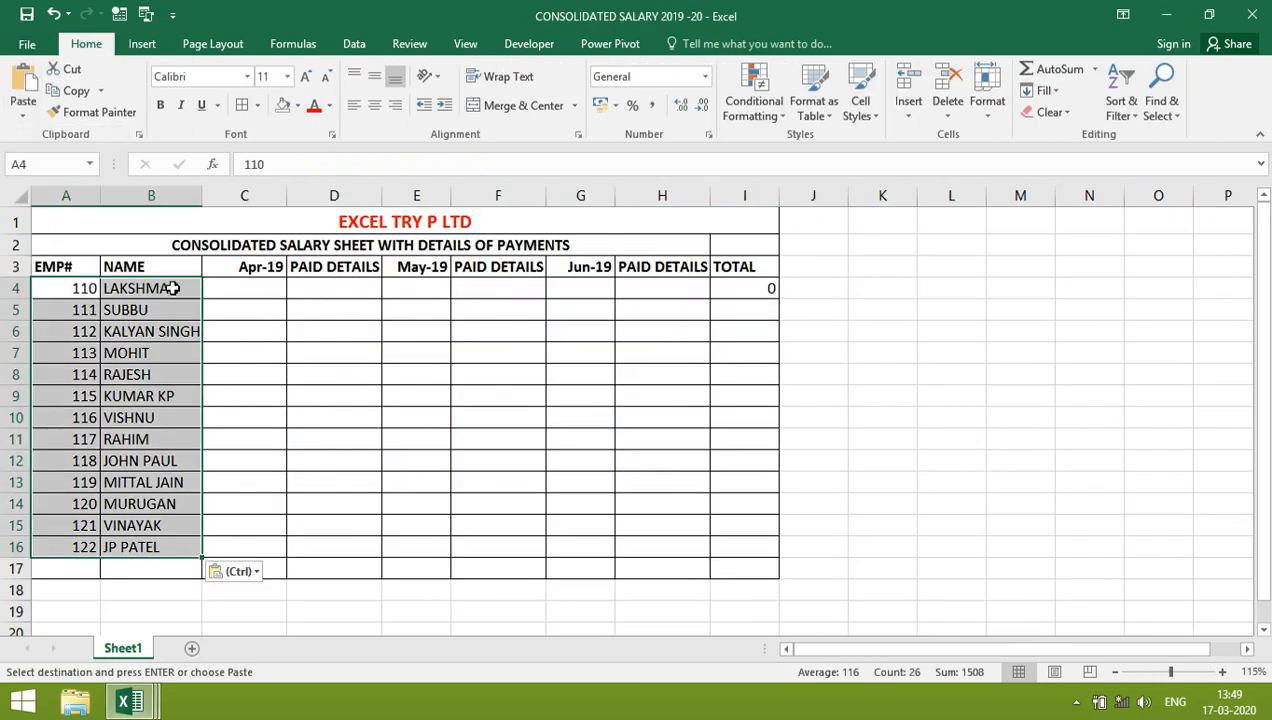
- Copy the first April net amount, I5 on the Apr 19 sheet of Salary FY 19-20, and paste it as a link into C4 of the consolidated sheet
{"action": "left_click", "coordinate": [222, 297]}
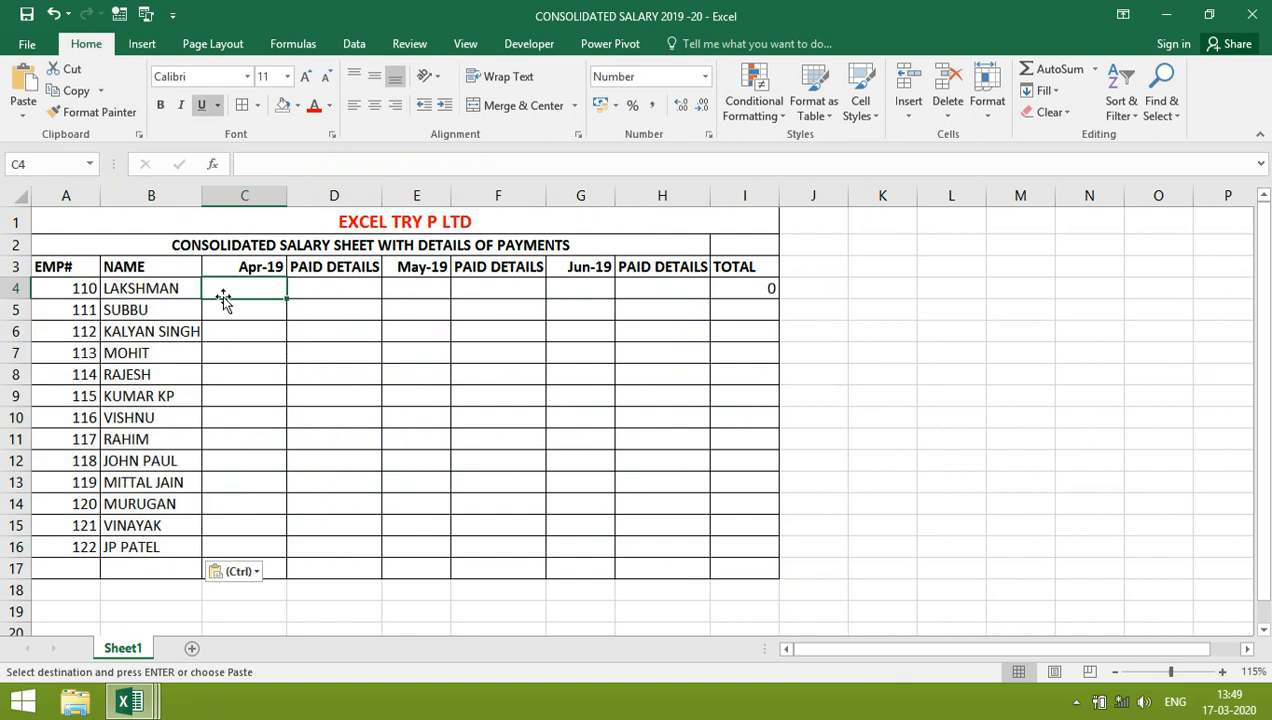
{"action": "left_click", "coordinate": [130, 704]}
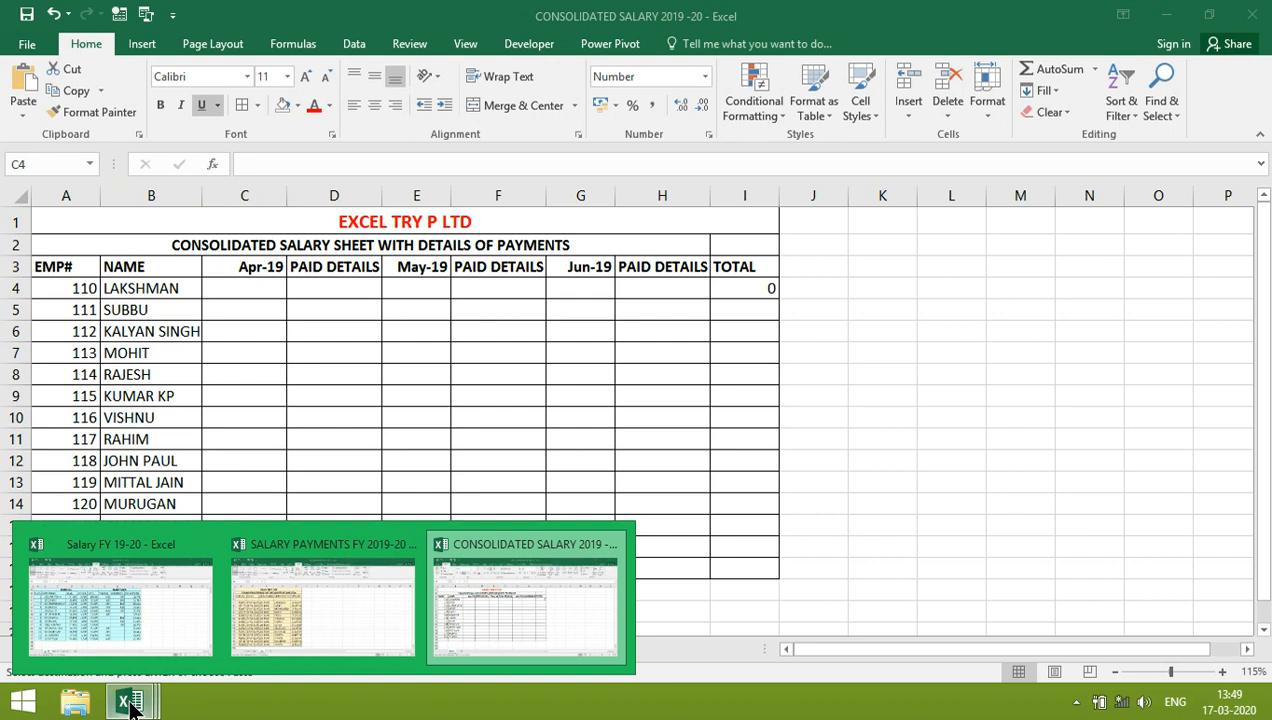
{"action": "left_click", "coordinate": [156, 597]}
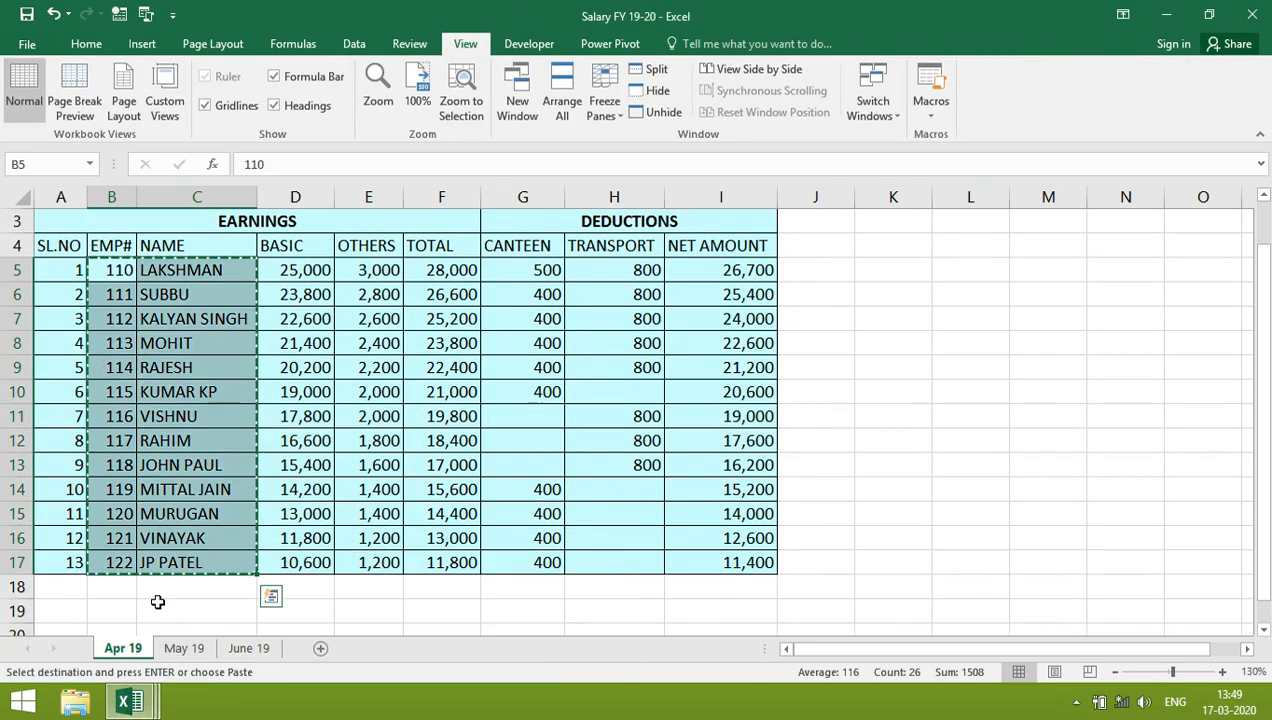
{"action": "key", "text": "ctrl+c"}
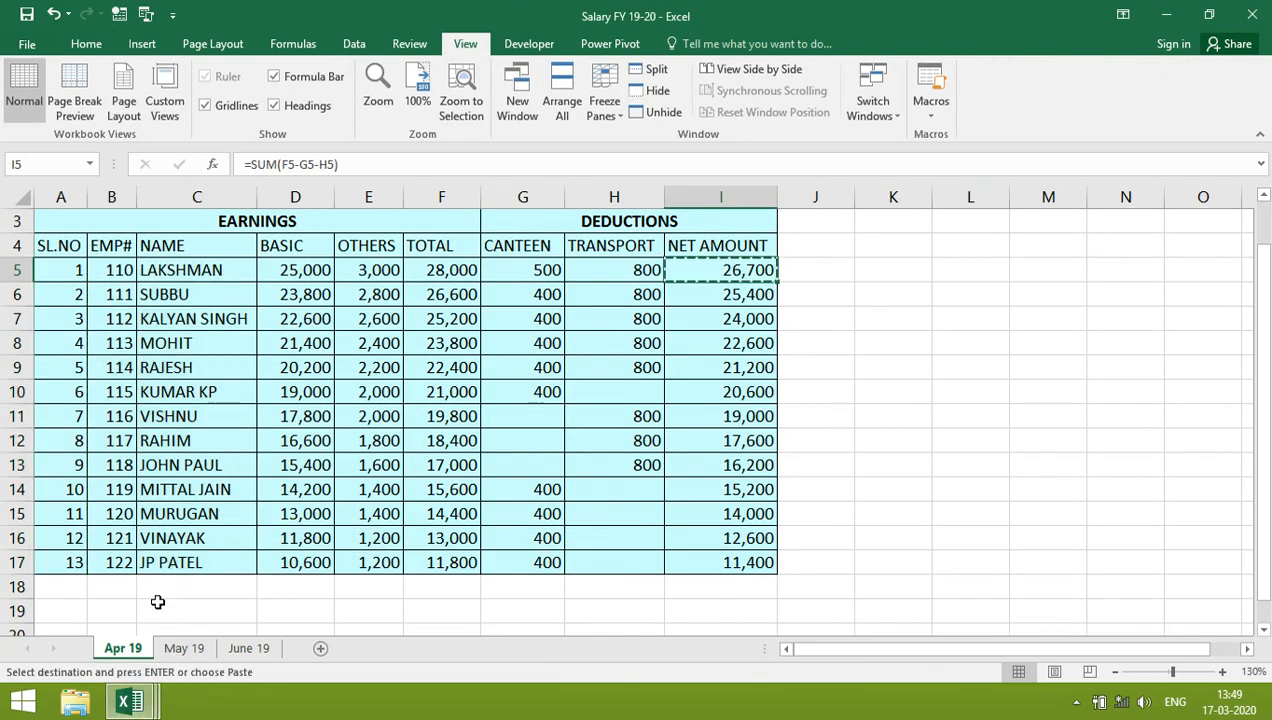
{"action": "left_click", "coordinate": [575, 580]}
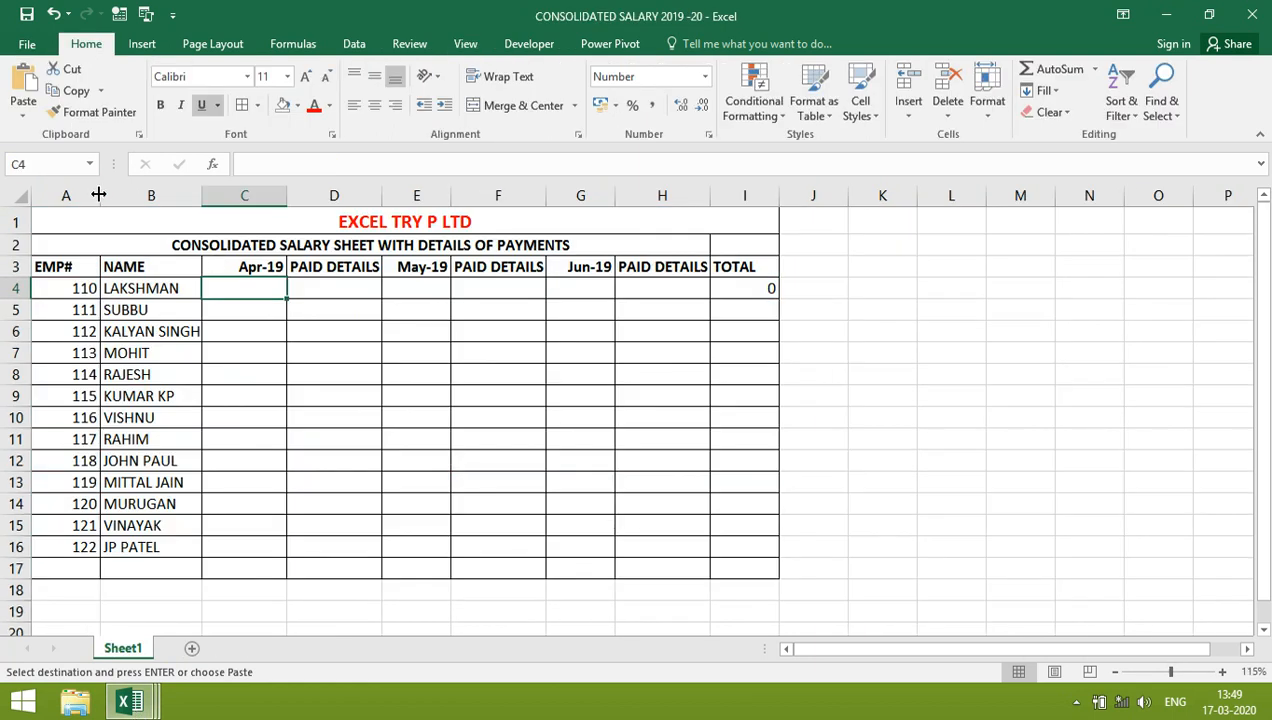
{"action": "left_click", "coordinate": [24, 120]}
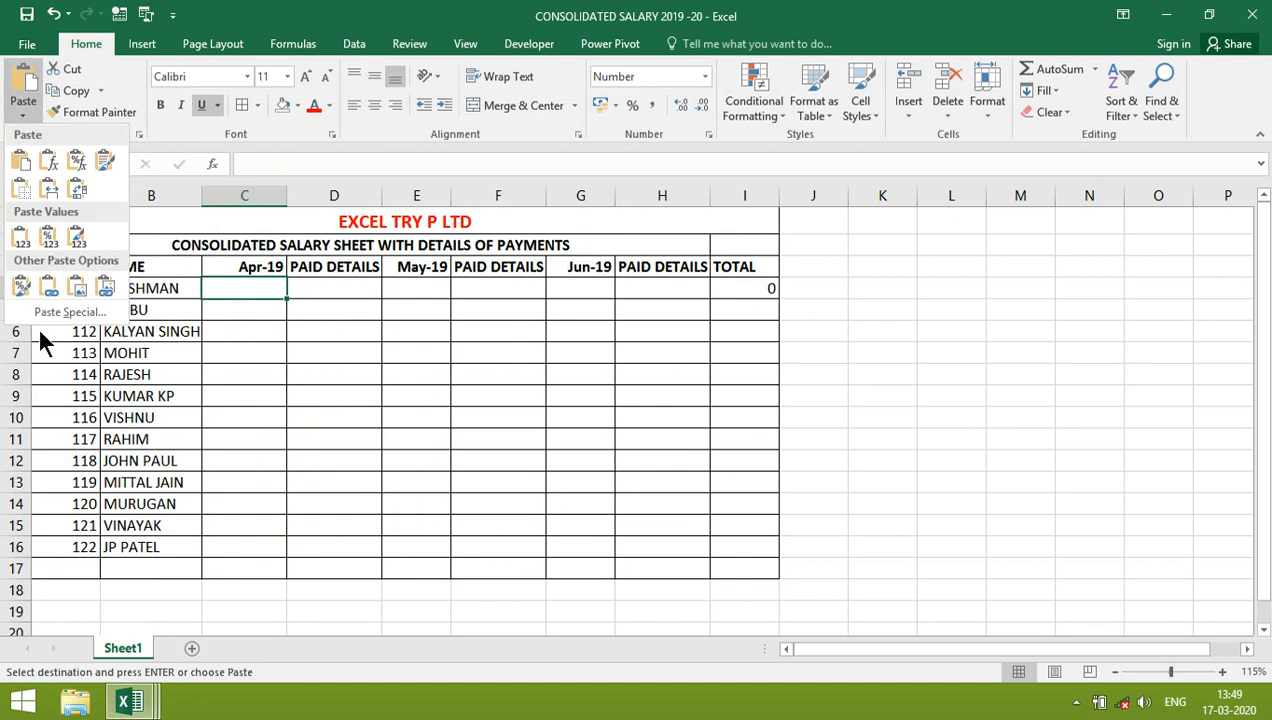
{"action": "left_click", "coordinate": [56, 316]}
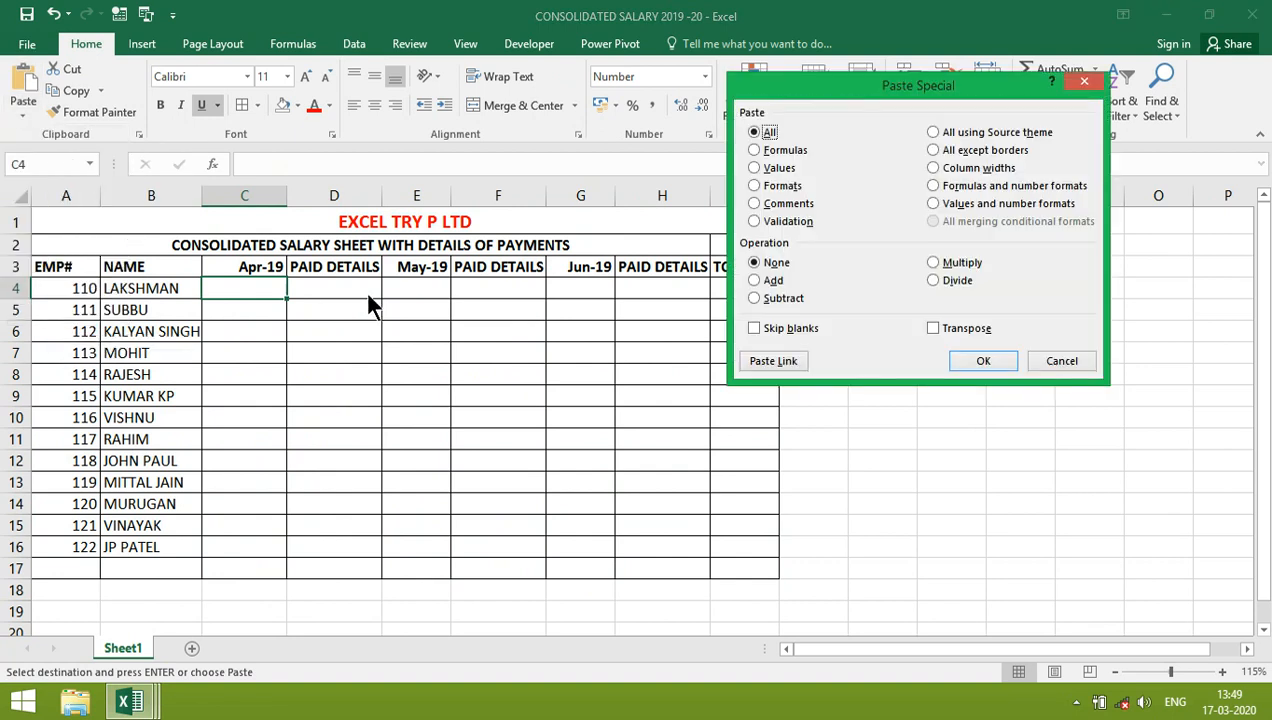
{"action": "left_click", "coordinate": [770, 362]}
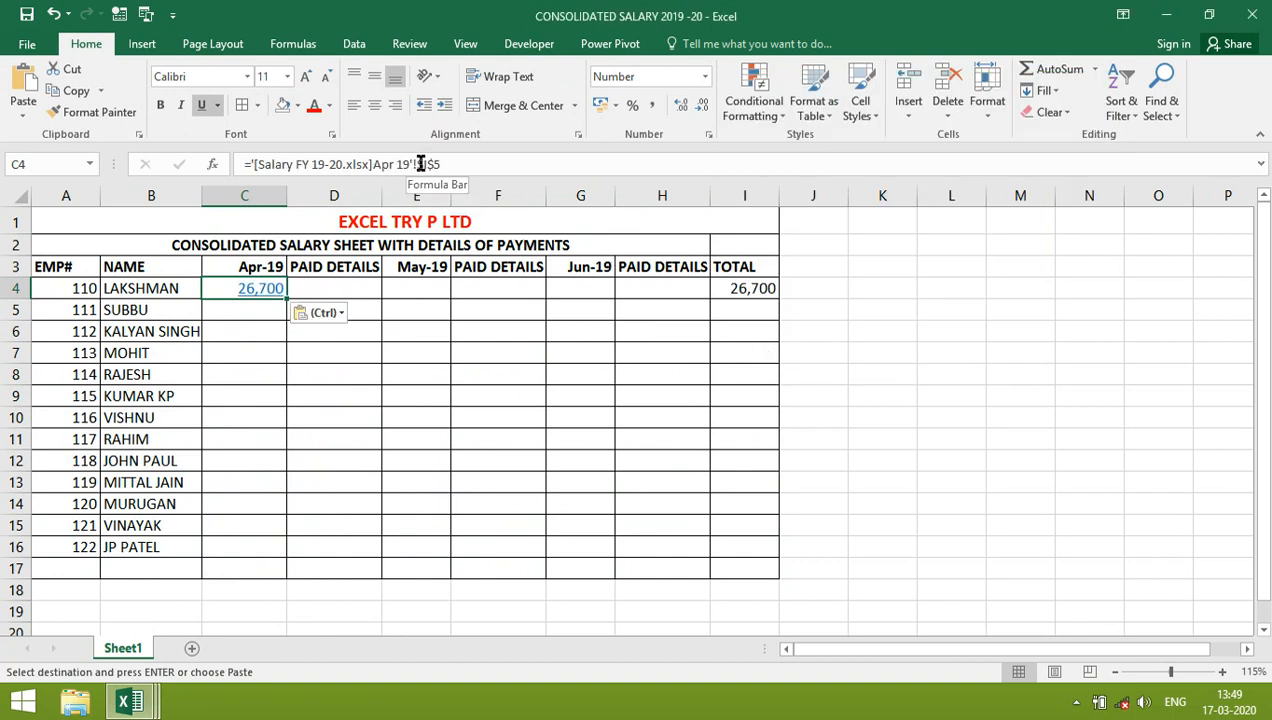
- Change the absolute reference in C4 to the relative I5 and fill the formula down to C16
{"action": "left_click", "coordinate": [419, 164]}
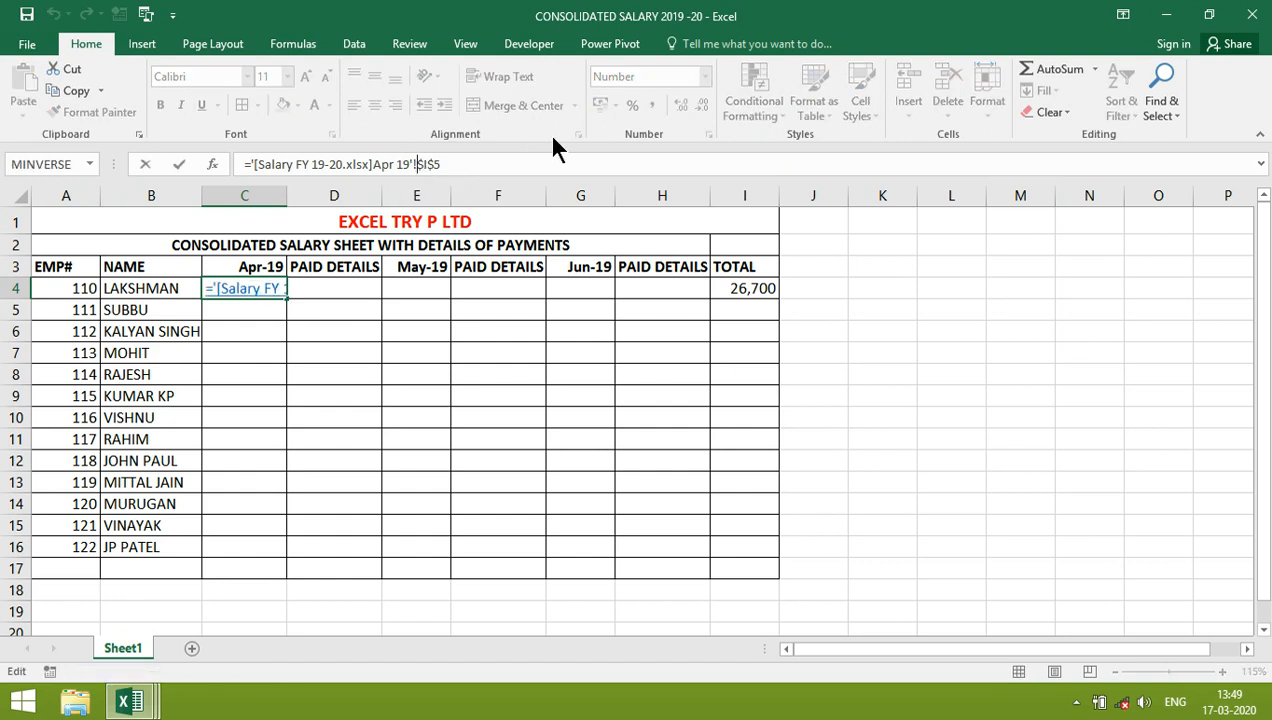
{"action": "key", "text": "Delete"}
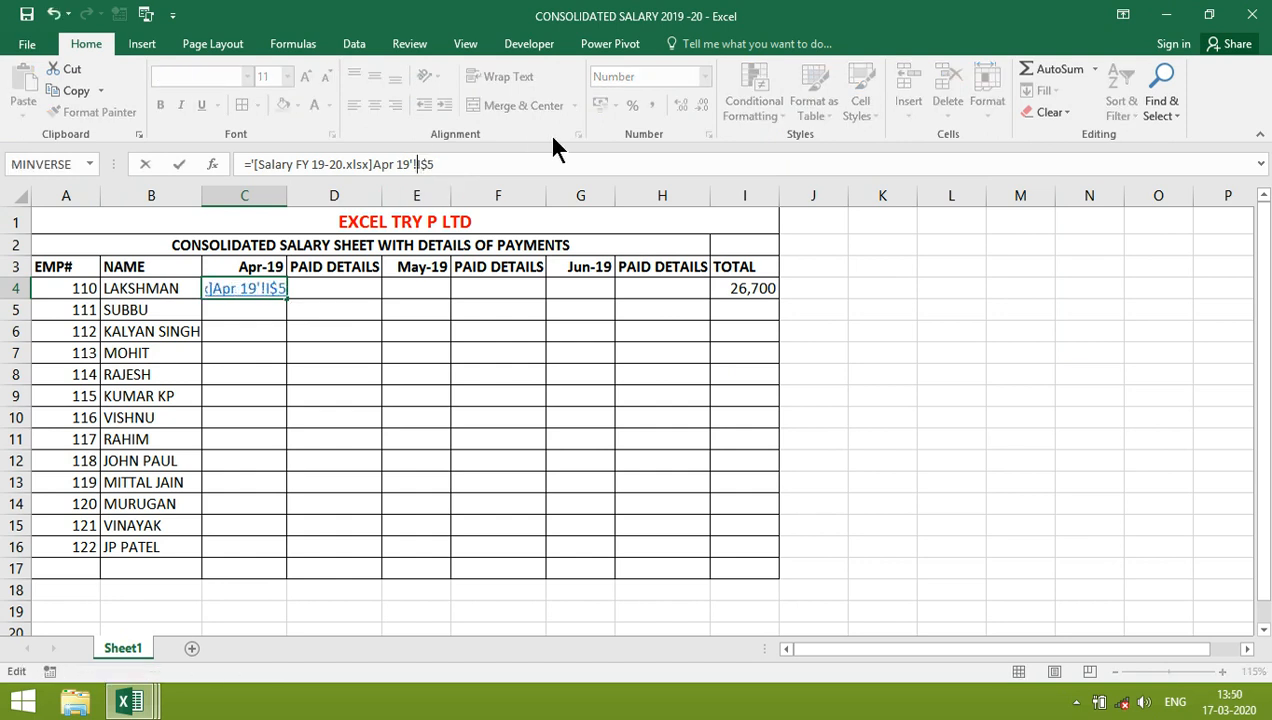
{"action": "key", "text": "Right"}
{"action": "key", "text": "Delete"}
{"action": "key", "text": "ctrl+Return"}
{"action": "key", "text": "Return"}
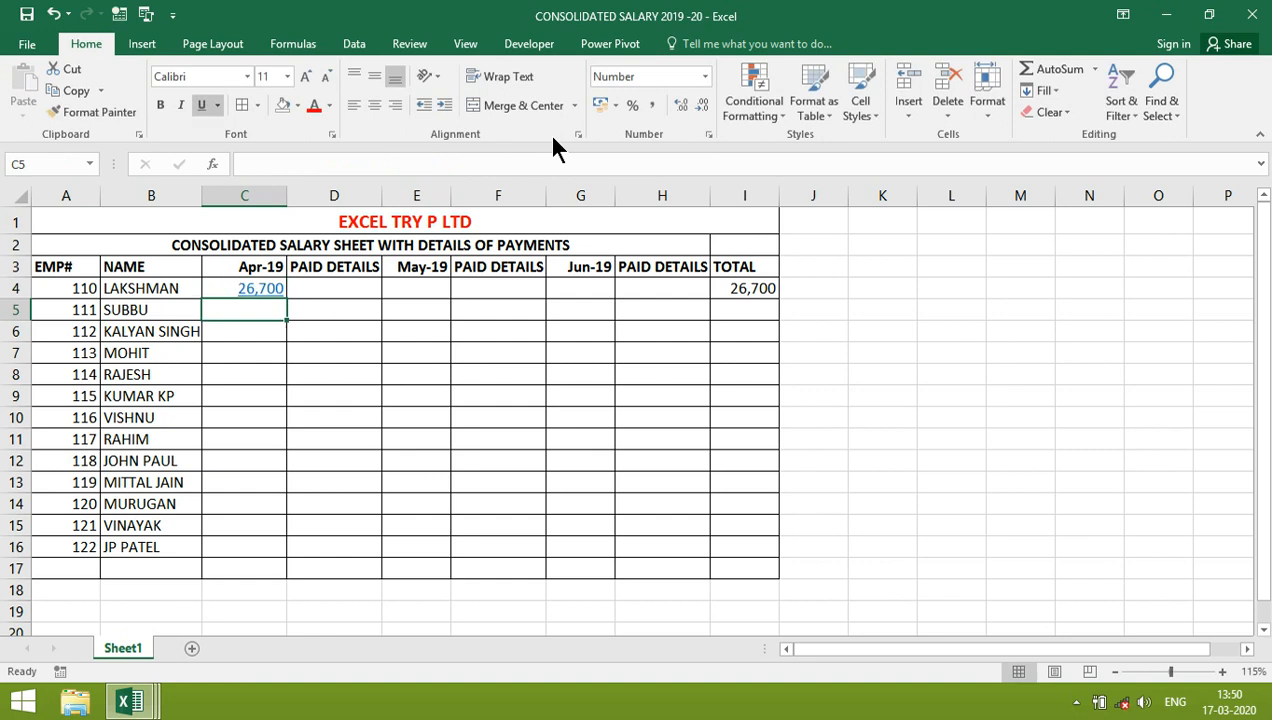
{"action": "key", "text": "Up"}
{"action": "left_click_drag", "start_coordinate": [288, 299], "coordinate": [286, 552]}
- Hyperlink the April amounts in C4:C16 to the existing file Salary FY 19-20.xlsx and follow one of the links
{"action": "left_click", "coordinate": [142, 50]}
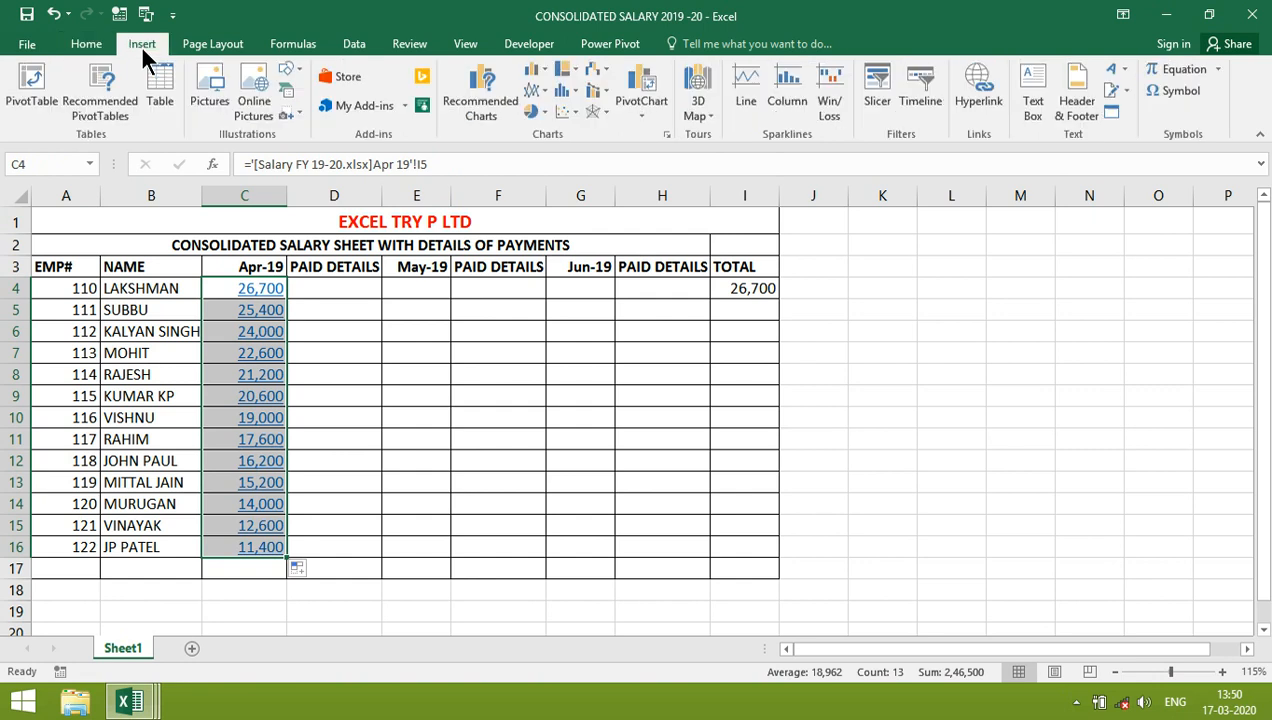
{"action": "left_click", "coordinate": [978, 90]}
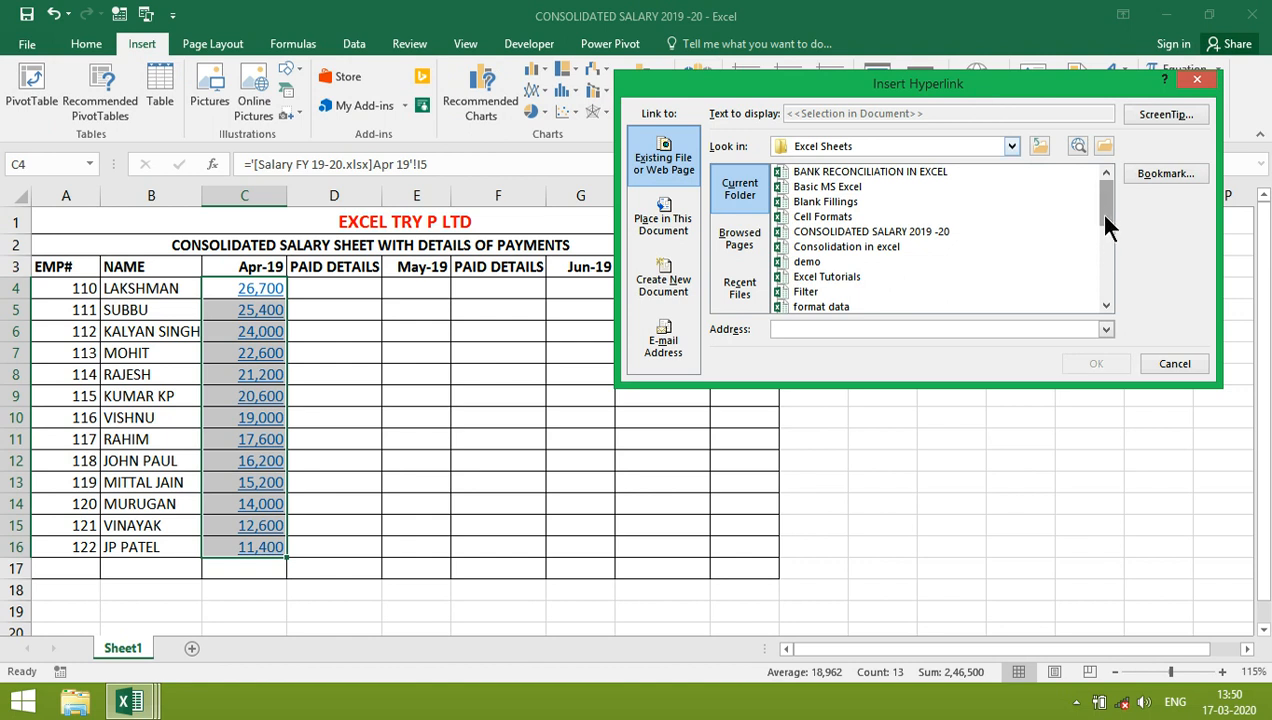
{"action": "scroll", "coordinate": [832, 267], "scroll_direction": "down", "scroll_amount": 5}
{"action": "left_click", "coordinate": [836, 276]}
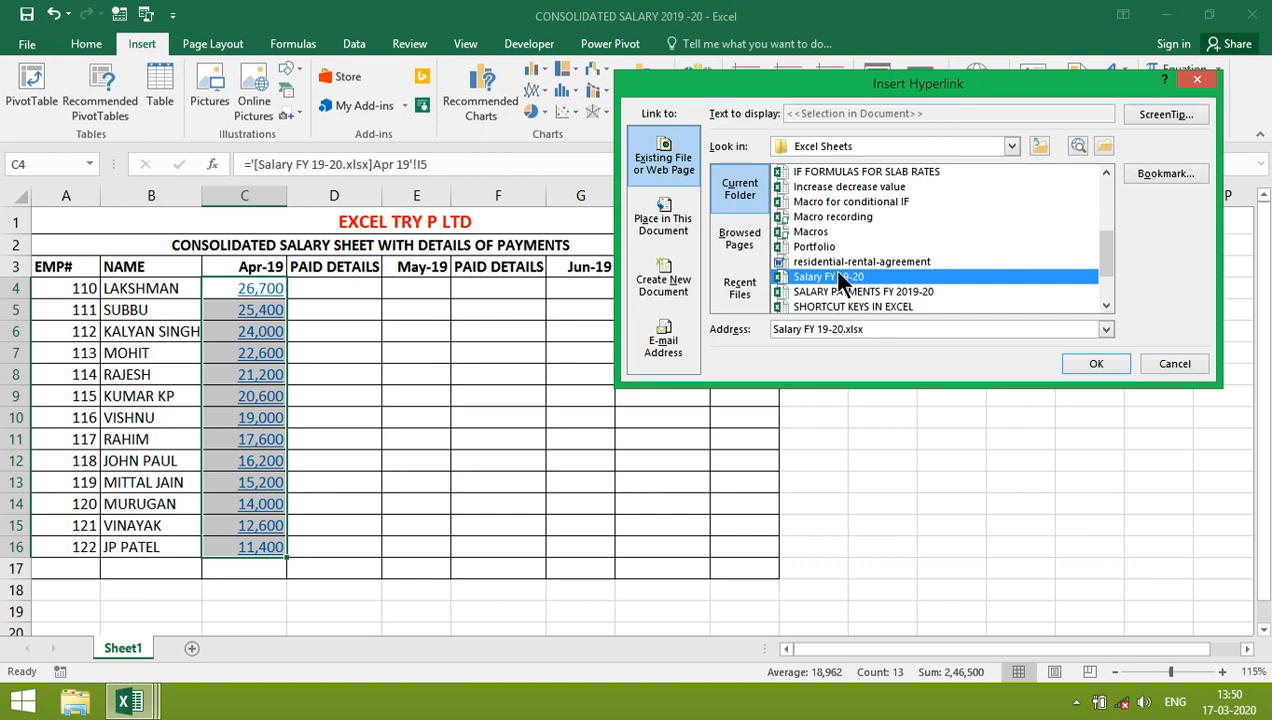
{"action": "left_click", "coordinate": [1093, 365]}
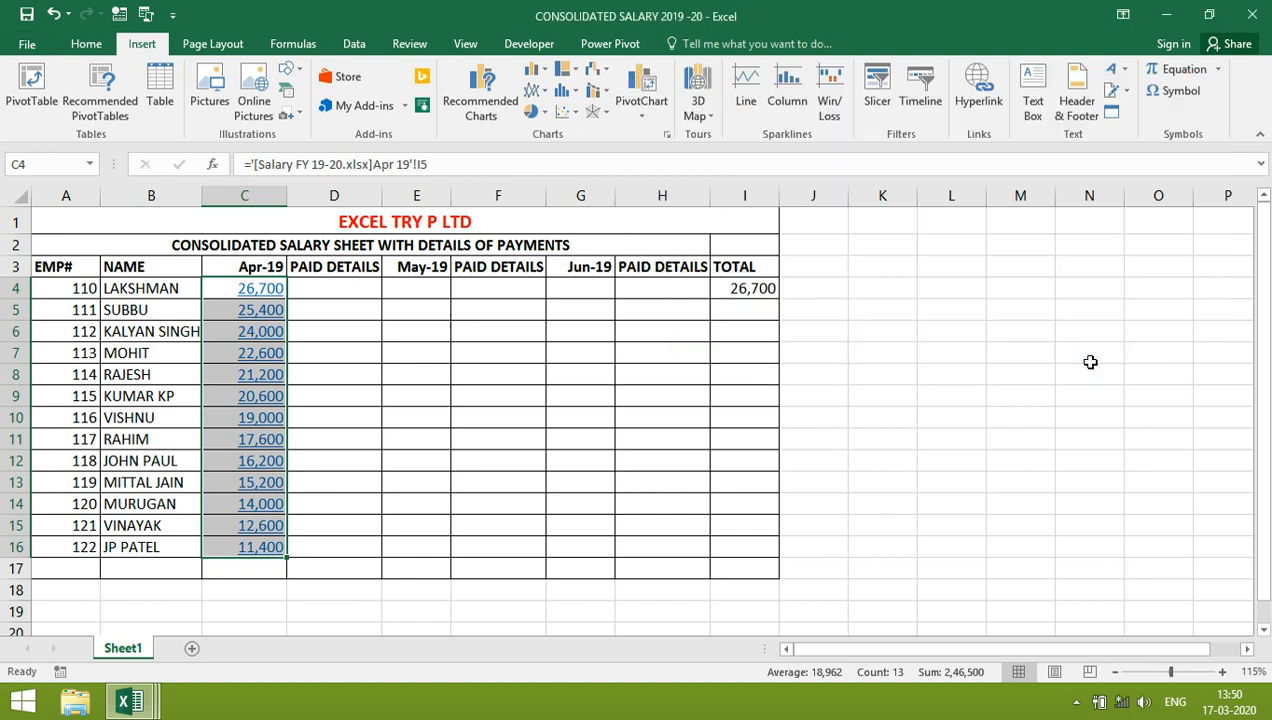
{"action": "left_click", "coordinate": [263, 375]}
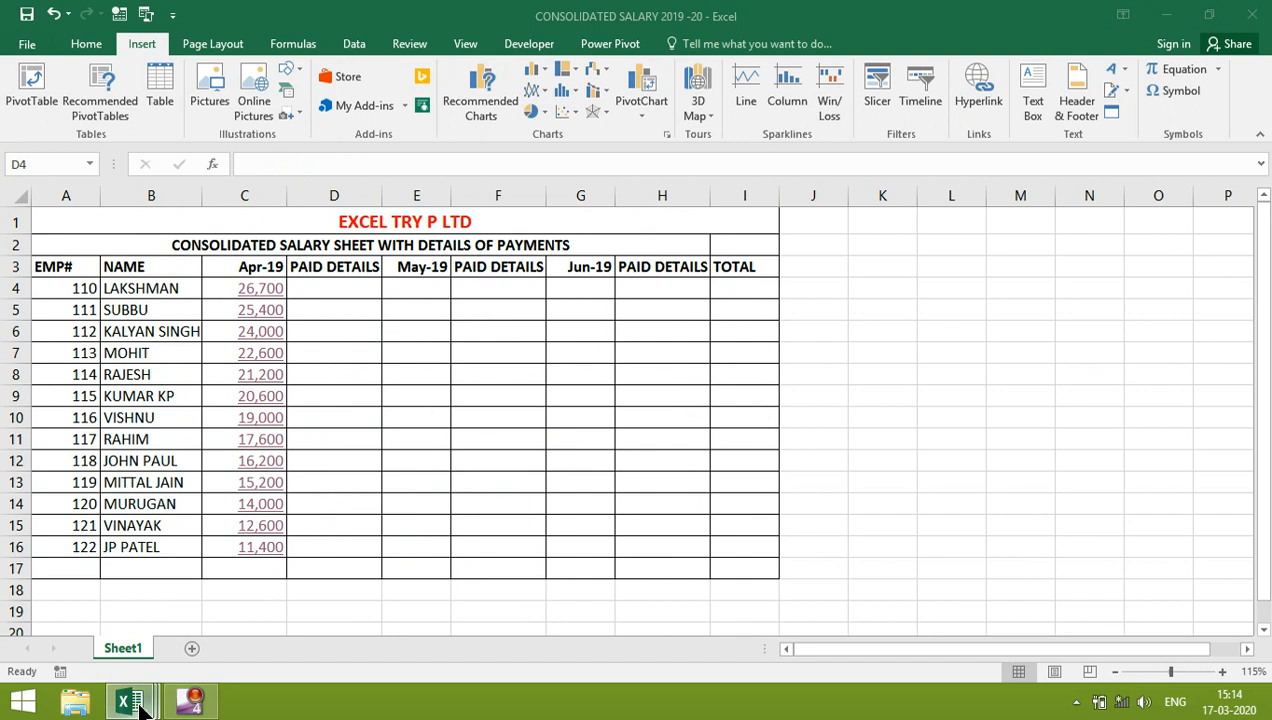
- Copy the first cheque number, A5 on the APR sheet of SALARY PAYMENTS FY 2019-20, and paste it as a link into D4 of the consolidated sheet
{"action": "mouse_move", "coordinate": [130, 700]}
{"action": "left_click", "coordinate": [306, 620]}
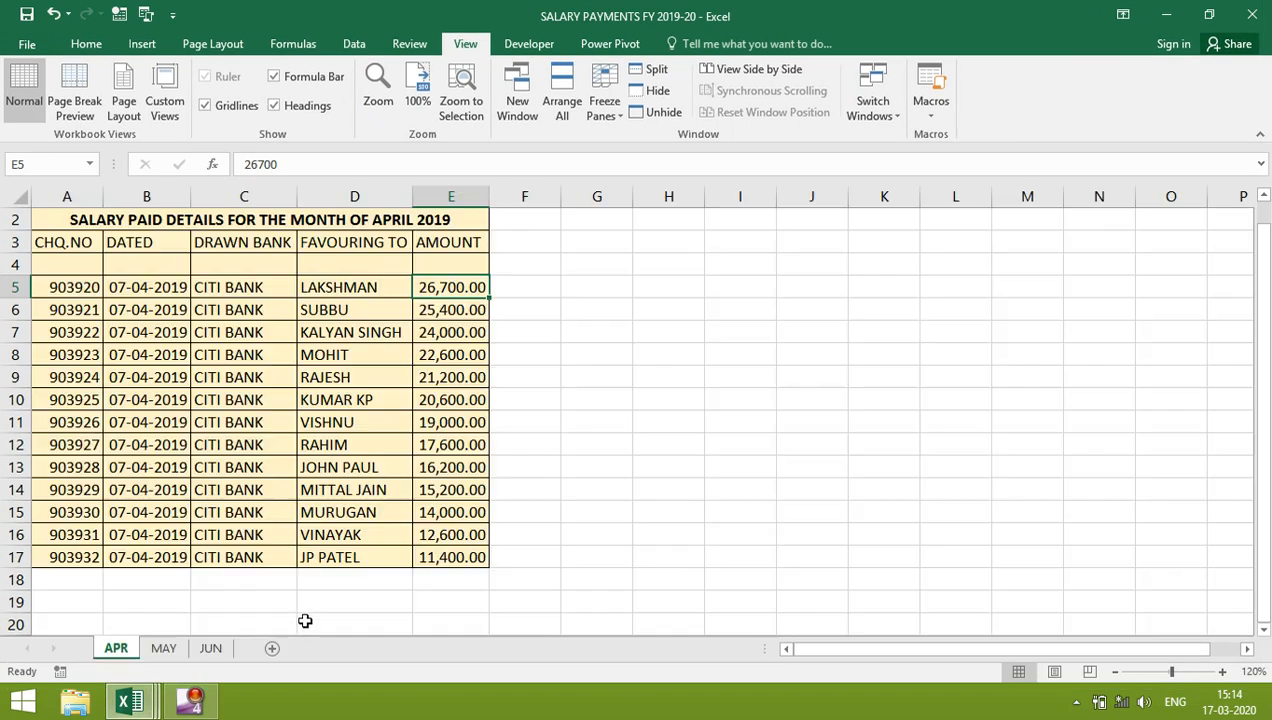
{"action": "left_click", "coordinate": [66, 287]}
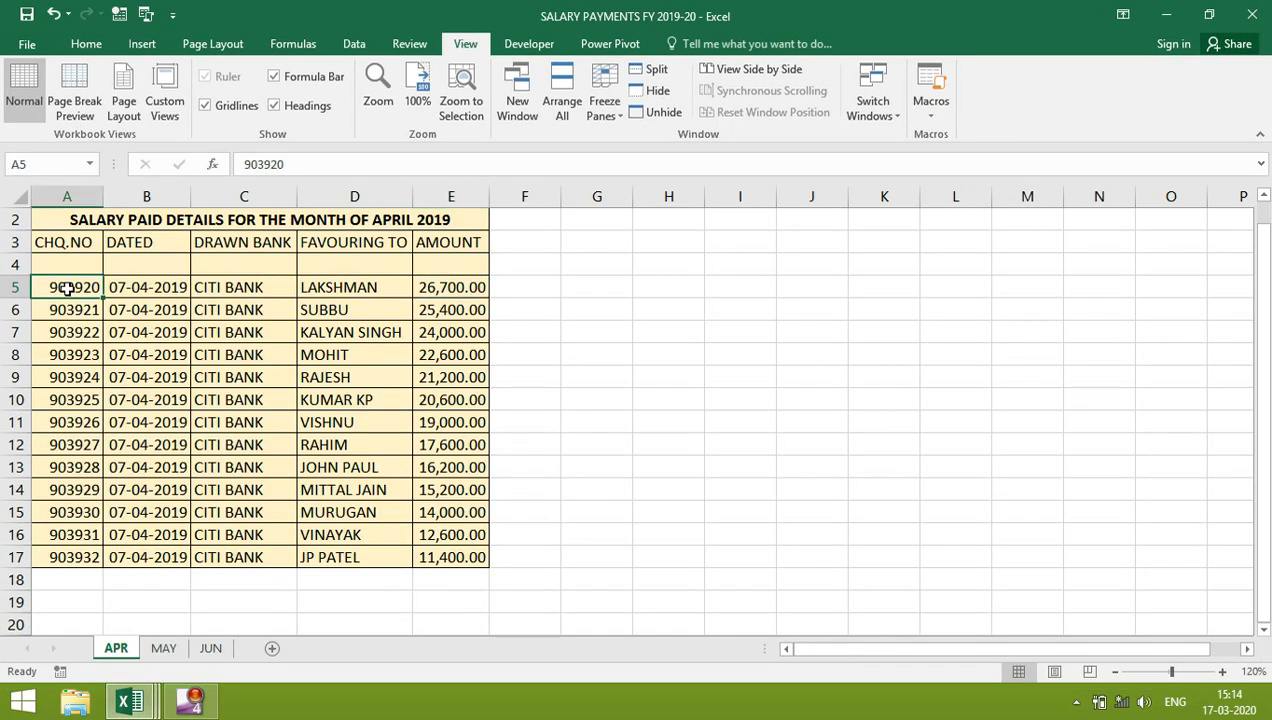
{"action": "key", "text": "ctrl+c"}
{"action": "key", "text": "ctrl+Tab"}
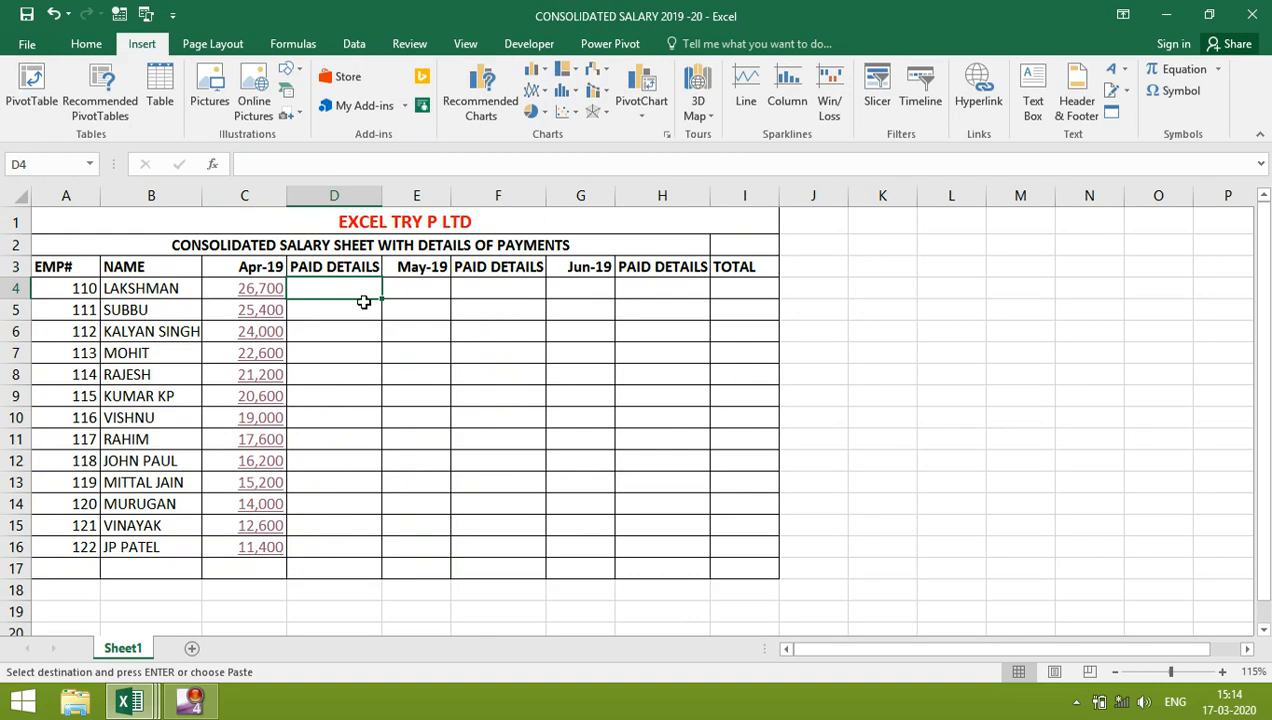
{"action": "left_click", "coordinate": [82, 44]}
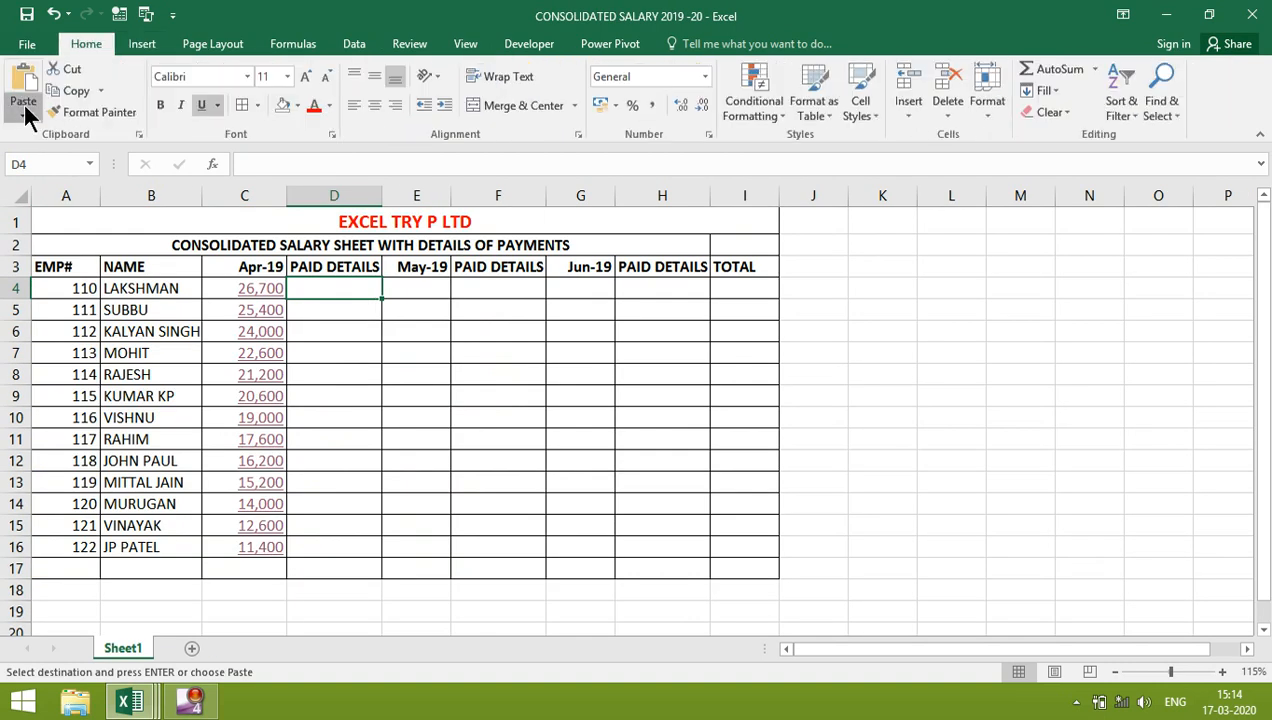
{"action": "left_click", "coordinate": [24, 115]}
{"action": "left_click", "coordinate": [68, 312]}
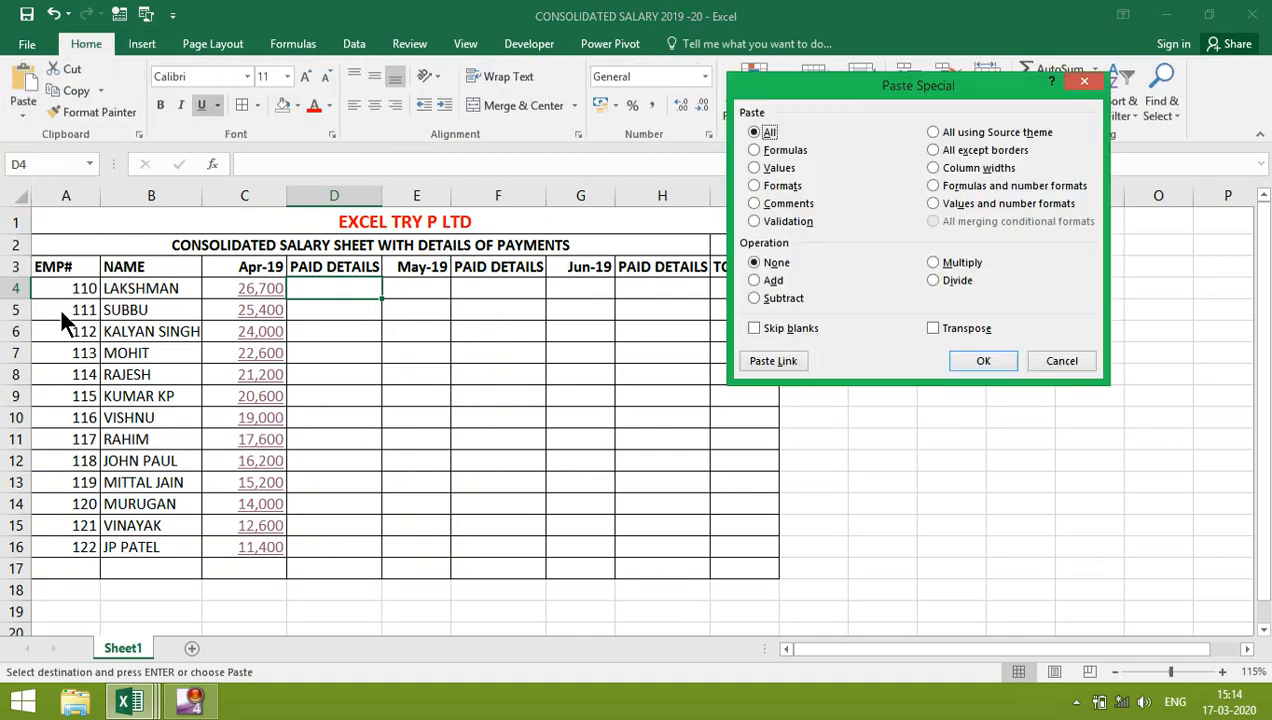
{"action": "left_click", "coordinate": [784, 366]}
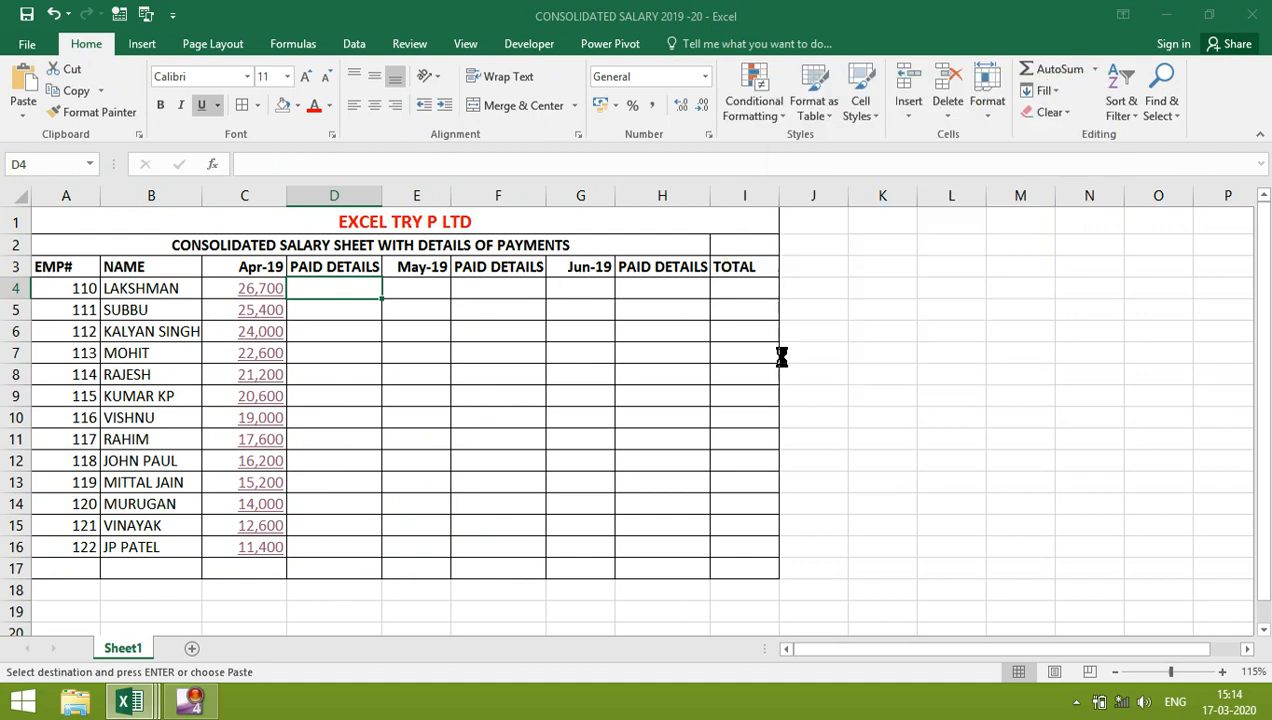
- Change the absolute reference in D4 to the relative A5 and fill the formula down to D16
{"action": "left_click", "coordinate": [498, 164]}
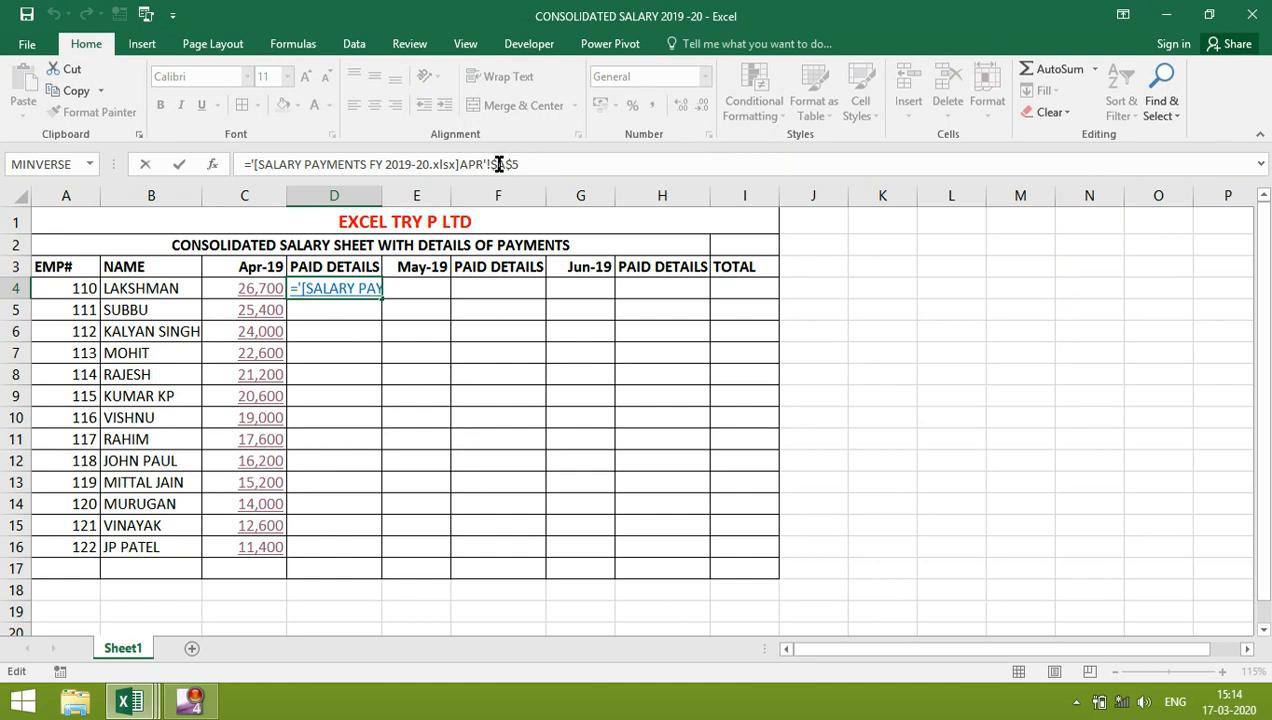
{"action": "left_click", "coordinate": [498, 164]}
{"action": "key", "text": "BackSpace"}
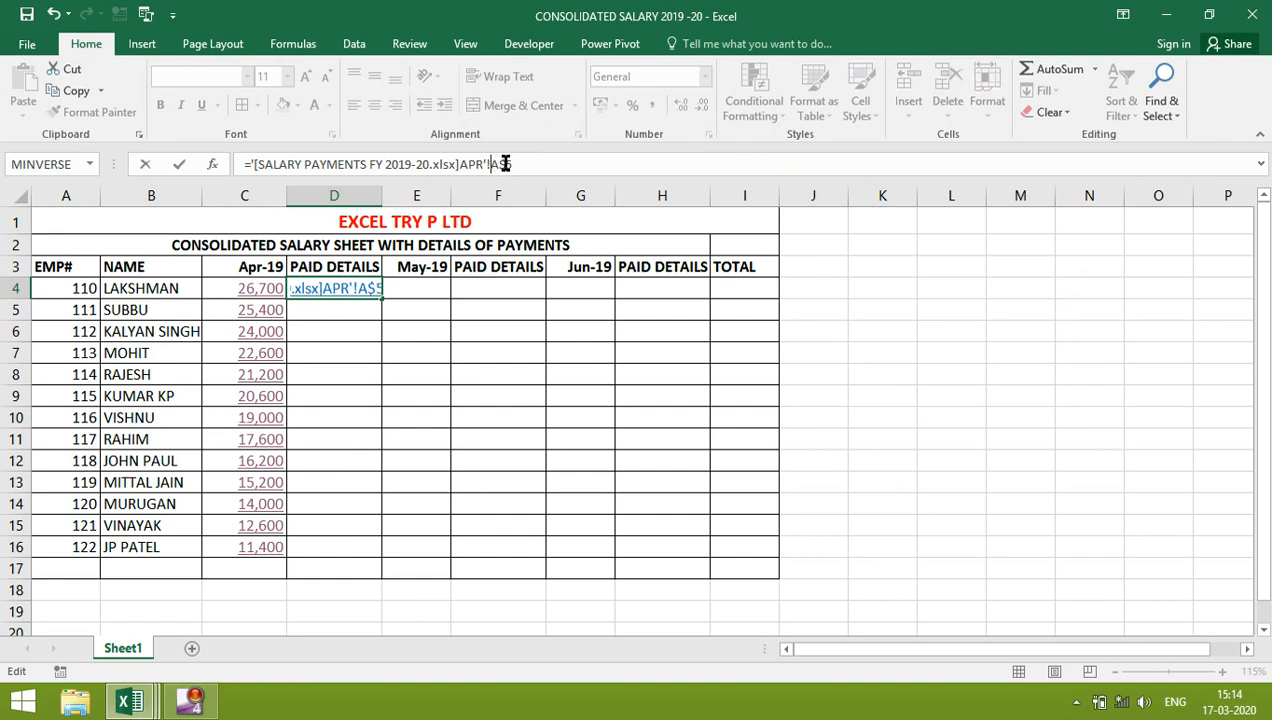
{"action": "left_click", "coordinate": [505, 164]}
{"action": "key", "text": "BackSpace"}
{"action": "key", "text": "ctrl+Return"}
{"action": "left_click_drag", "start_coordinate": [382, 299], "coordinate": [373, 550]}
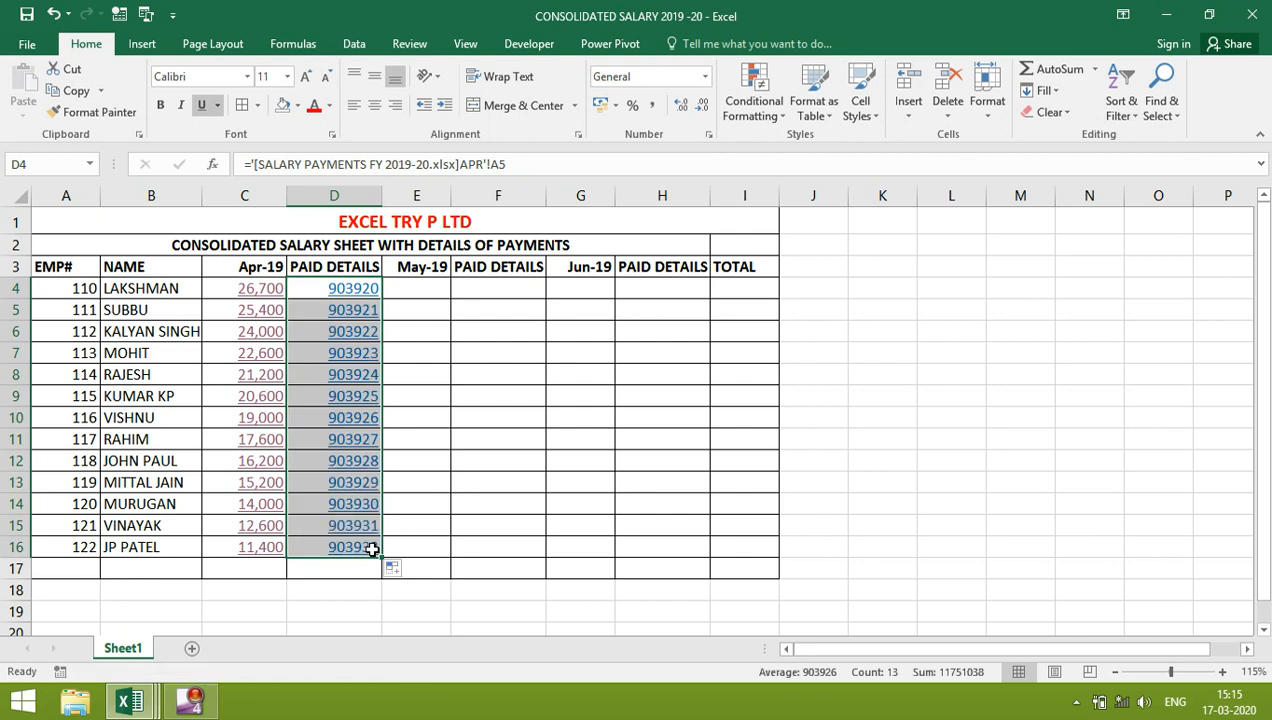
- Hyperlink the April cheque numbers in D4:D16 to the existing file SALARY PAYMENTS FY 2019-20.xlsx and follow one of the links
{"action": "left_click", "coordinate": [143, 44]}
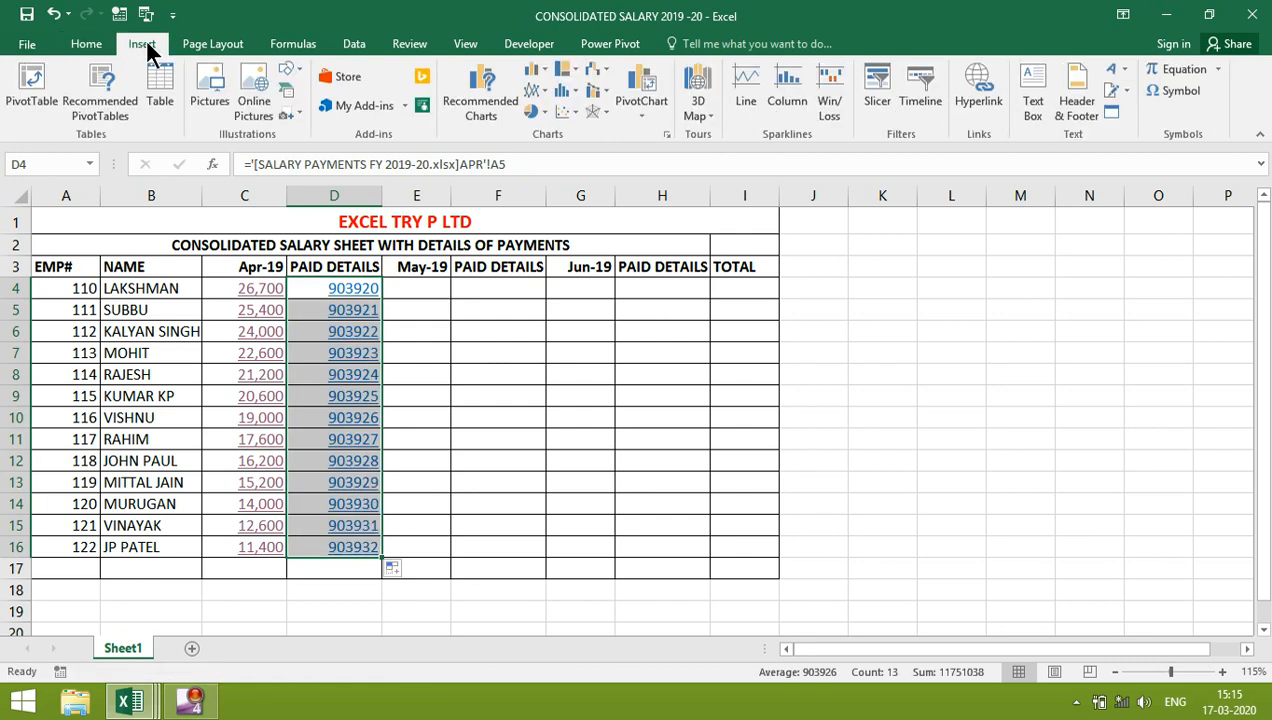
{"action": "left_click", "coordinate": [979, 88]}
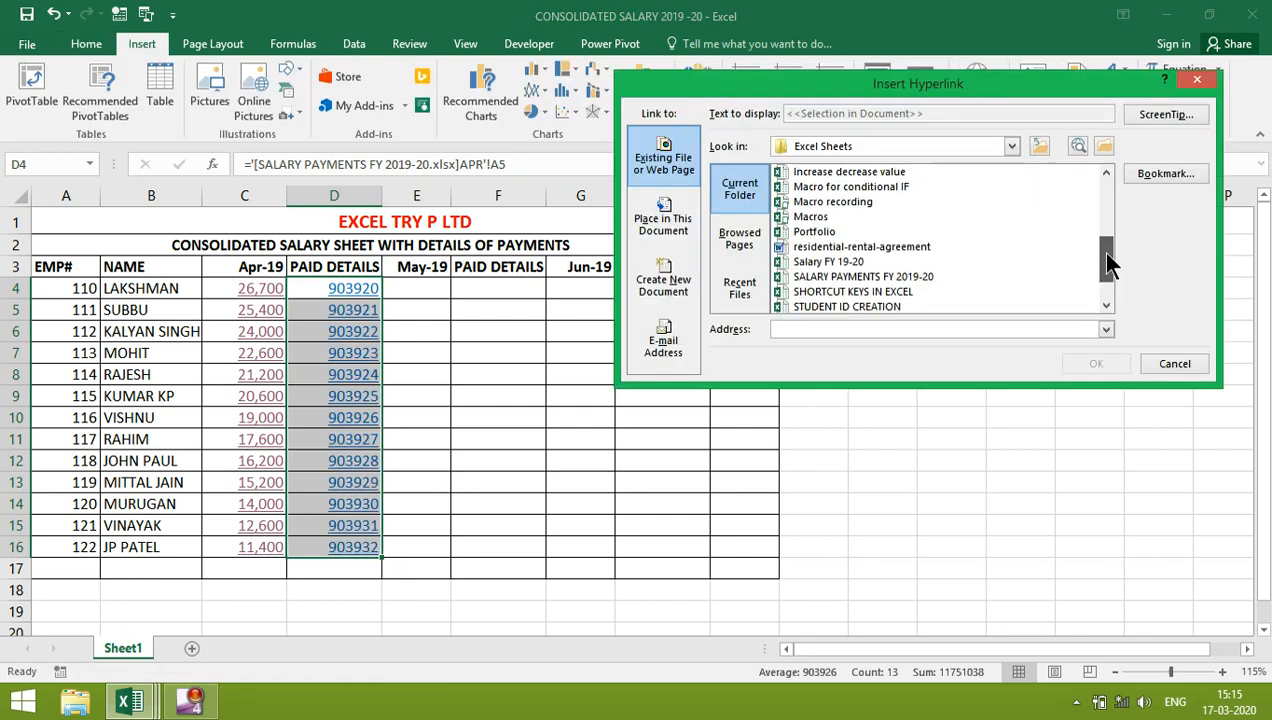
{"action": "left_click_drag", "start_coordinate": [1106, 253], "coordinate": [1108, 280]}
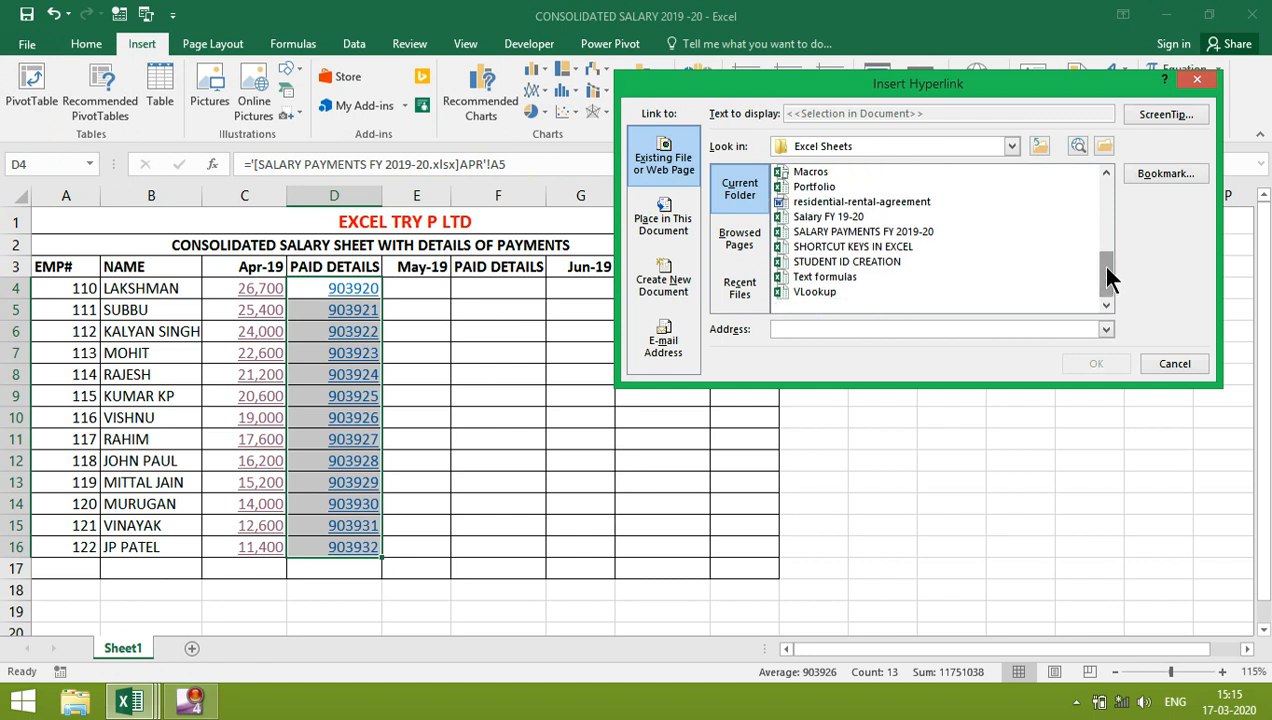
{"action": "left_click", "coordinate": [929, 231]}
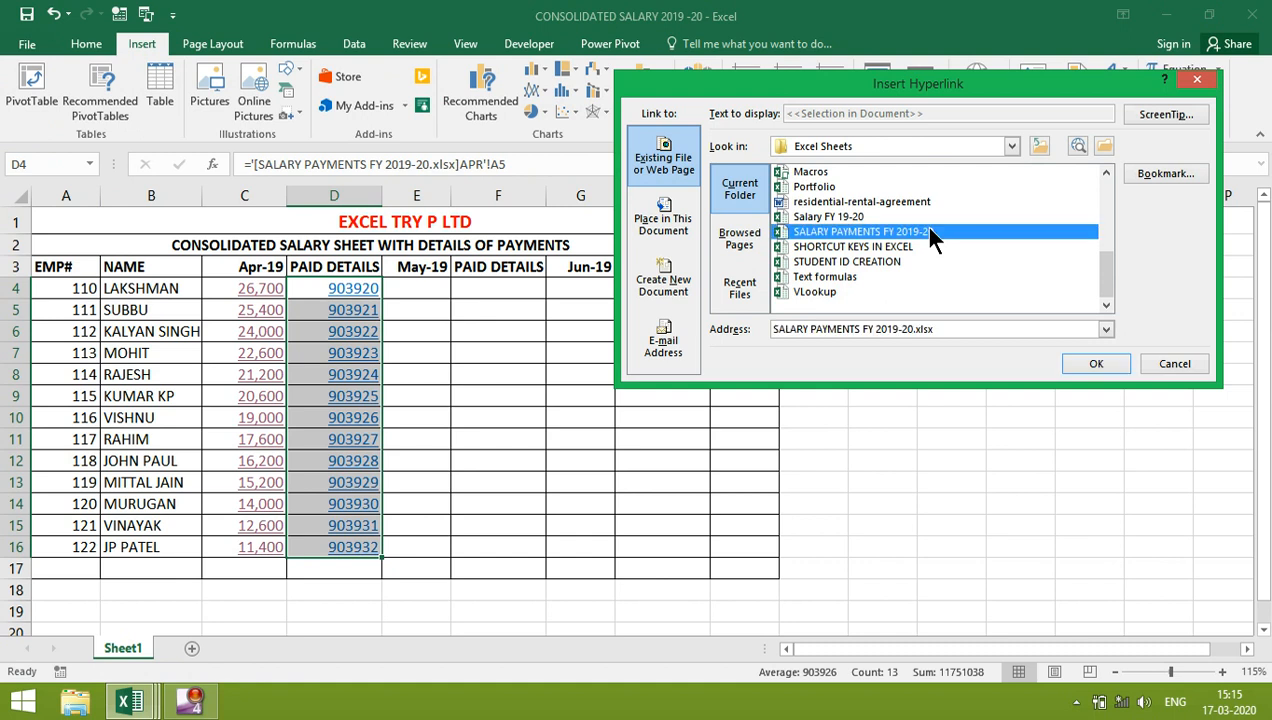
{"action": "left_click", "coordinate": [1093, 361]}
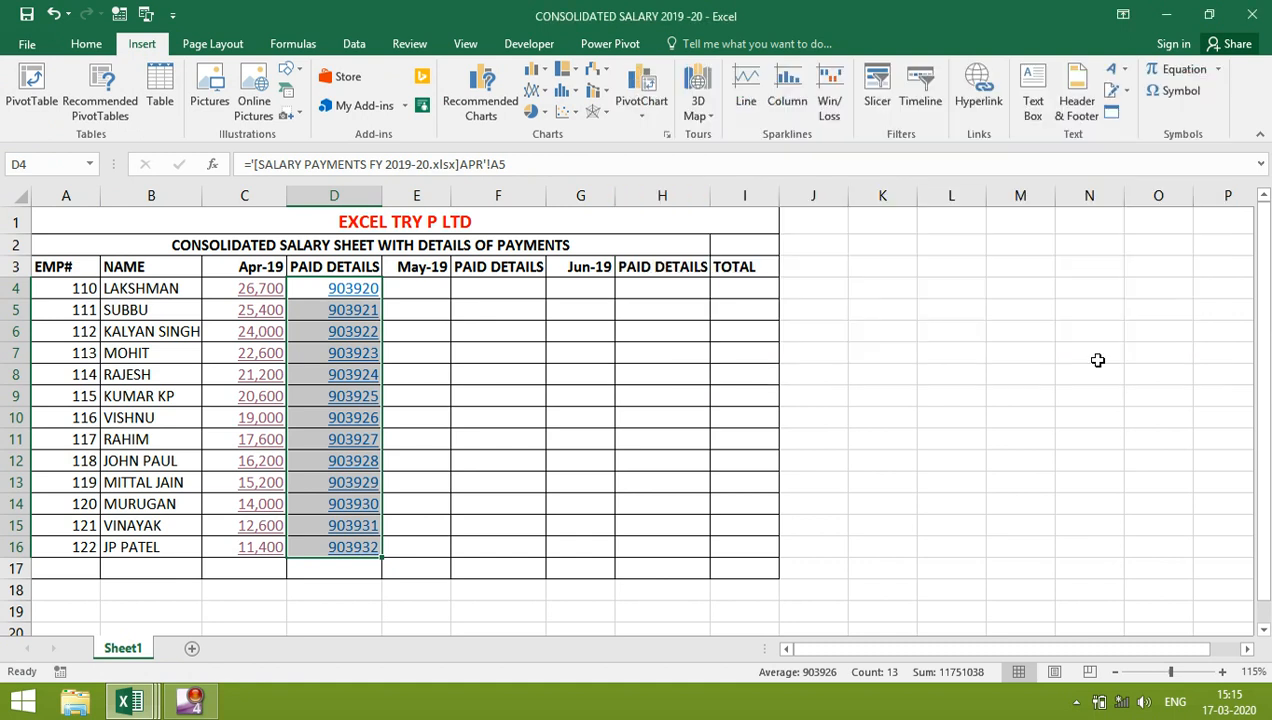
{"action": "left_click", "coordinate": [357, 316]}
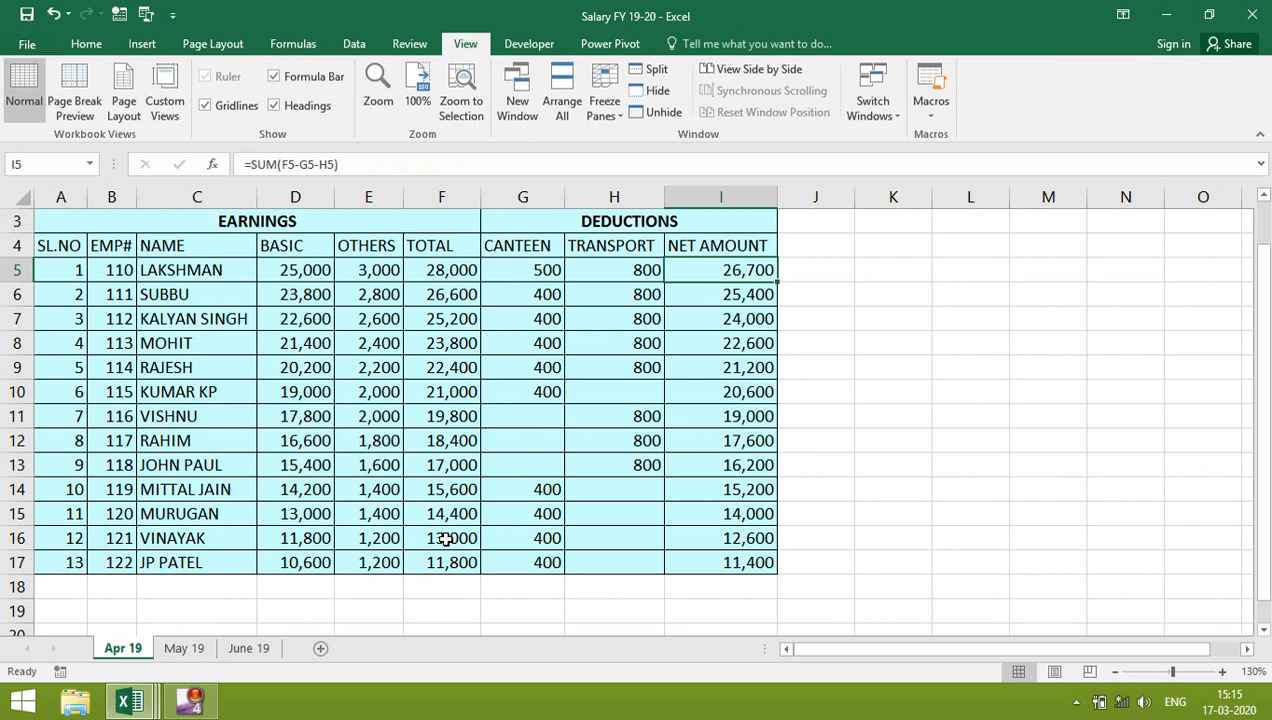
- In J5 of the Apr 19 sheet in Salary FY 19-20, enter a VLOOKUP of B5 in 'May 19'!B5:C17, column 2, match type 0
{"action": "key", "text": "Right"}
{"action": "type", "text": "=vlookup"}
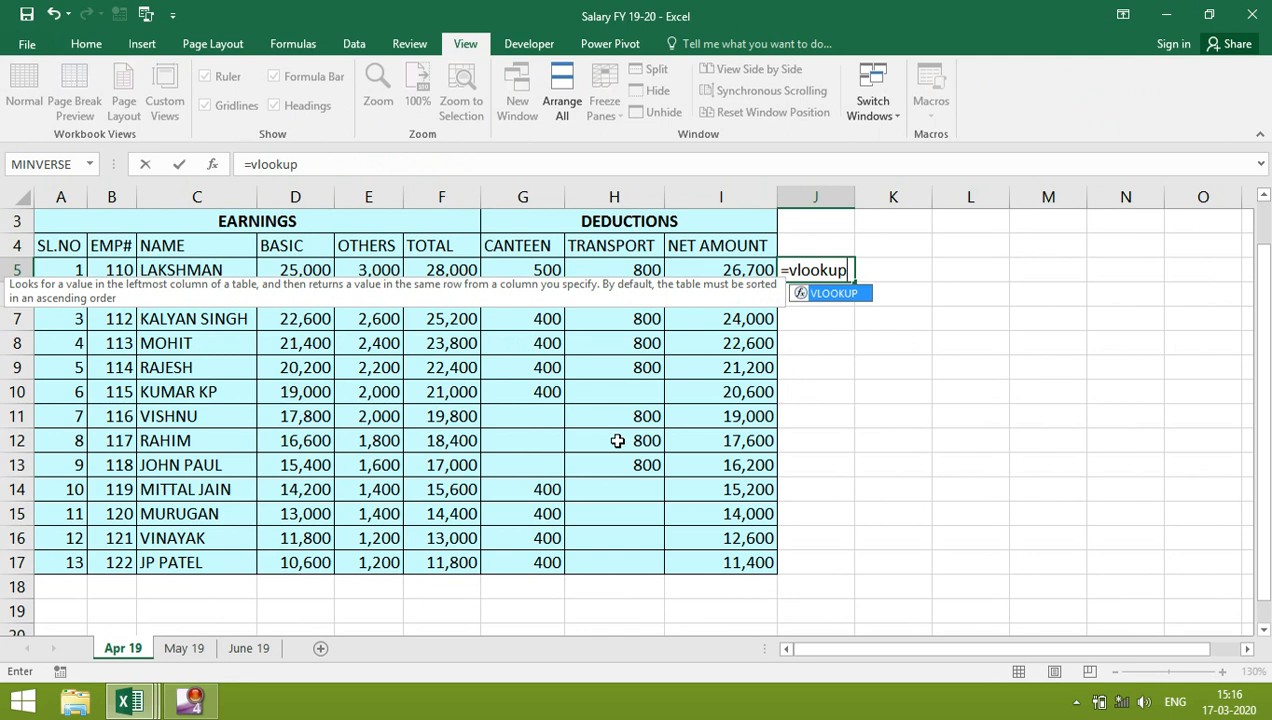
{"action": "type", "text": "("}
{"action": "key", "text": "Left"}
{"action": "key", "text": "Left"}
{"action": "key", "text": "Left"}
{"action": "key", "text": "Left"}
{"action": "key", "text": "Left"}
{"action": "key", "text": "Left"}
{"action": "key", "text": "Left"}
{"action": "key", "text": "Left"}
{"action": "type", "text": ","}
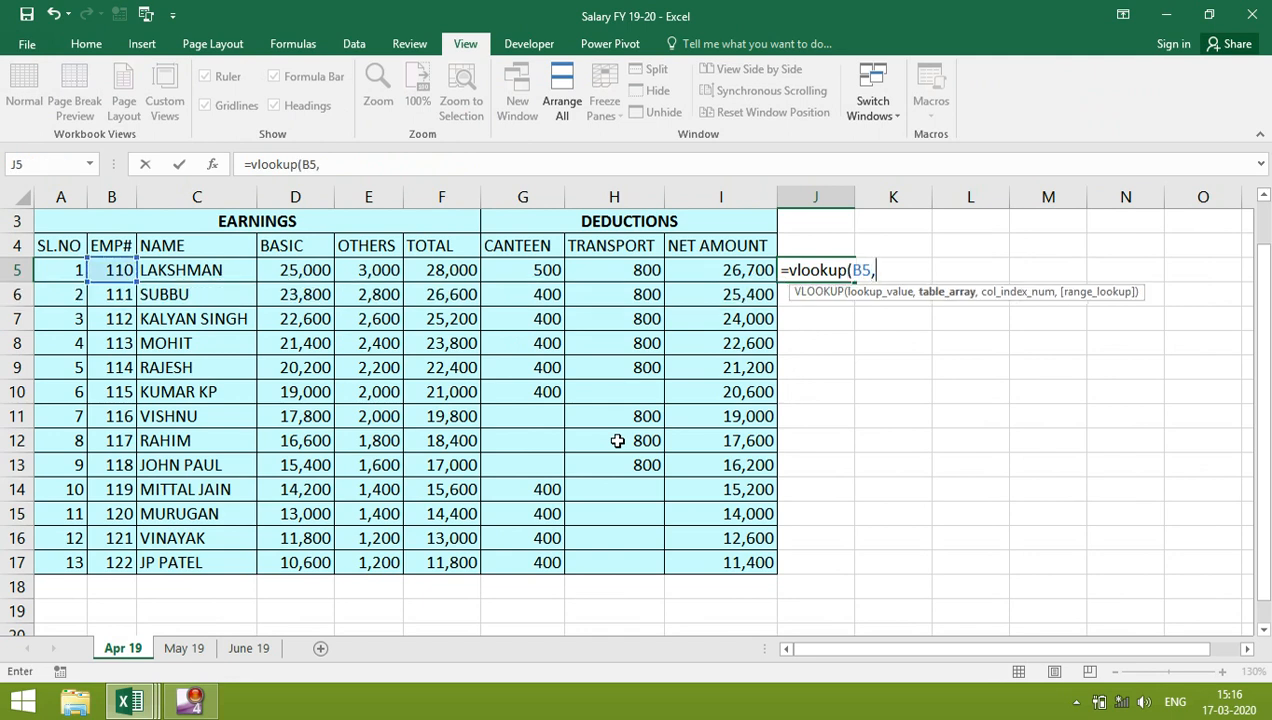
{"action": "left_click", "coordinate": [184, 648]}
{"action": "left_click", "coordinate": [106, 319]}
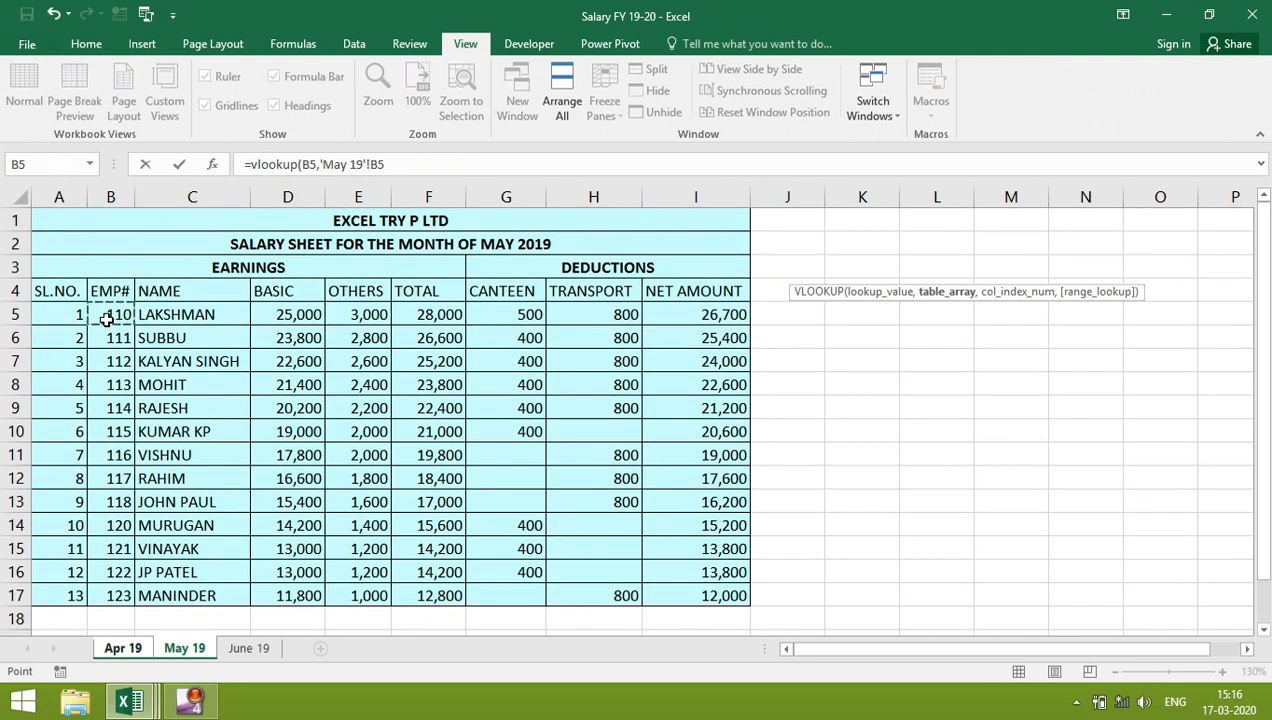
{"action": "key", "text": "shift+Right"}
{"action": "key", "text": "ctrl+shift+Down"}
{"action": "type", "text": ",2,"}
{"action": "type", "text": ")"}
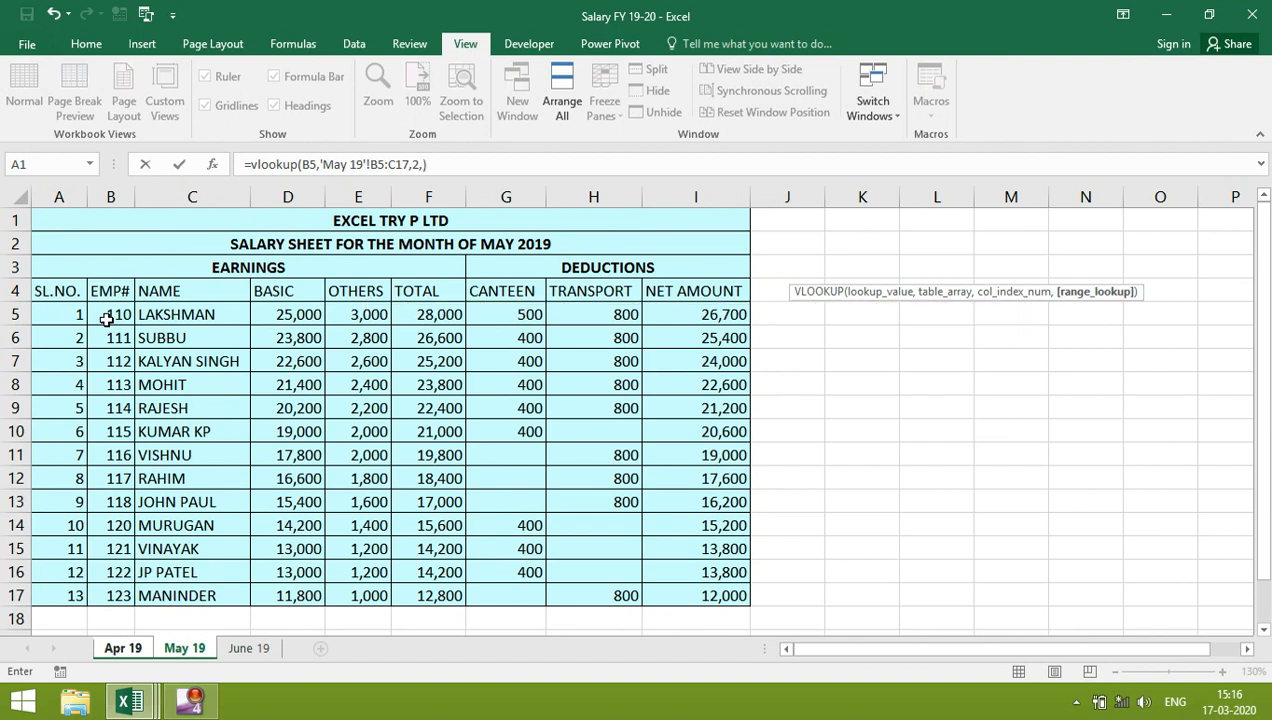
{"action": "key", "text": "Return"}
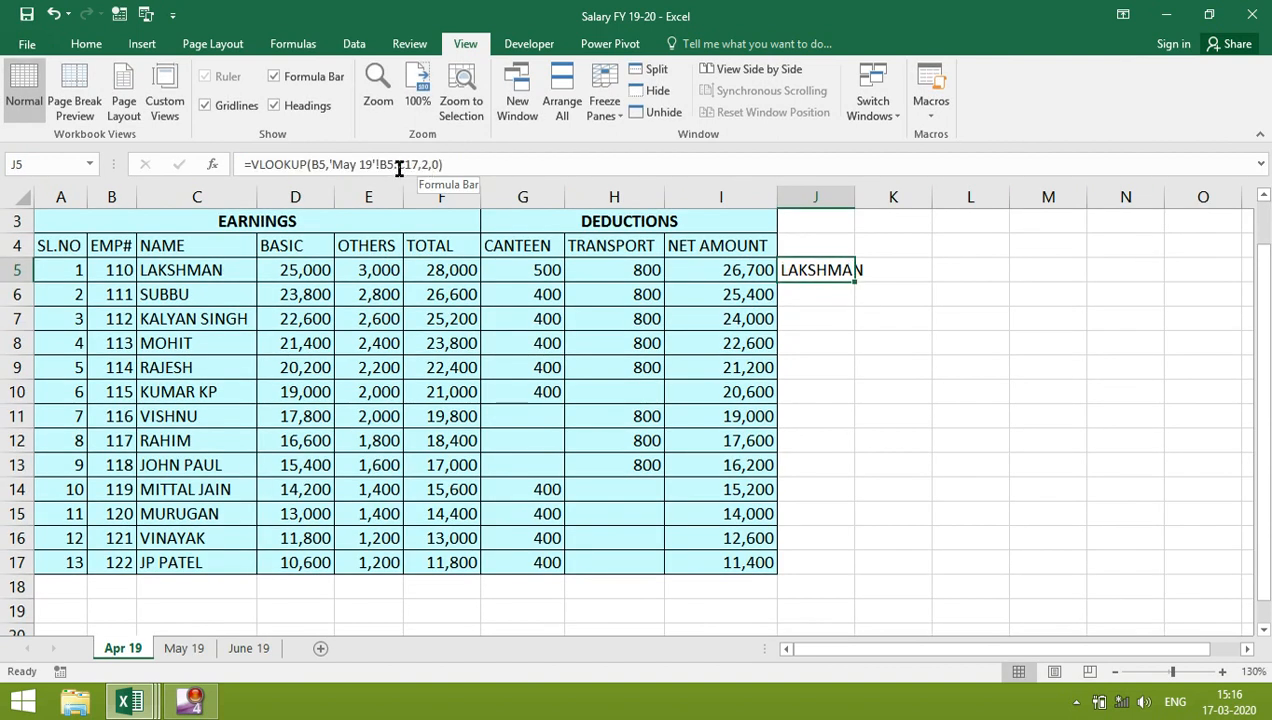
- Make the lookup range in J5 absolute as $B$5:$C$17 and copy the formula down to J17
{"action": "left_click", "coordinate": [416, 164]}
{"action": "key", "text": "F4"}
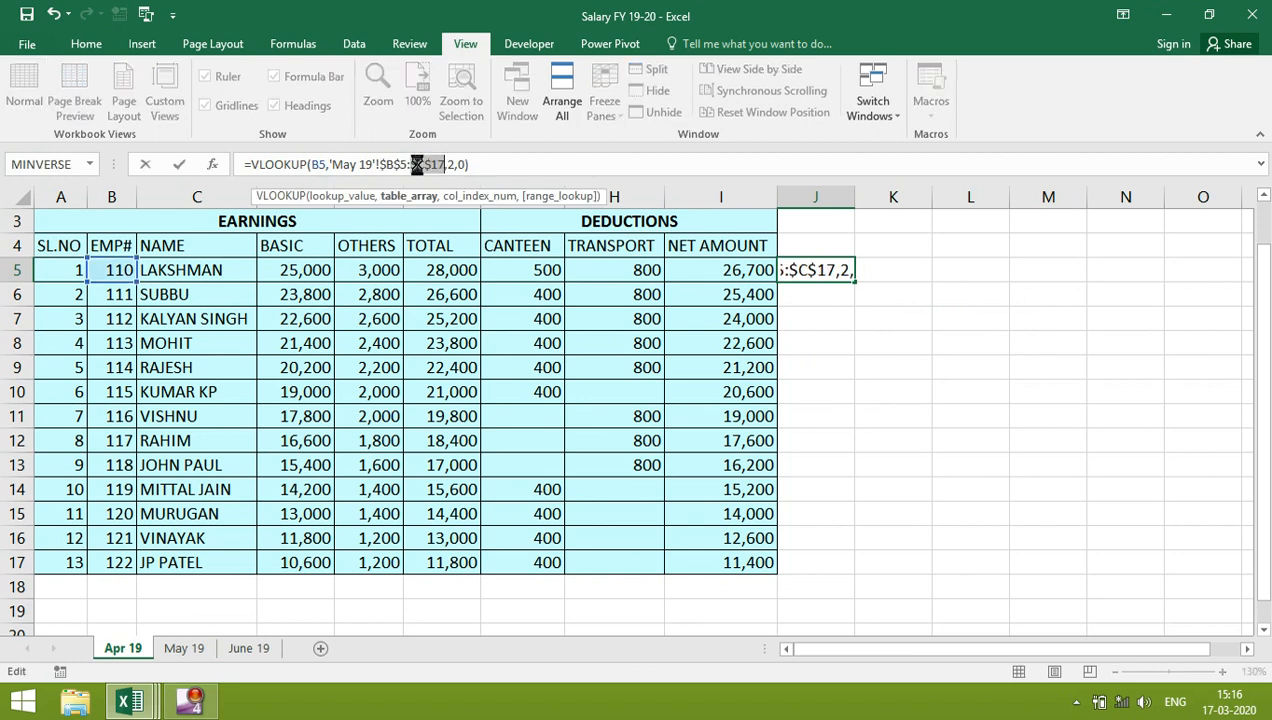
{"action": "key", "text": "Return"}
{"action": "key", "text": "Up"}
{"action": "key", "text": "ctrl+c"}
{"action": "key", "text": "Down"}
{"action": "key", "text": "shift+Down"}
{"action": "key", "text": "shift+Down"}
{"action": "key", "text": "shift+Down"}
{"action": "key", "text": "shift+Down"}
{"action": "key", "text": "shift+Down"}
{"action": "key", "text": "shift+Down"}
{"action": "key", "text": "shift+Down"}
{"action": "key", "text": "shift+Down"}
{"action": "key", "text": "shift+Down"}
{"action": "key", "text": "shift+Down"}
{"action": "key", "text": "shift+Down"}
{"action": "key", "text": "ctrl+v"}
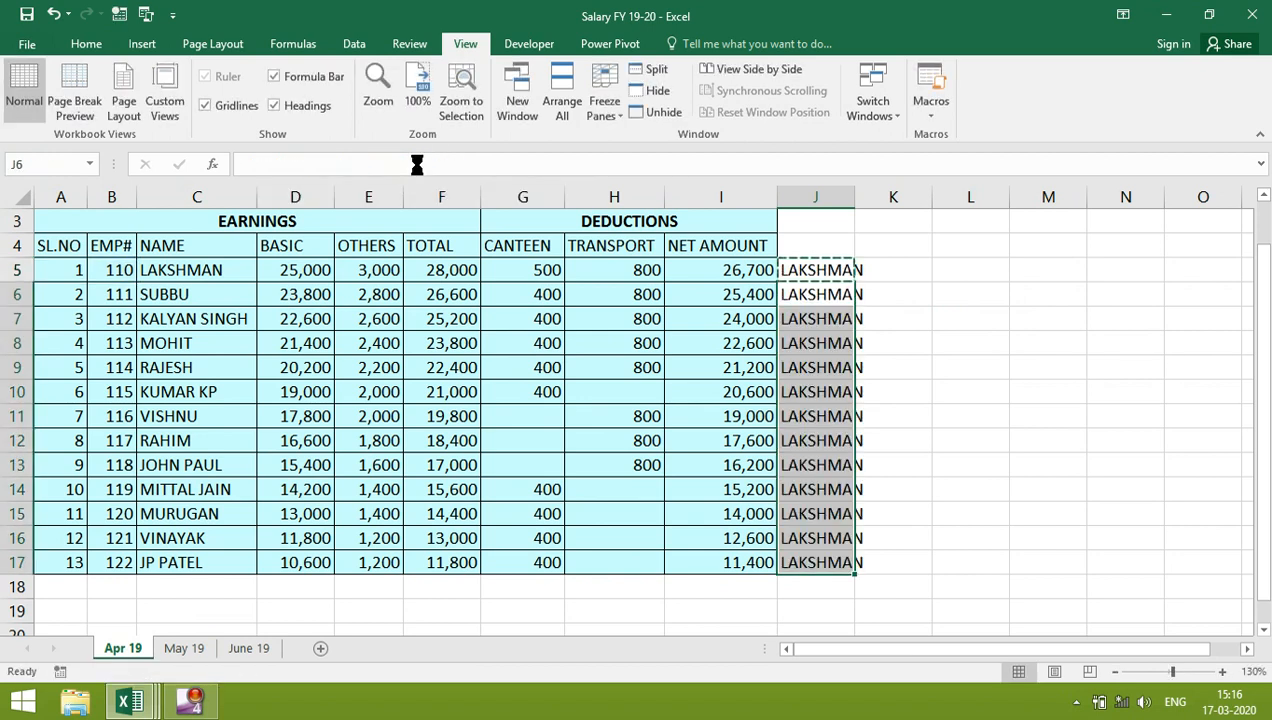
- Examine the employee record in A14:I14 on the Apr 19 sheet against its May lookup result
{"action": "left_click", "coordinate": [67, 489]}
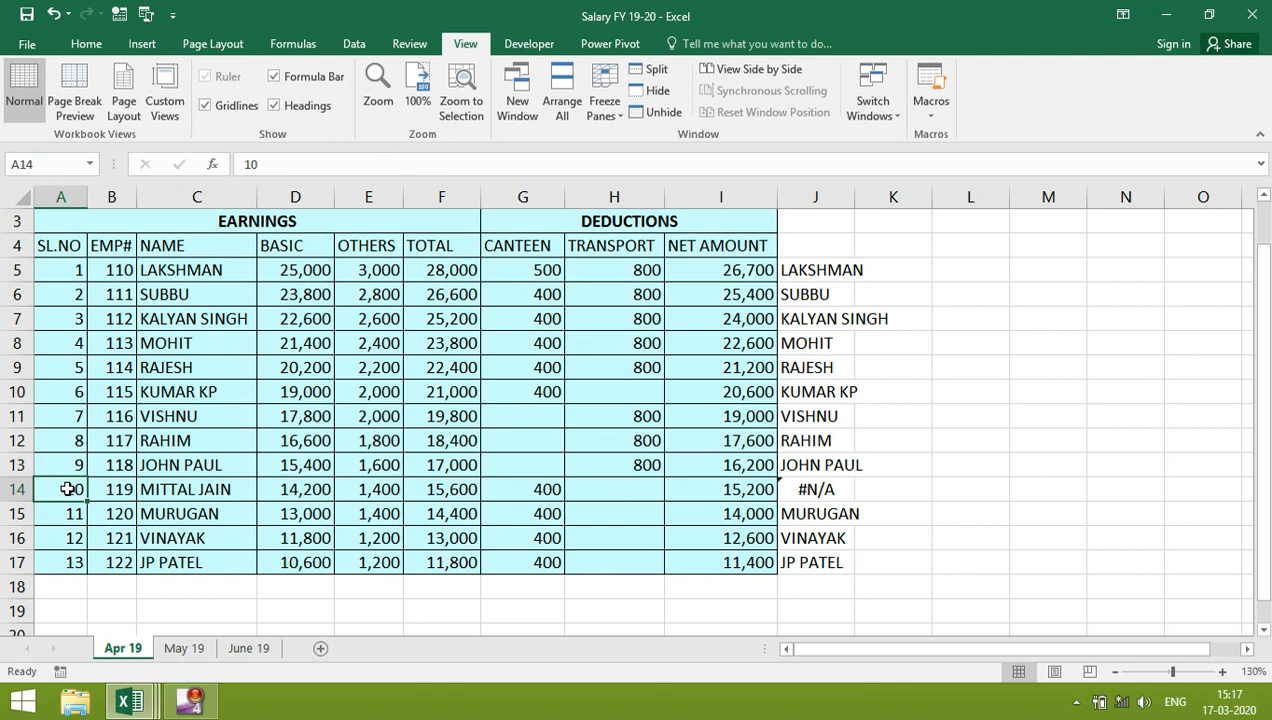
{"action": "key", "text": "shift+Right"}
{"action": "key", "text": "shift+Right"}
{"action": "key", "text": "shift+Right"}
{"action": "key", "text": "shift+Right"}
{"action": "key", "text": "shift+Right"}
{"action": "key", "text": "shift+Right"}
{"action": "key", "text": "shift+Right"}
{"action": "key", "text": "shift+Right"}
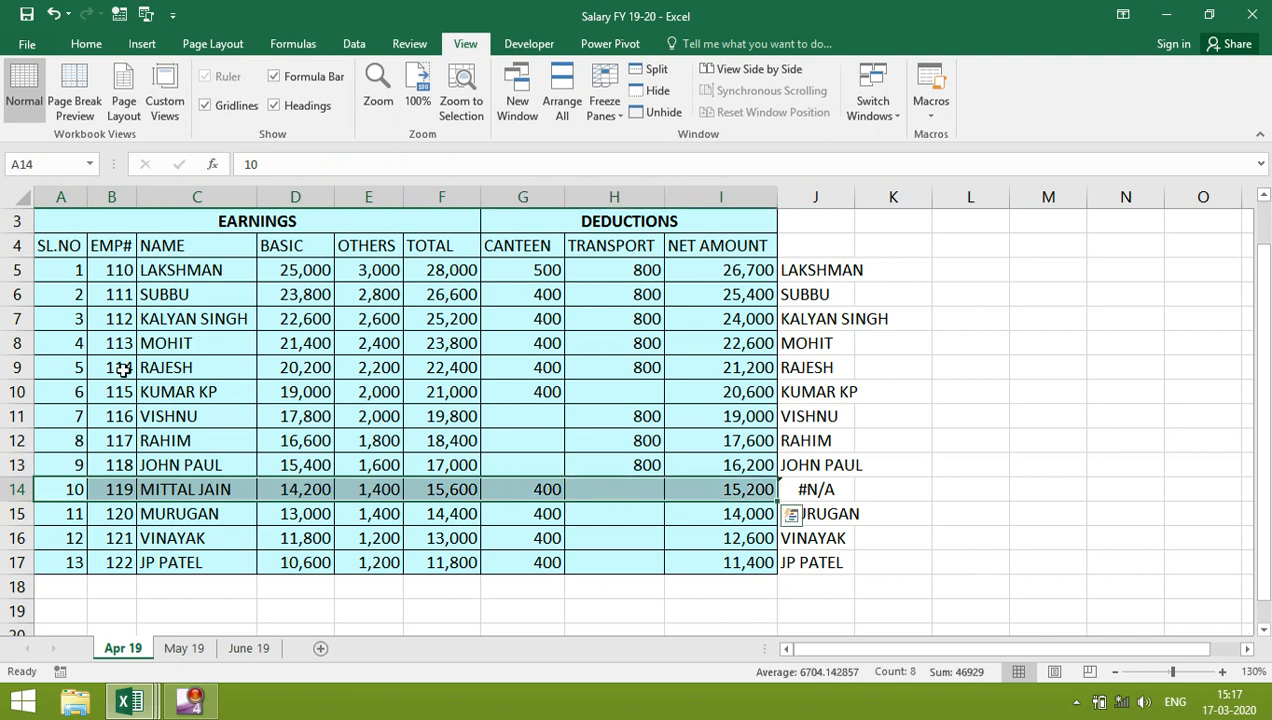
- Enter Resigned in E13 and F13 of the consolidated sheet for the employee missing from the May list
{"action": "left_click", "coordinate": [129, 699]}
{"action": "left_click", "coordinate": [410, 484]}
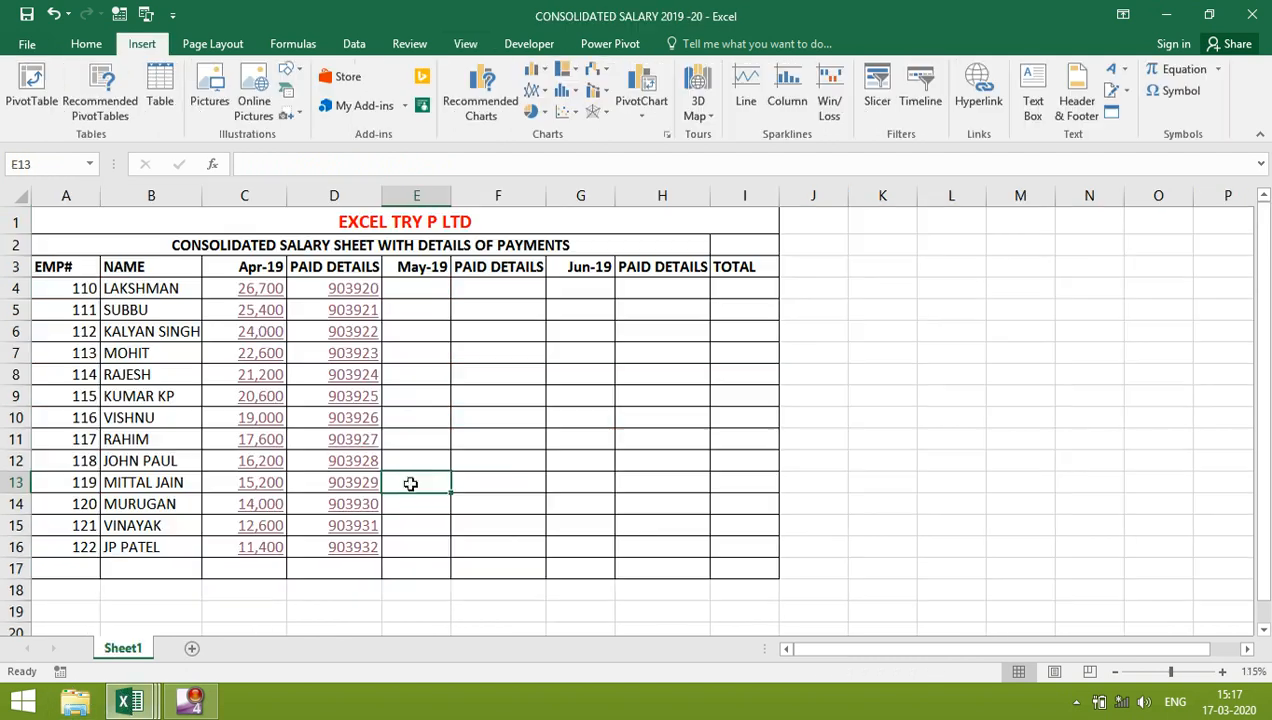
{"action": "type", "text": "Resigned"}
{"action": "key", "text": "Tab"}
{"action": "key", "text": "ctrl+r"}
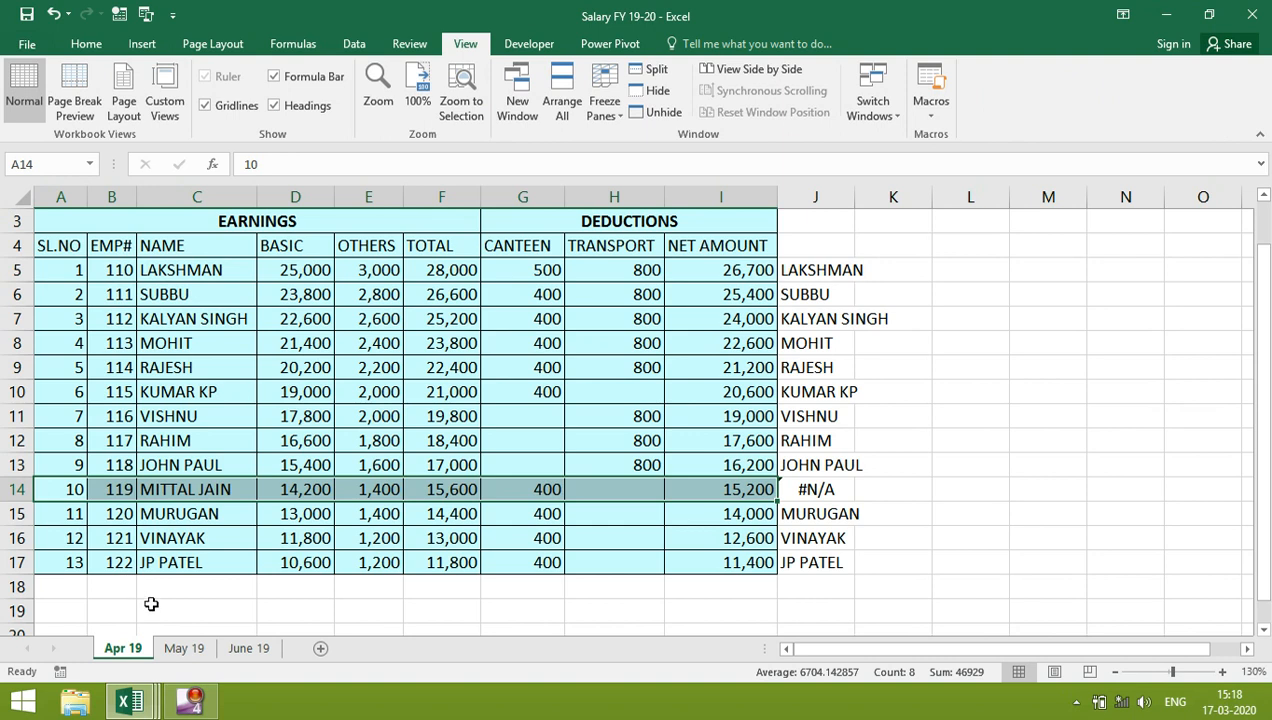
- Copy the new employee's number and name from B17:C17 of the May 19 sheet into A17:B17 of the consolidated sheet as values with number formatting
{"action": "left_click", "coordinate": [184, 648]}
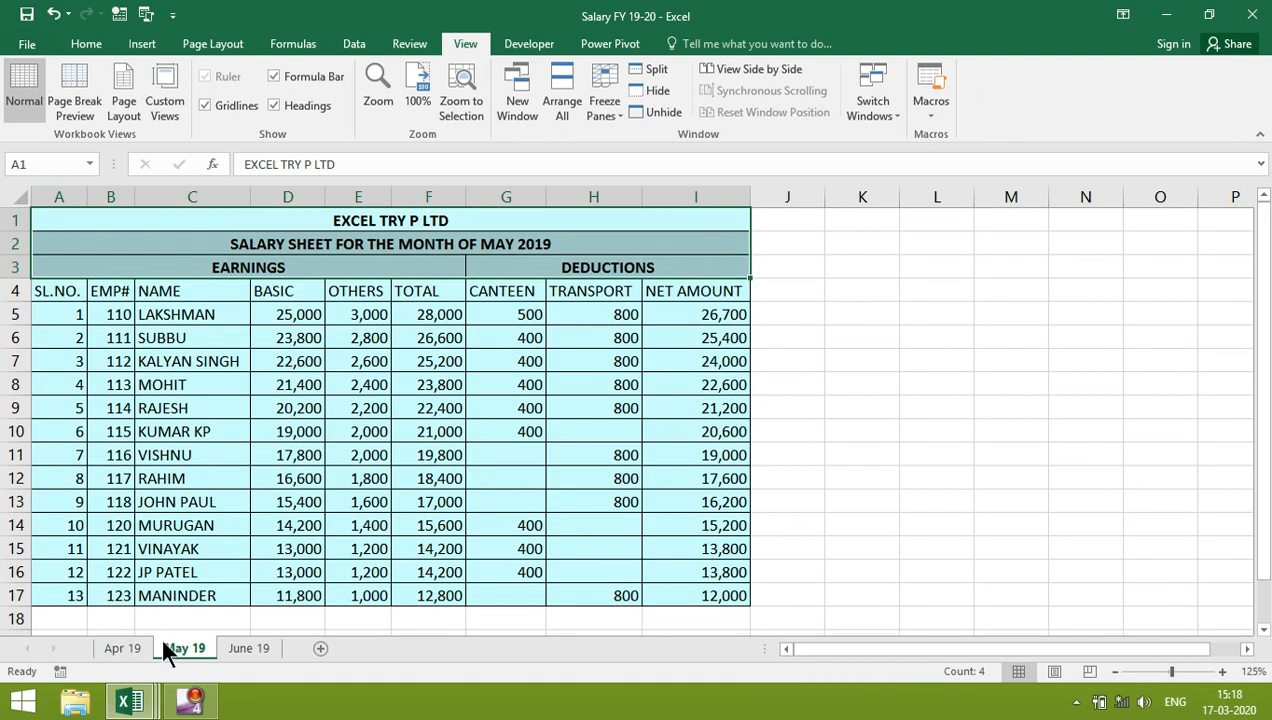
{"action": "left_click", "coordinate": [122, 596]}
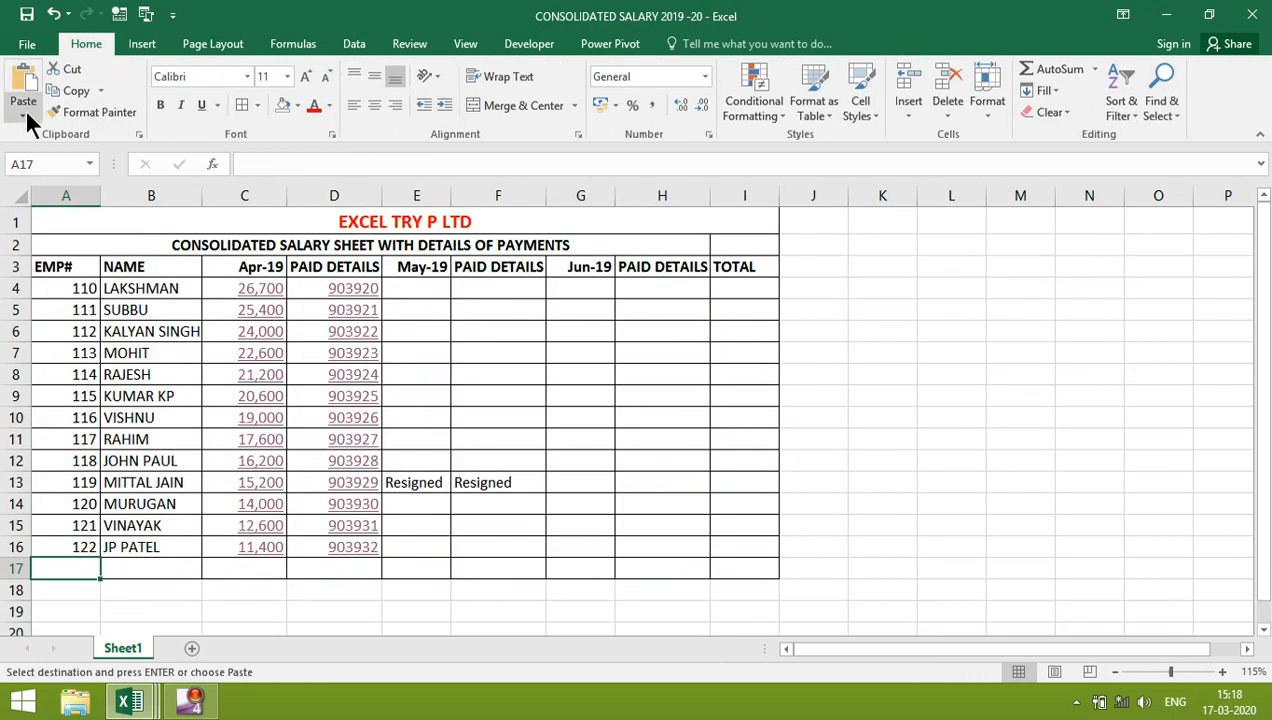
{"action": "left_click", "coordinate": [24, 117]}
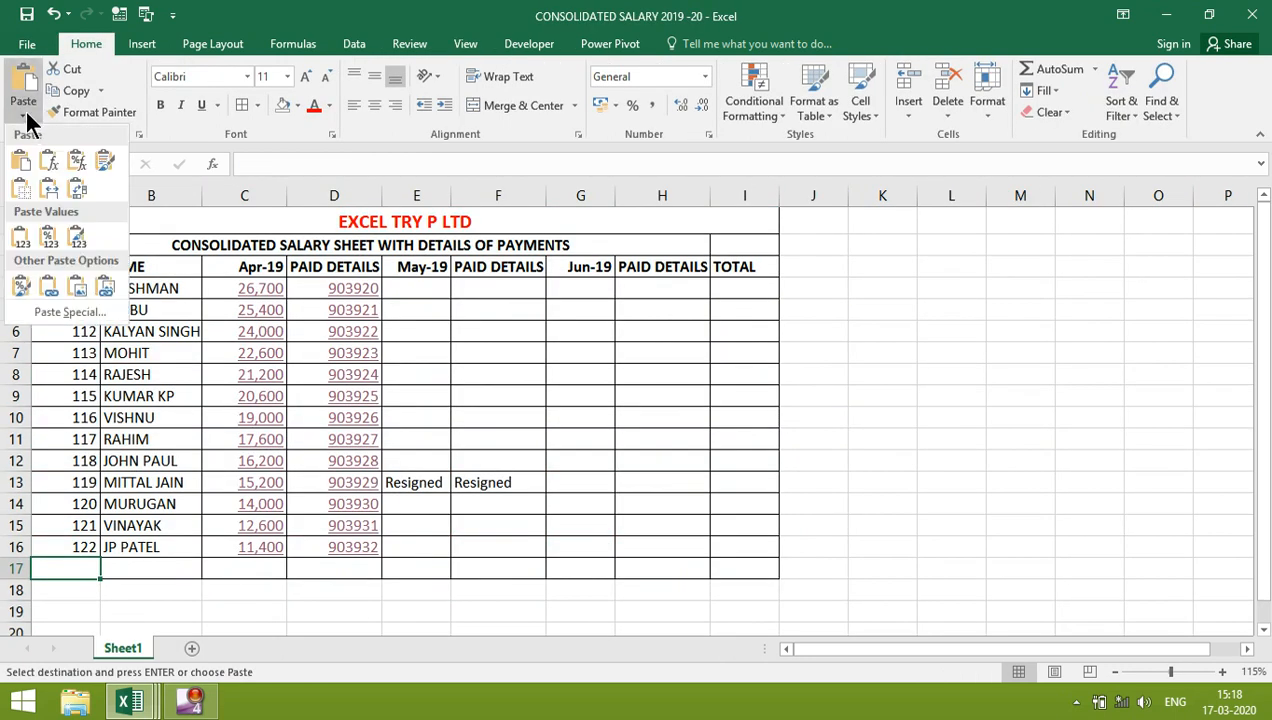
{"action": "left_click", "coordinate": [51, 240]}
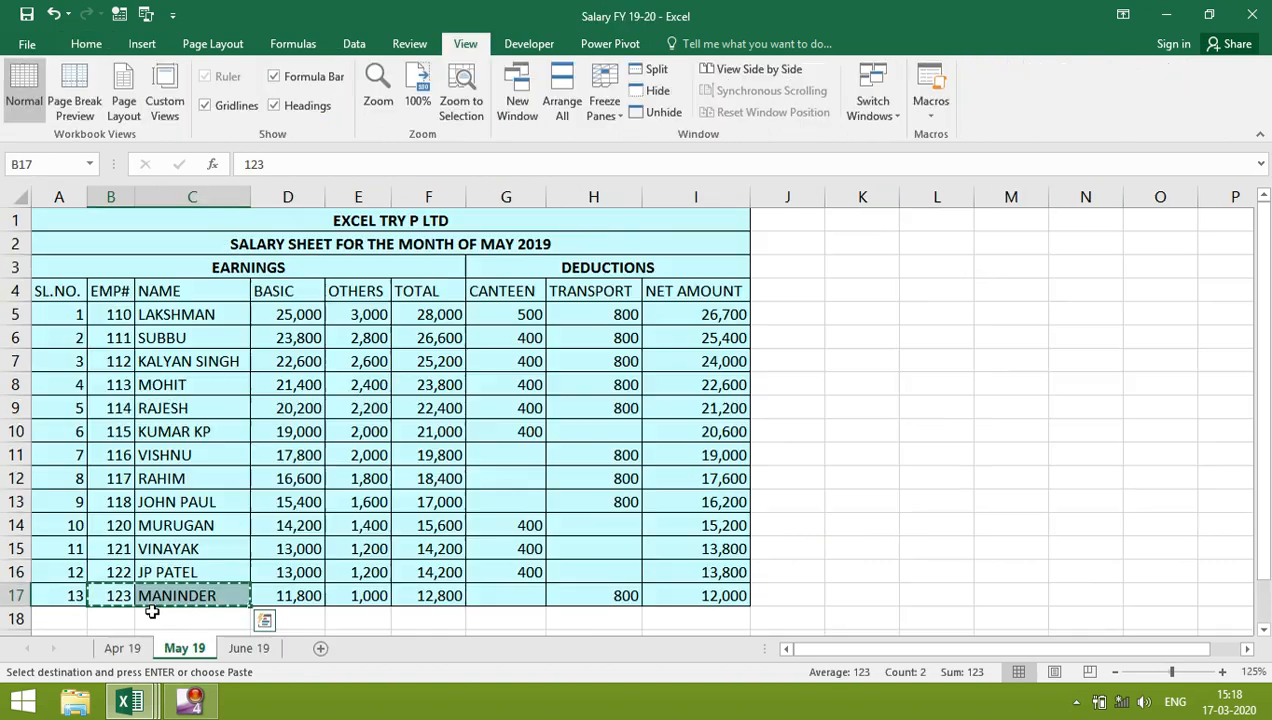
{"action": "key", "text": "Escape"}
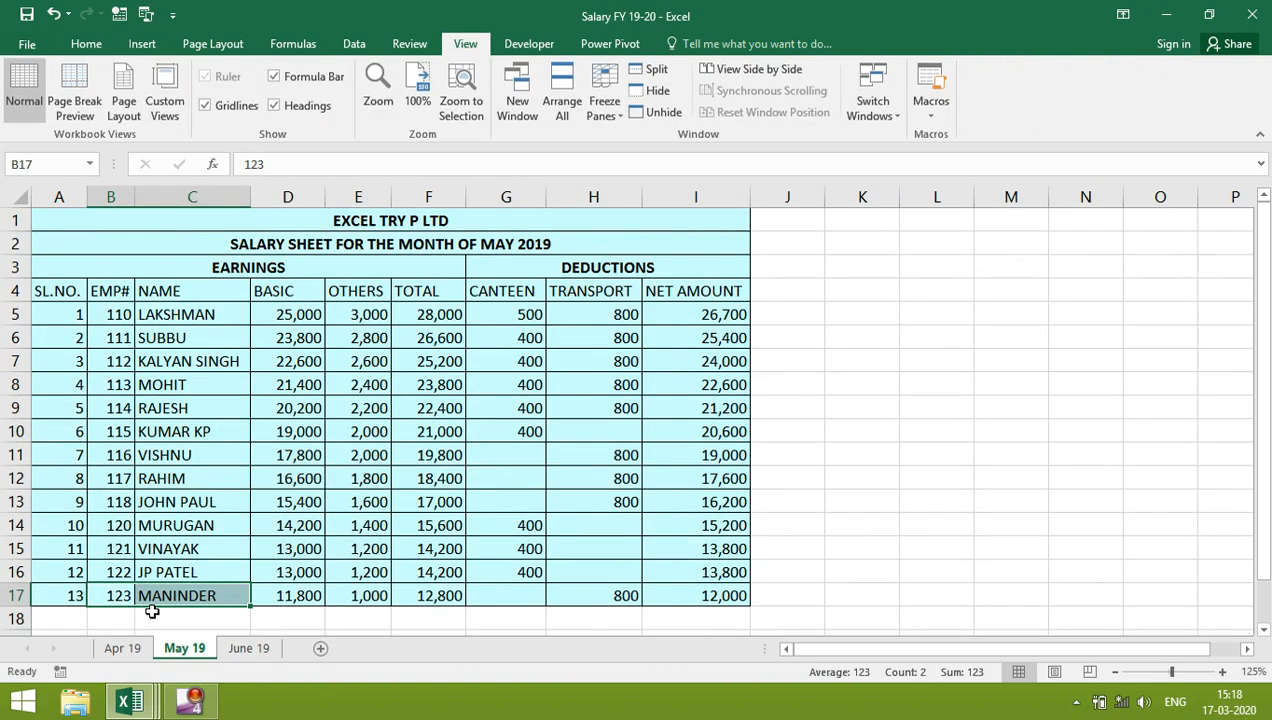
- Copy the first net amount, I5 on the May 19 sheet, and paste it as a link into E4 of the consolidated sheet
{"action": "key", "text": "Up"}
{"action": "key", "text": "Up"}
{"action": "key", "text": "Up"}
{"action": "key", "text": "Up"}
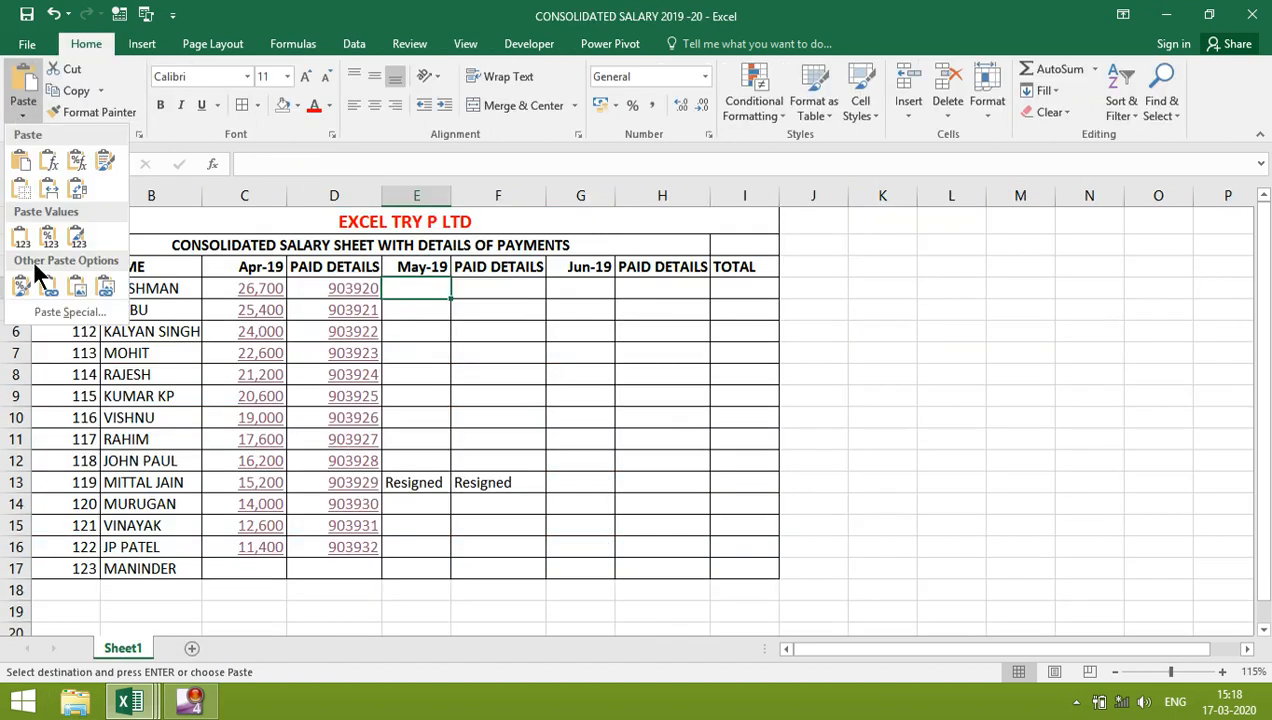
{"action": "left_click", "coordinate": [60, 312]}
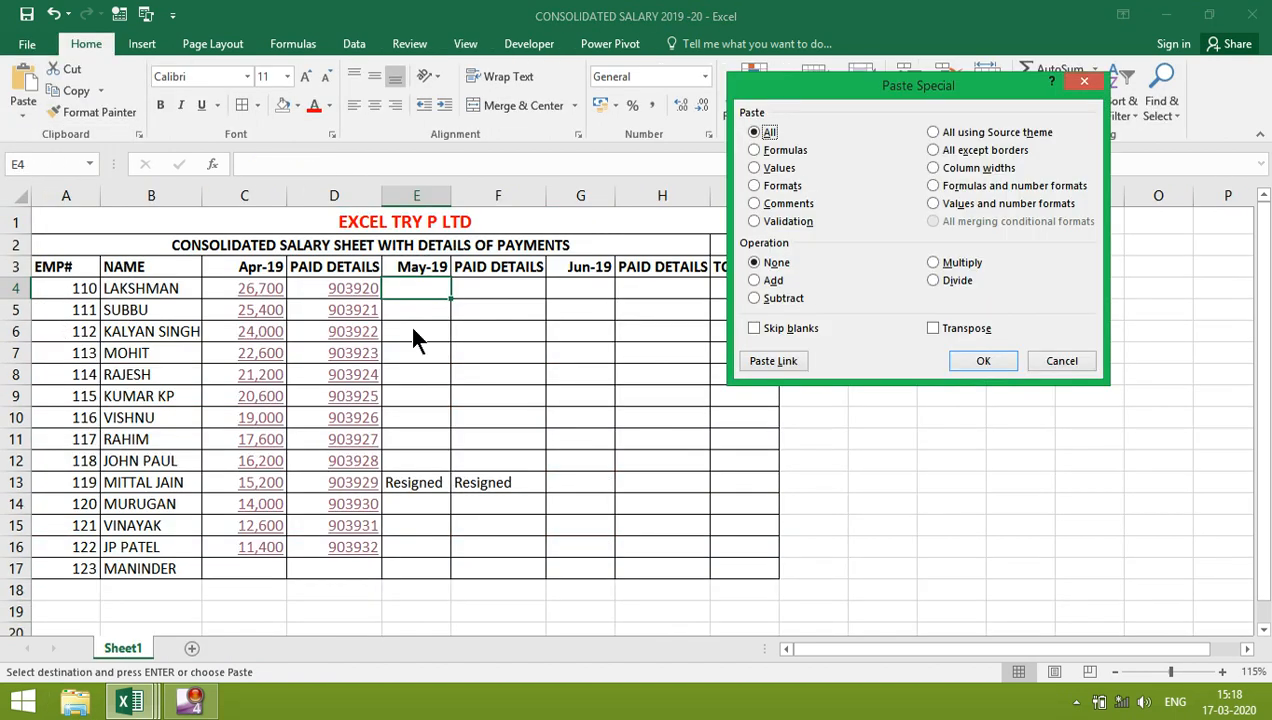
{"action": "left_click", "coordinate": [760, 361]}
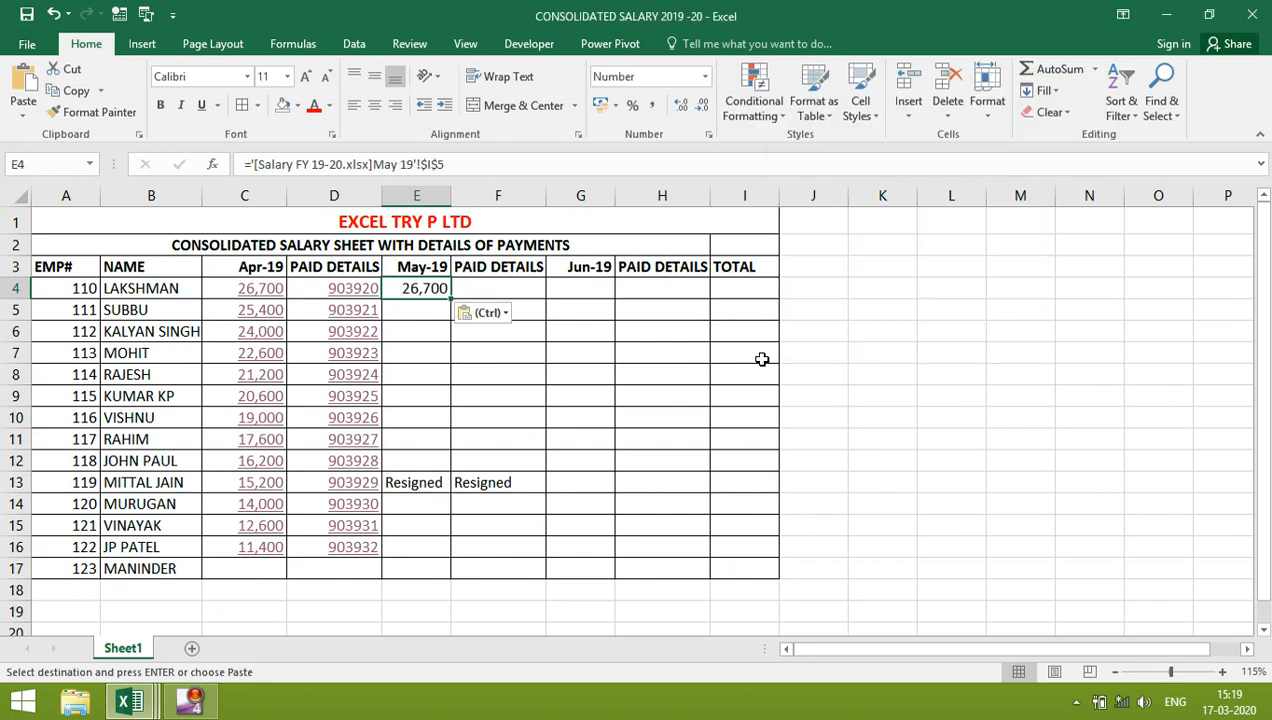
- Change the absolute reference in E4 to the relative I5 and copy the formula down to E12
{"action": "left_click", "coordinate": [428, 164]}
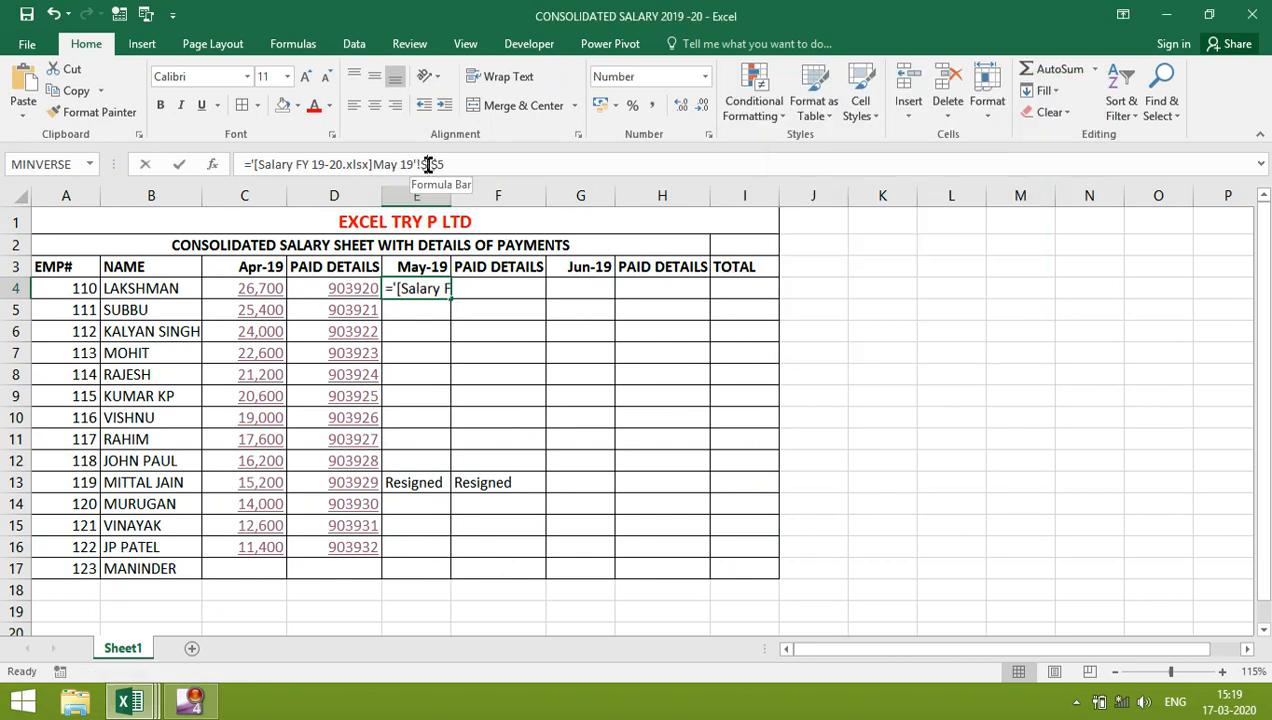
{"action": "left_click", "coordinate": [428, 164]}
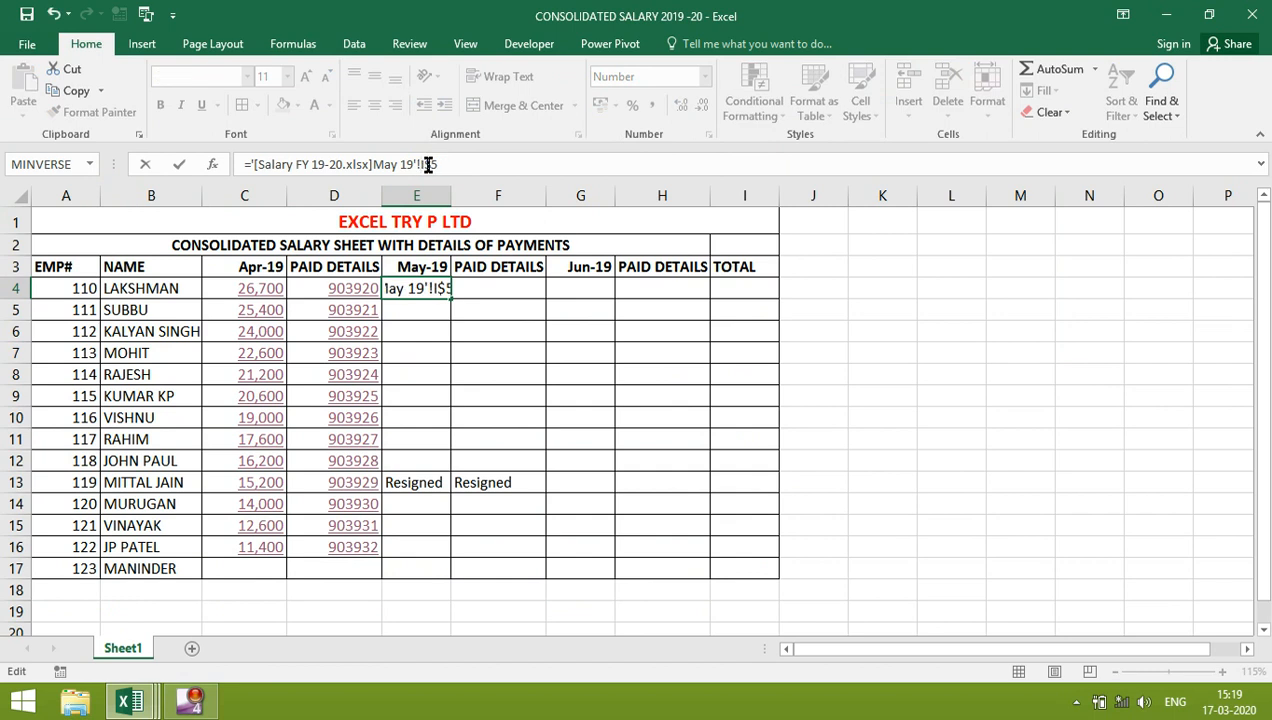
{"action": "key", "text": "ctrl+Return"}
{"action": "key", "text": "ctrl+c"}
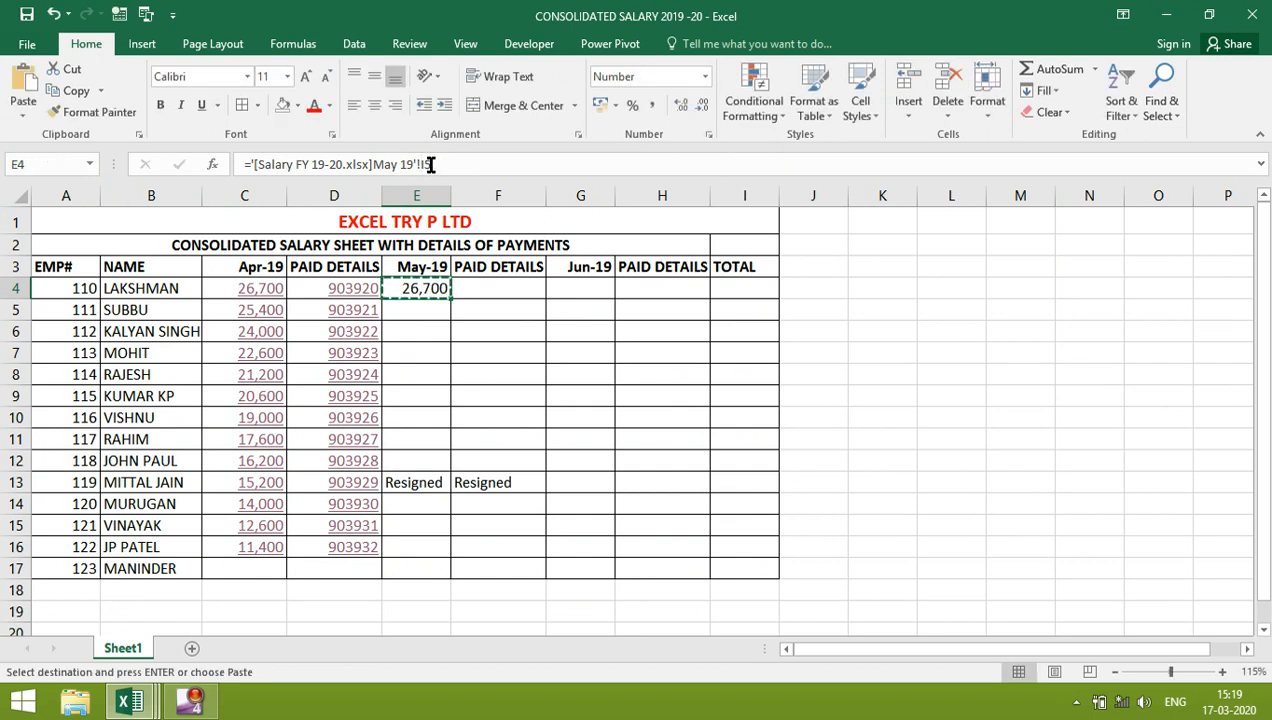
{"action": "key", "text": "Down"}
{"action": "key", "text": "shift+Down"}
{"action": "key", "text": "shift+Down"}
{"action": "key", "text": "shift+Down"}
{"action": "key", "text": "shift+Down"}
{"action": "key", "text": "shift+Down"}
{"action": "key", "text": "shift+Down"}
{"action": "key", "text": "shift+Down"}
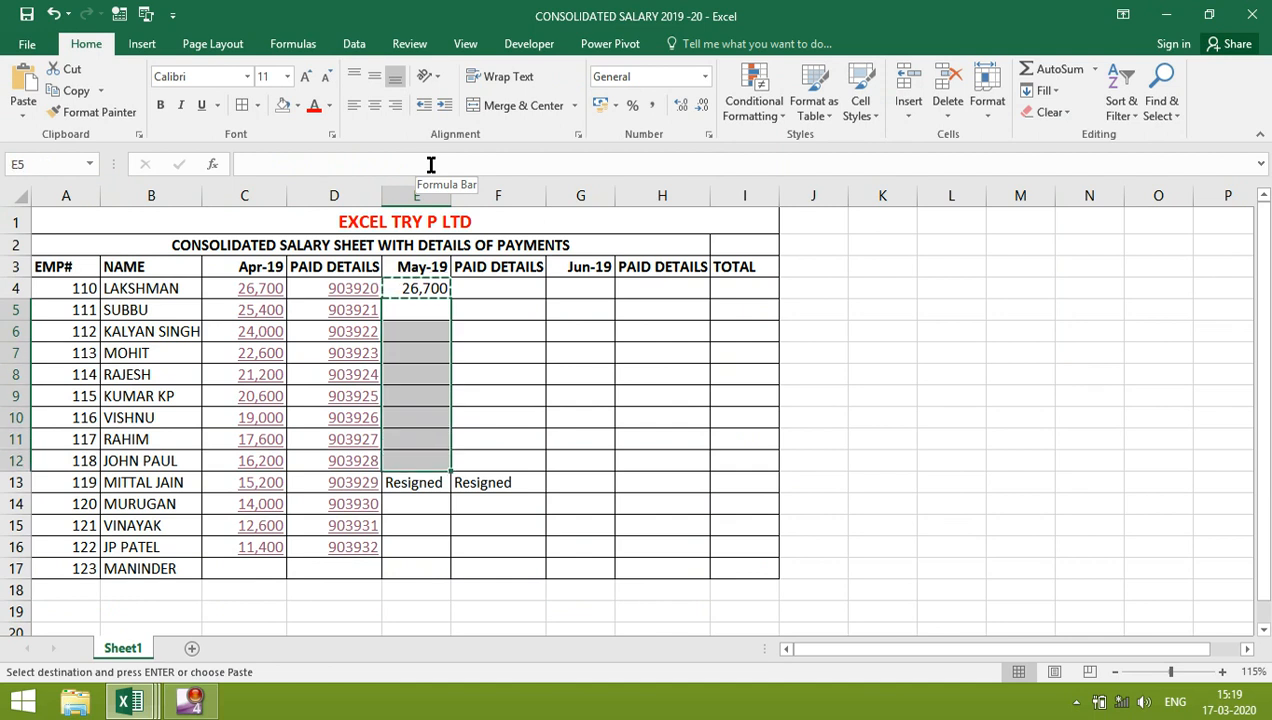
{"action": "key", "text": "Return"}
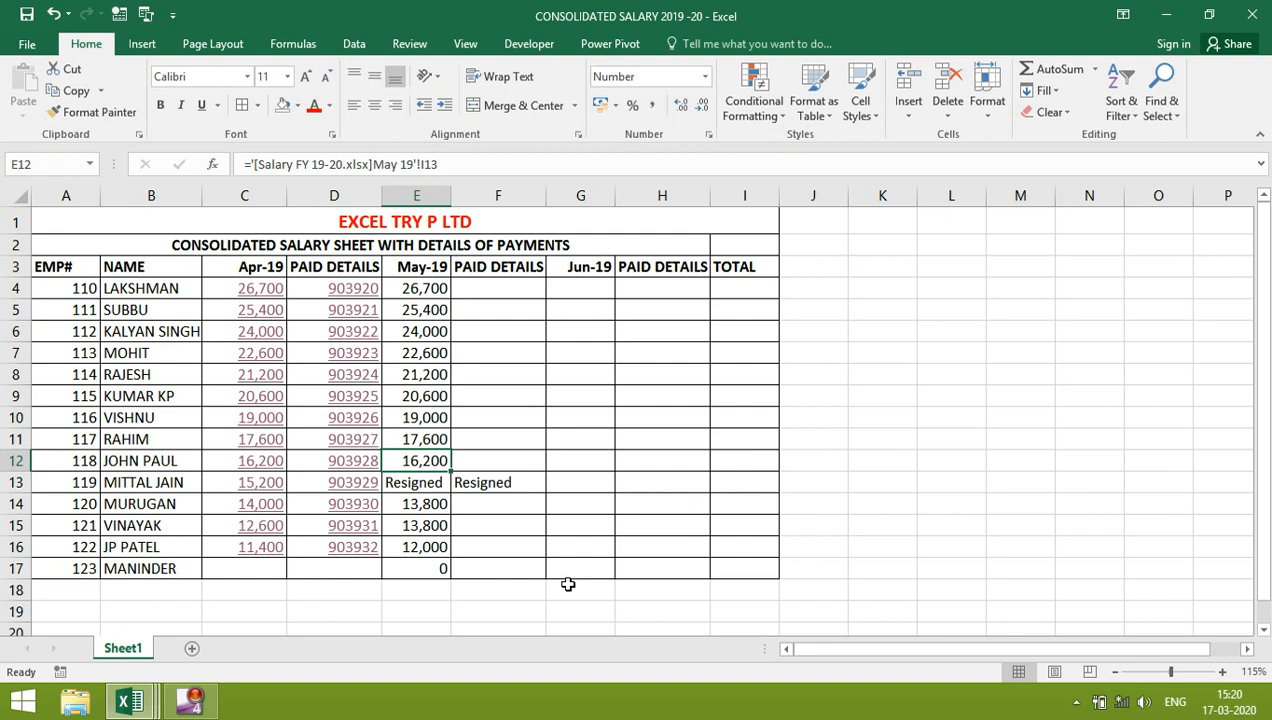
- Correct the formula in E14 to reference I14 of the May 19 sheet and copy it down to E17
{"action": "key", "text": "ctrl+c"}
{"action": "key", "text": "Down"}
{"action": "key", "text": "Down"}
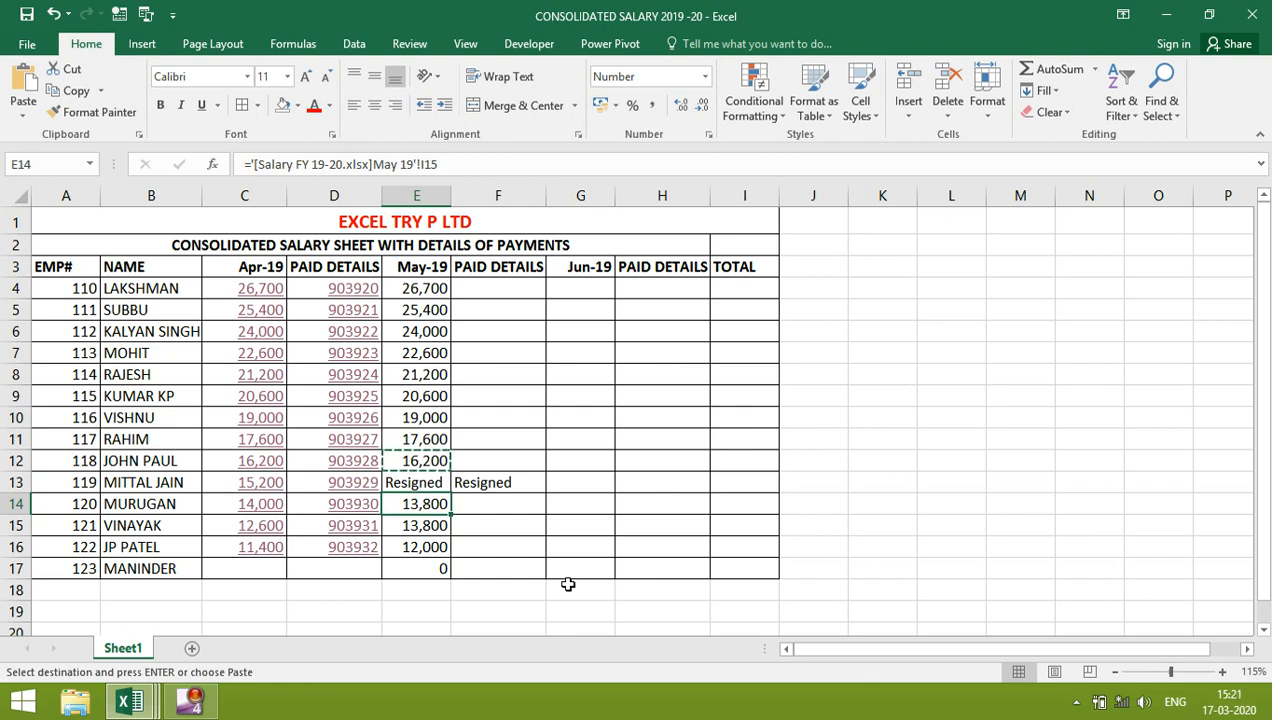
{"action": "left_click", "coordinate": [443, 164]}
{"action": "key", "text": "BackSpace"}
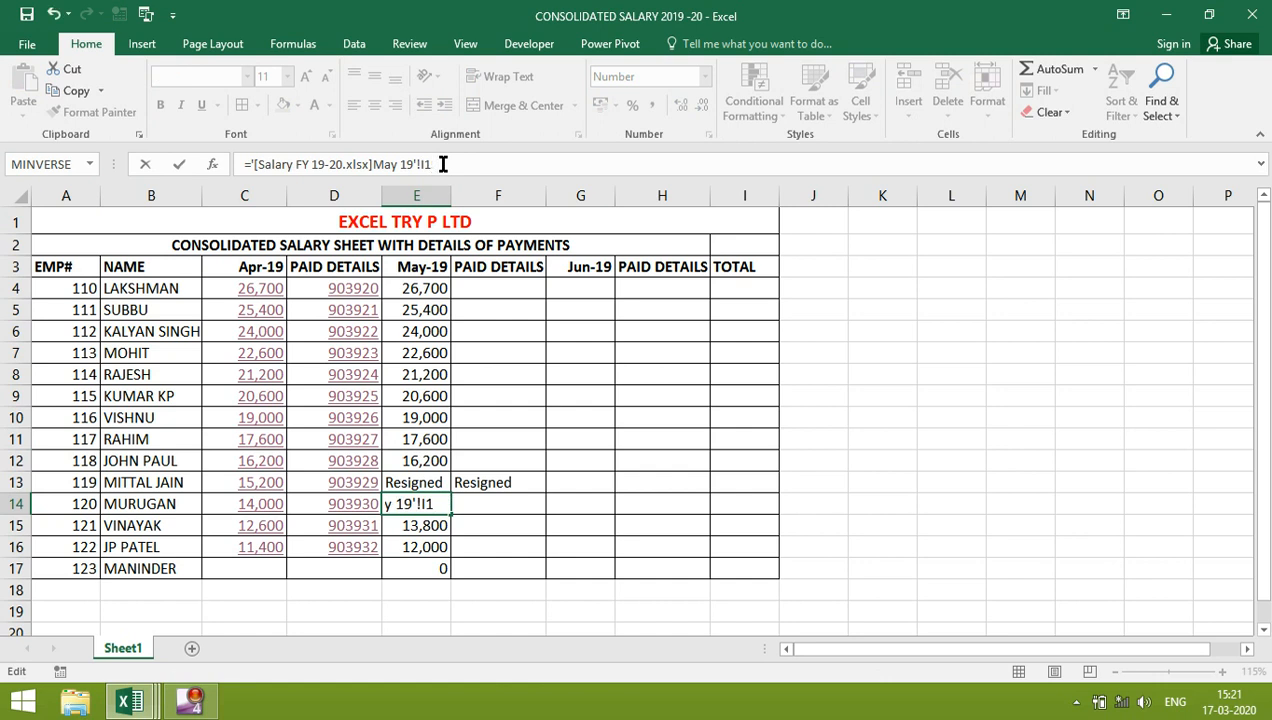
{"action": "type", "text": "4"}
{"action": "key", "text": "Return"}
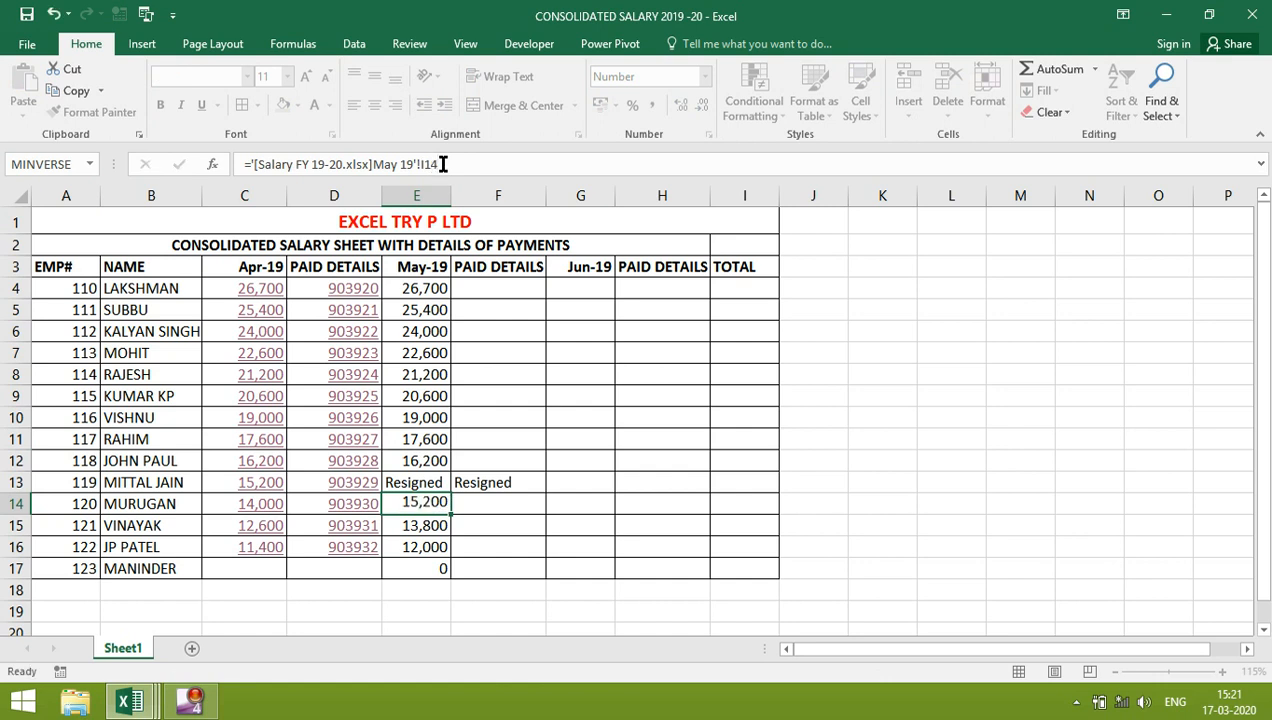
{"action": "key", "text": "Up"}
{"action": "key", "text": "ctrl+c"}
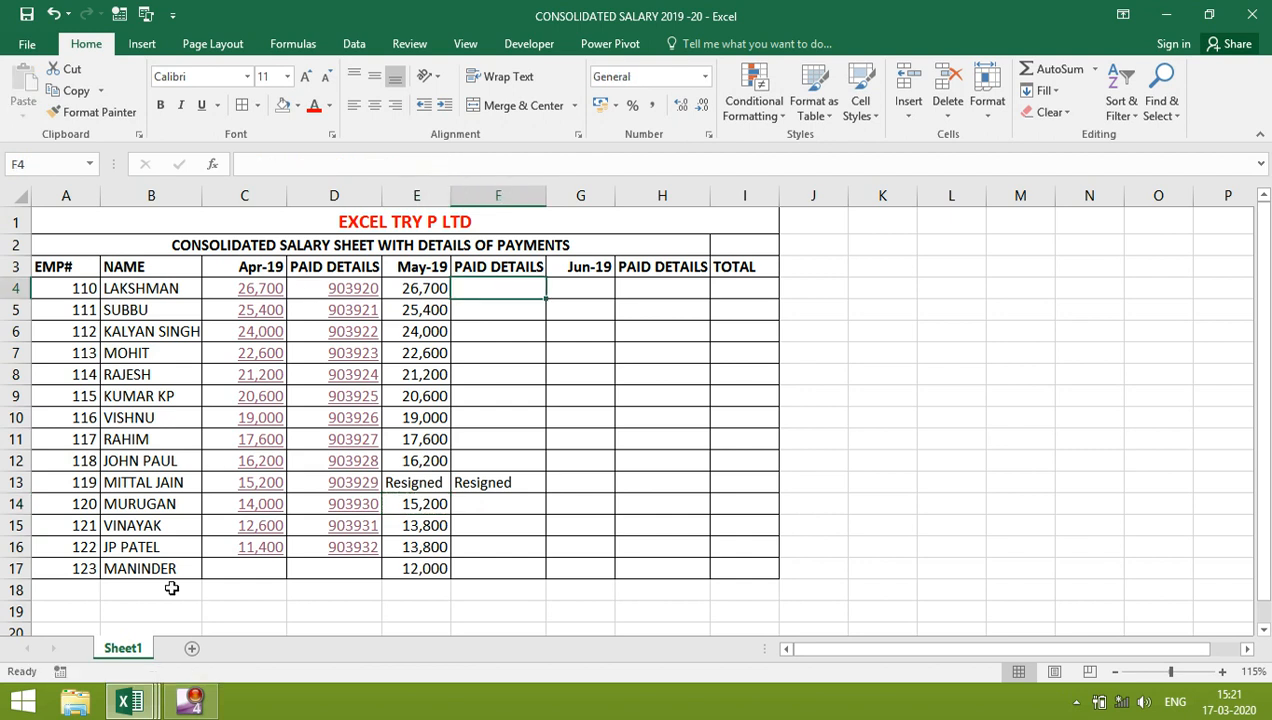
- Copy the first cheque number, A5 on the MAY sheet of the salary payments workbook, and paste it as a link into F4 of the consolidated sheet
{"action": "left_click", "coordinate": [130, 703]}
{"action": "left_click", "coordinate": [182, 632]}
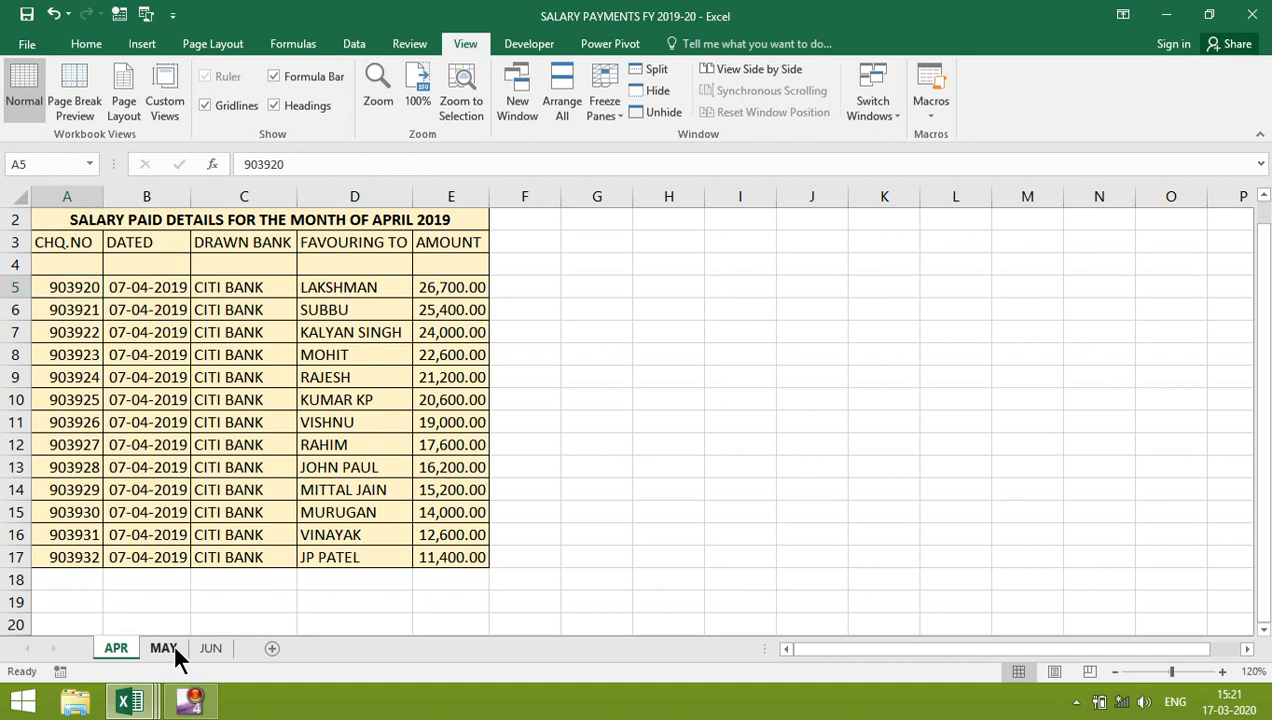
{"action": "left_click", "coordinate": [164, 648]}
{"action": "key", "text": "ctrl+c"}
{"action": "key", "text": "ctrl+Tab"}
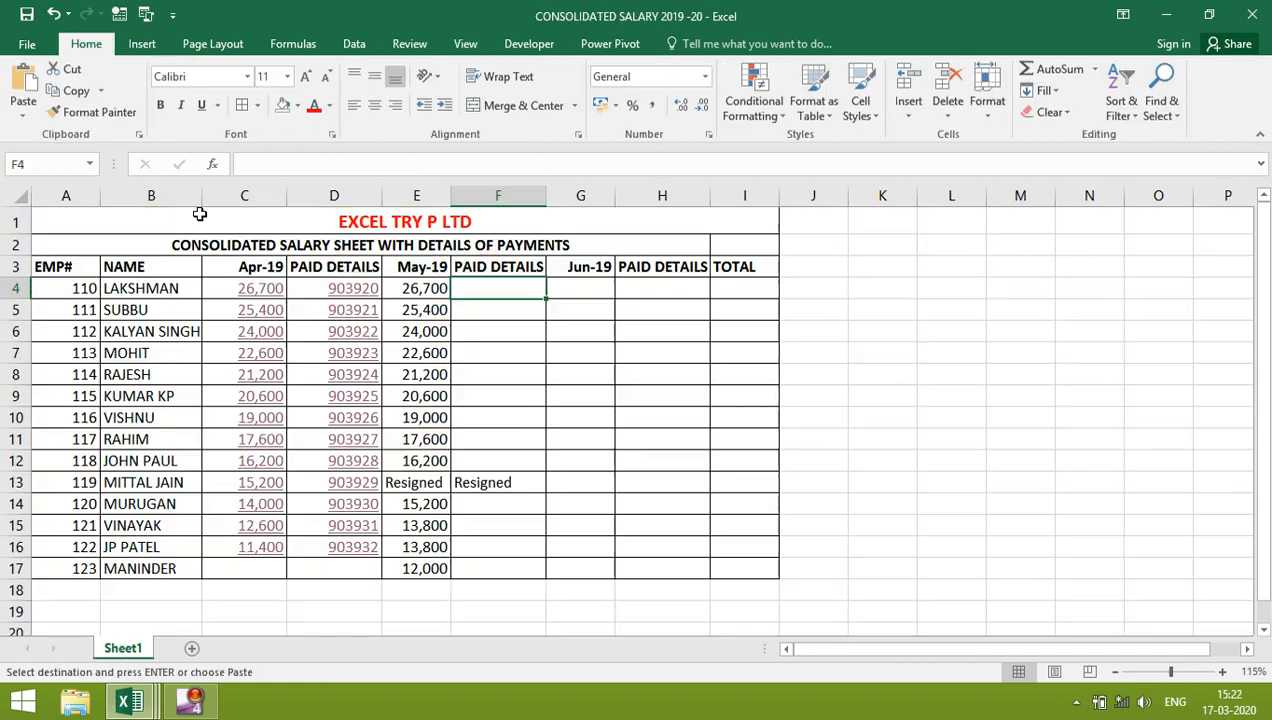
{"action": "left_click", "coordinate": [23, 106]}
{"action": "left_click", "coordinate": [47, 303]}
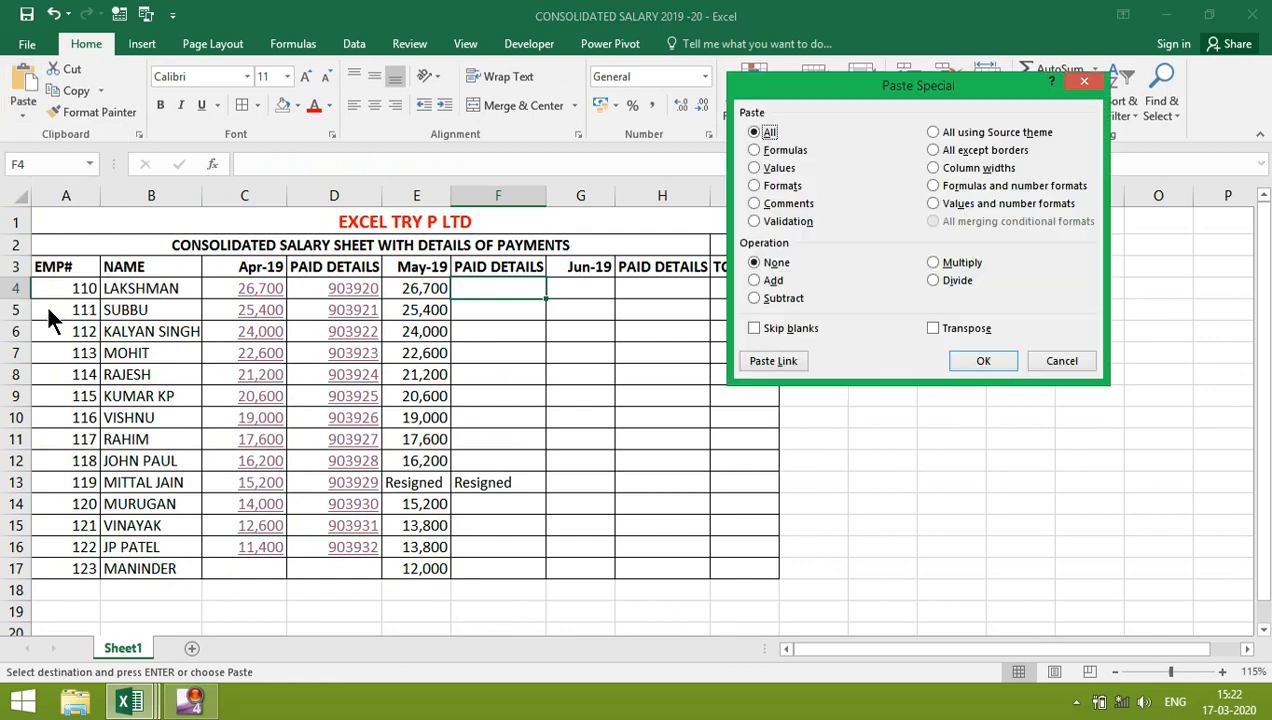
{"action": "left_click", "coordinate": [770, 361]}
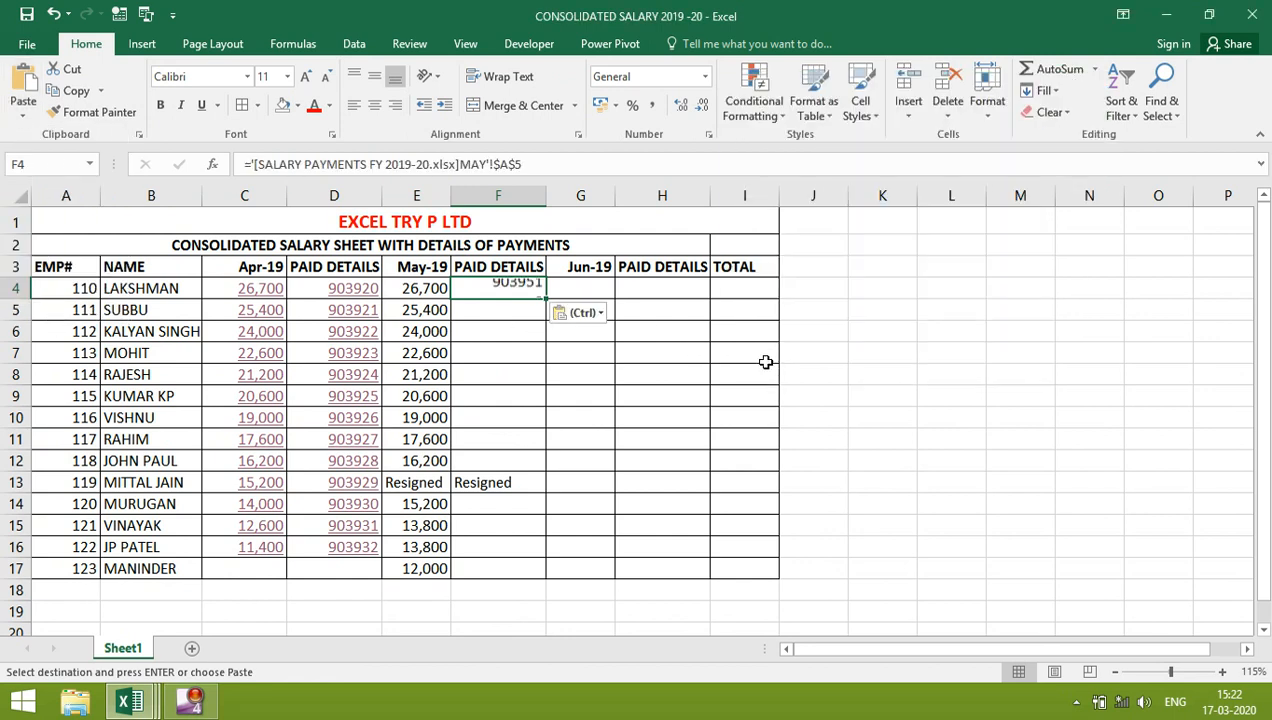
- Change the absolute reference in F4 to the relative A5 and copy the formula down to F12
{"action": "left_click", "coordinate": [502, 164]}
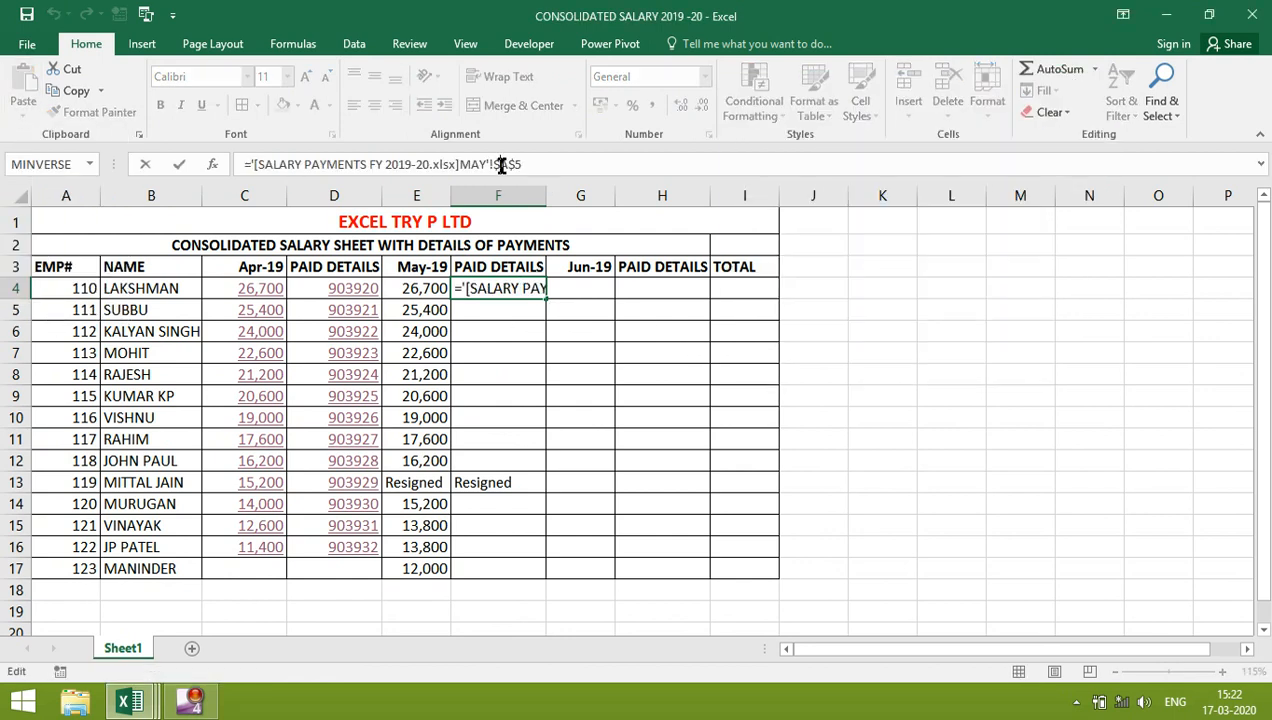
{"action": "key", "text": "F4"}
{"action": "key", "text": "F4"}
{"action": "key", "text": "F4"}
{"action": "key", "text": "Return"}
{"action": "key", "text": "Up"}
{"action": "key", "text": "ctrl+c"}
{"action": "key", "text": "Down"}
{"action": "key", "text": "shift+Down"}
{"action": "key", "text": "shift+Down"}
{"action": "key", "text": "shift+Down"}
{"action": "key", "text": "shift+Down"}
{"action": "key", "text": "shift+Down"}
{"action": "key", "text": "shift+Down"}
{"action": "key", "text": "shift+Down"}
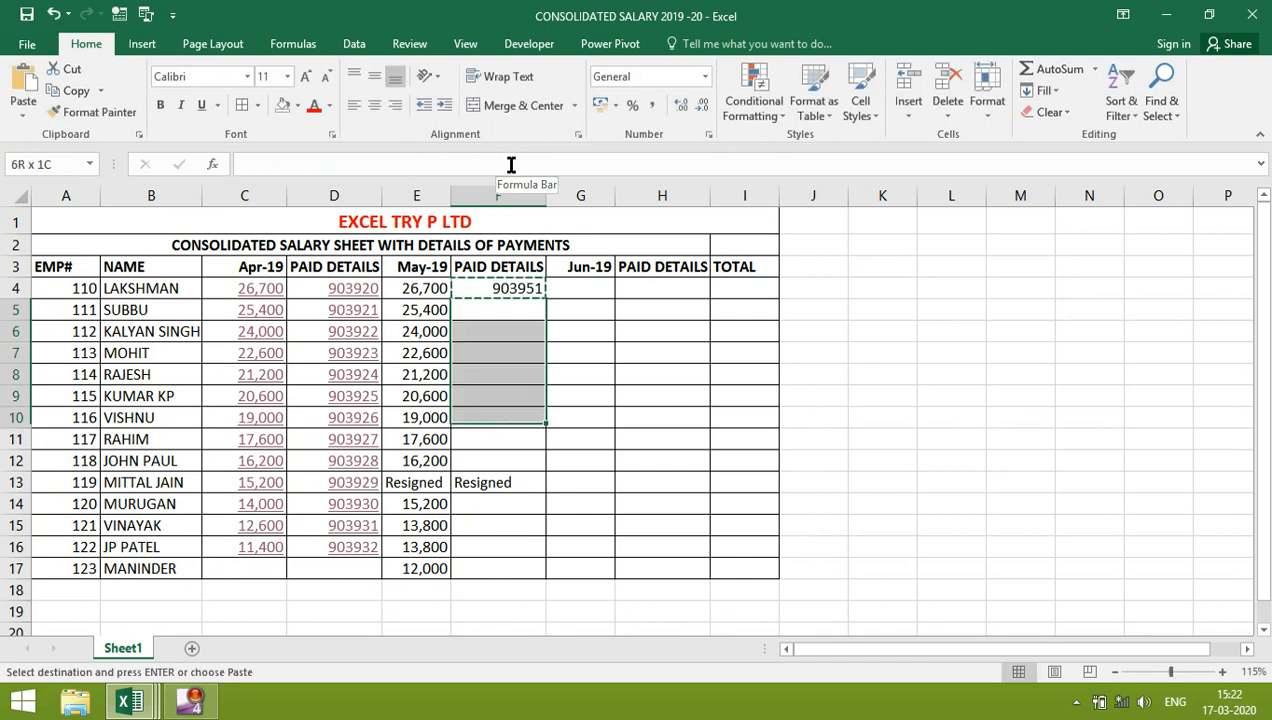
{"action": "key", "text": "Return"}
- Copy the cheque number formula from F12 to F14, skipping the resigned employee's row
{"action": "key", "text": "Down"}
{"action": "key", "text": "Down"}
{"action": "key", "text": "Down"}
{"action": "key", "text": "Down"}
{"action": "key", "text": "Down"}
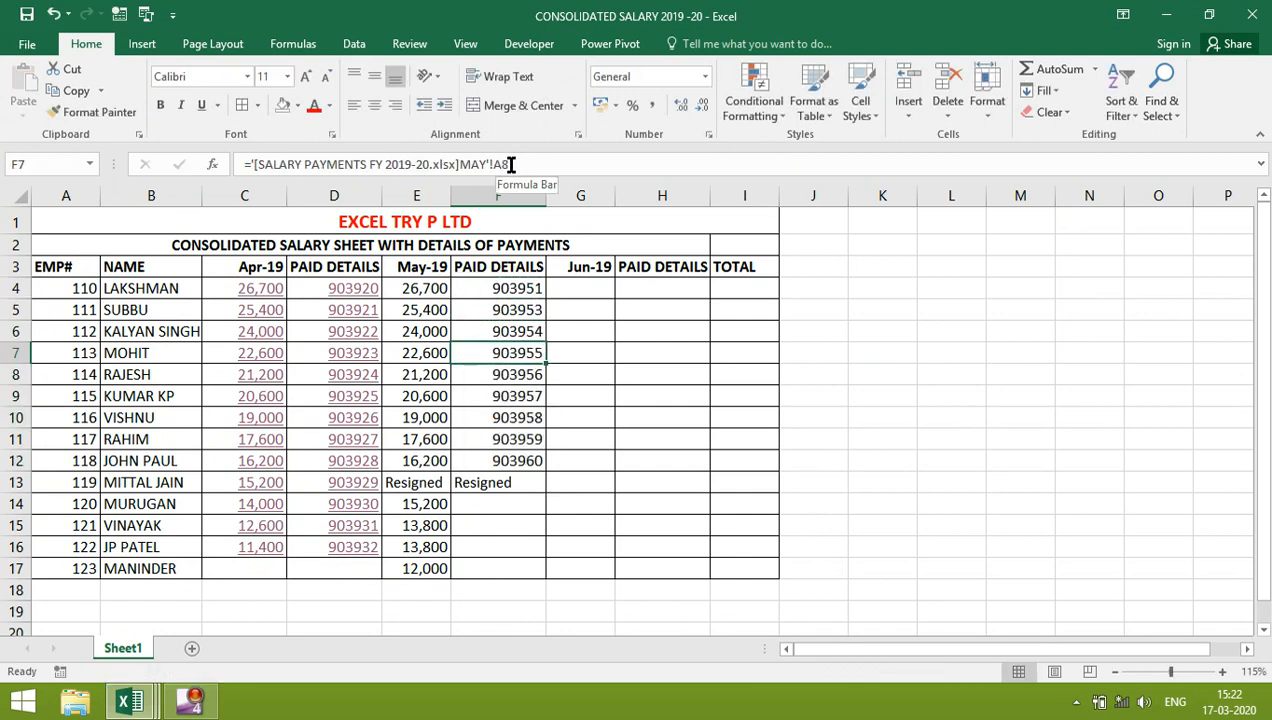
{"action": "key", "text": "Down"}
{"action": "key", "text": "Down"}
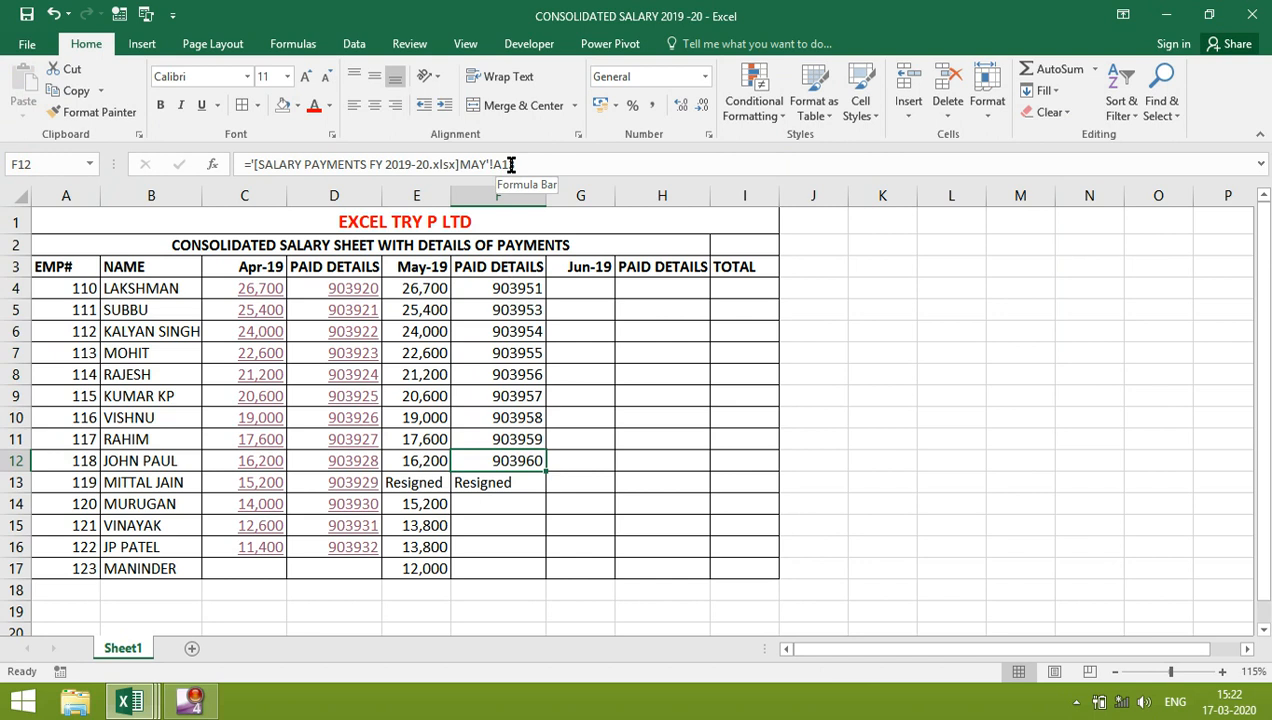
{"action": "key", "text": "ctrl+c"}
{"action": "key", "text": "Down"}
{"action": "key", "text": "Down"}
{"action": "key", "text": "Return"}
{"action": "key", "text": "Up"}
{"action": "key", "text": "Up"}
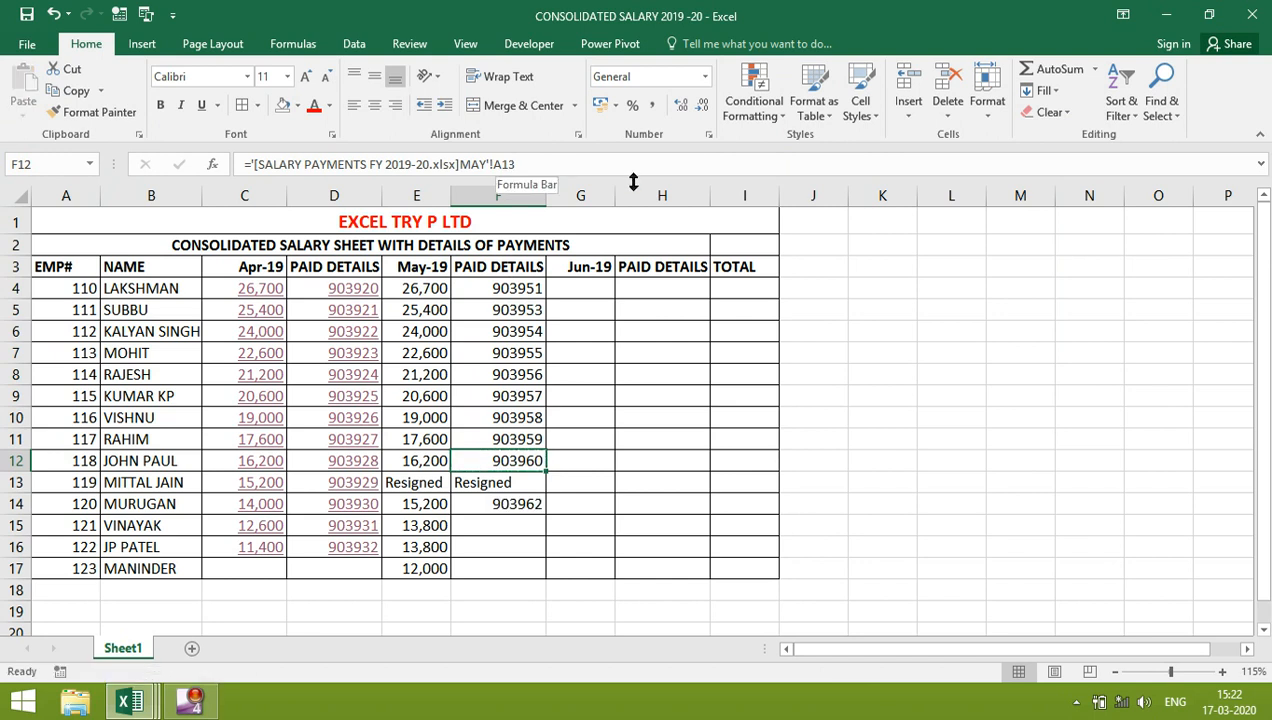
{"action": "key", "text": "Down"}
{"action": "key", "text": "Down"}
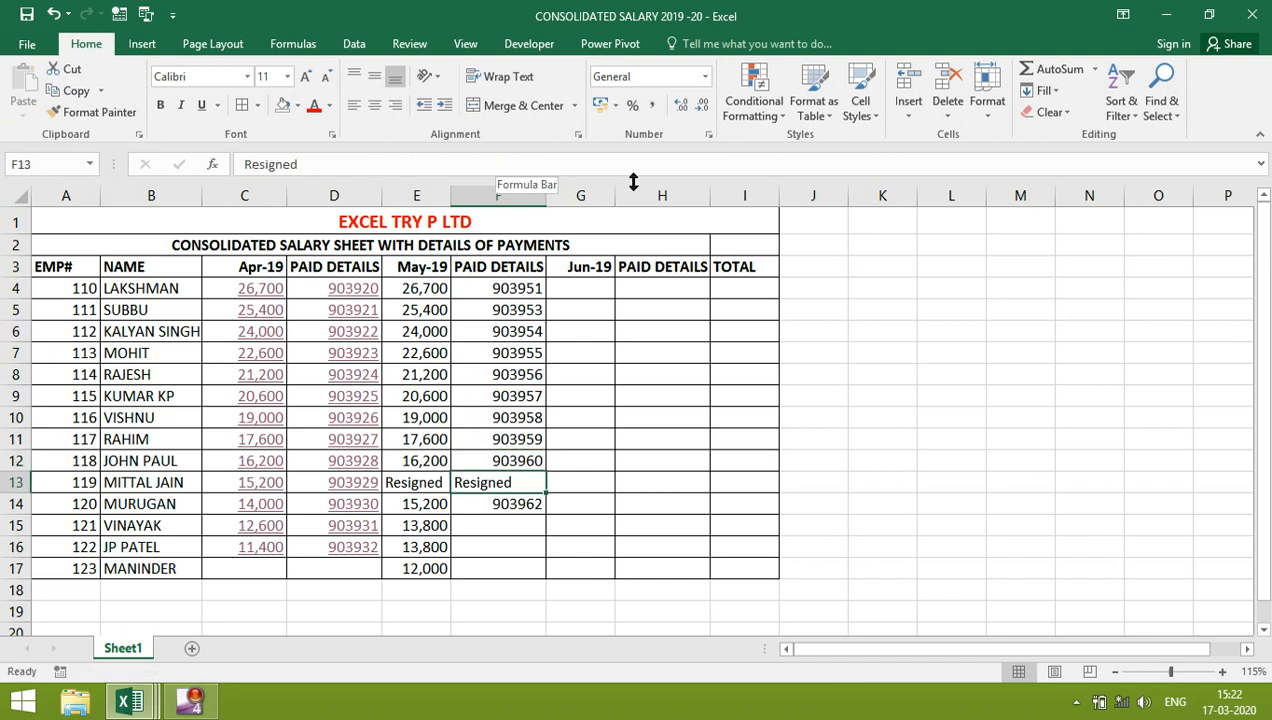
- Correct the formula in F14 to reference A14 of the MAY sheet and copy it down to F17
{"action": "left_click", "coordinate": [521, 166]}
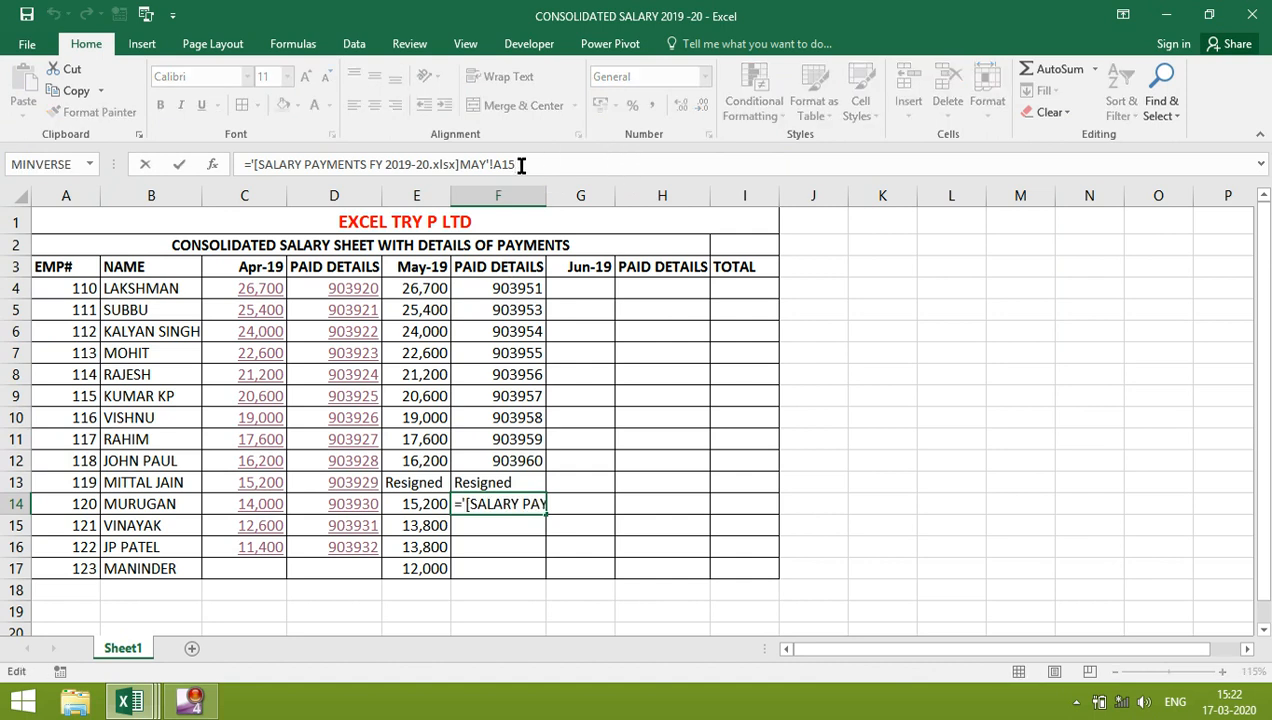
{"action": "key", "text": "BackSpace"}
{"action": "type", "text": "4"}
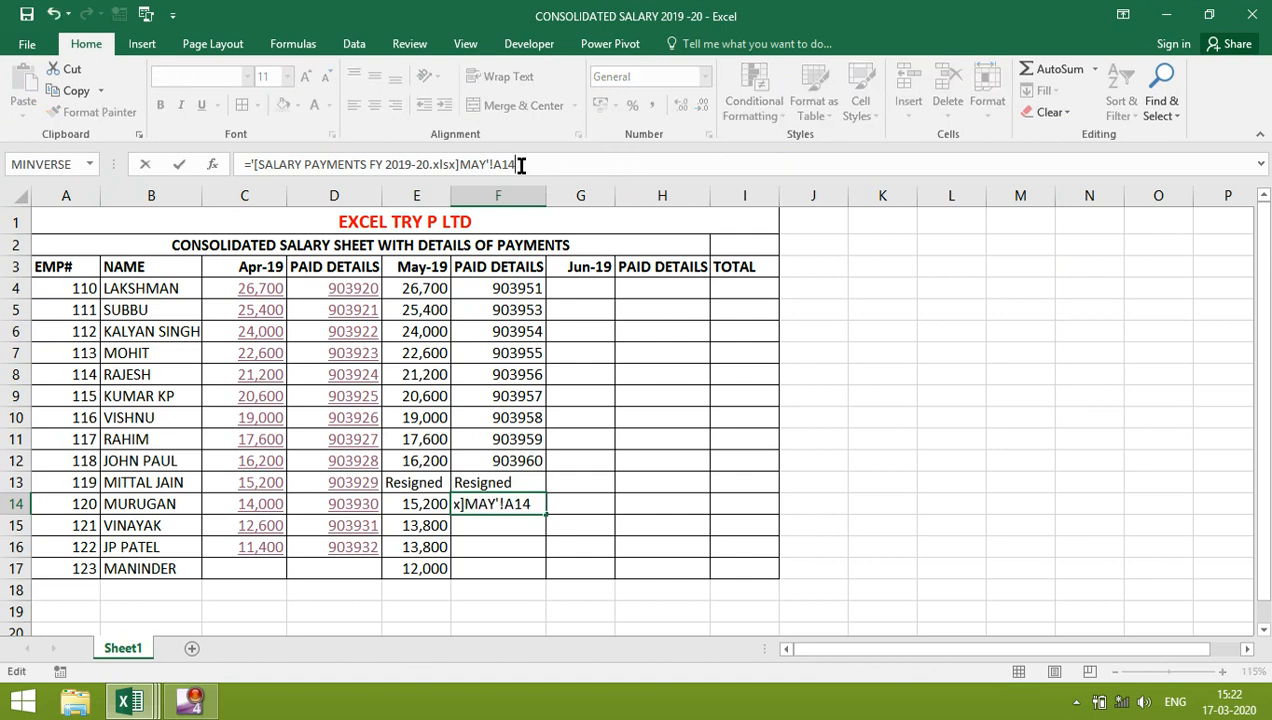
{"action": "key", "text": "Return"}
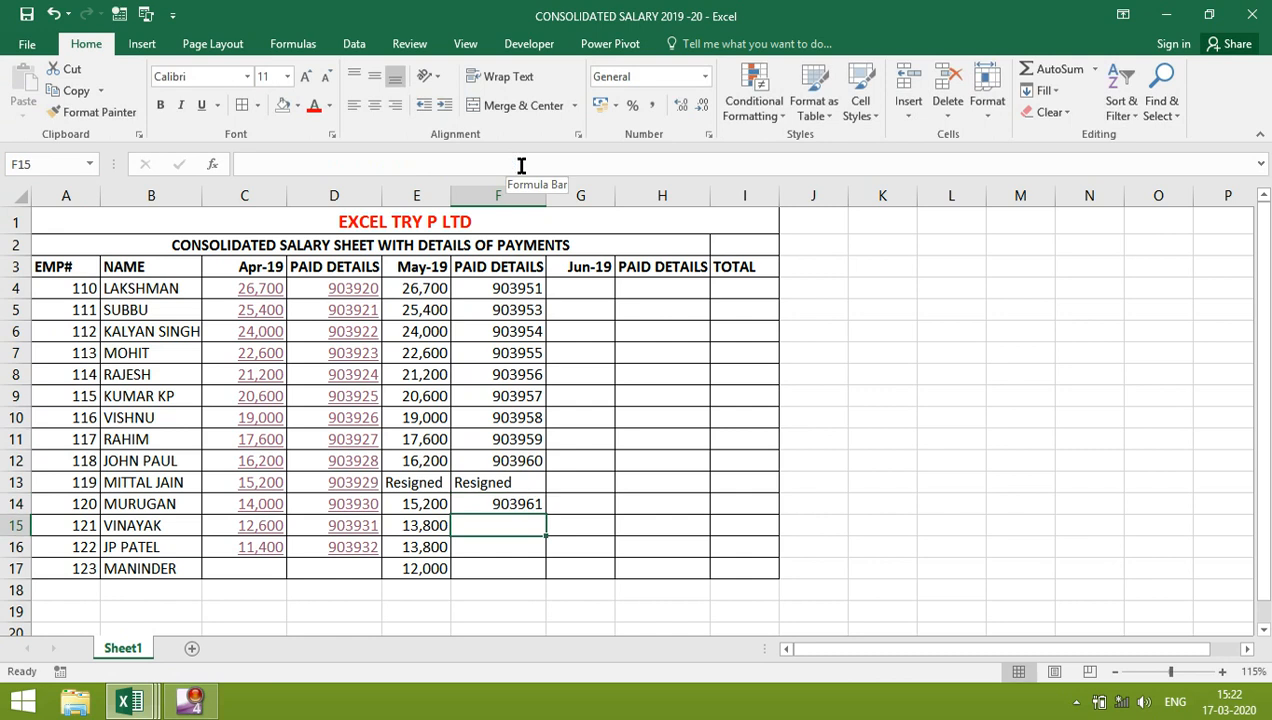
{"action": "key", "text": "Up"}
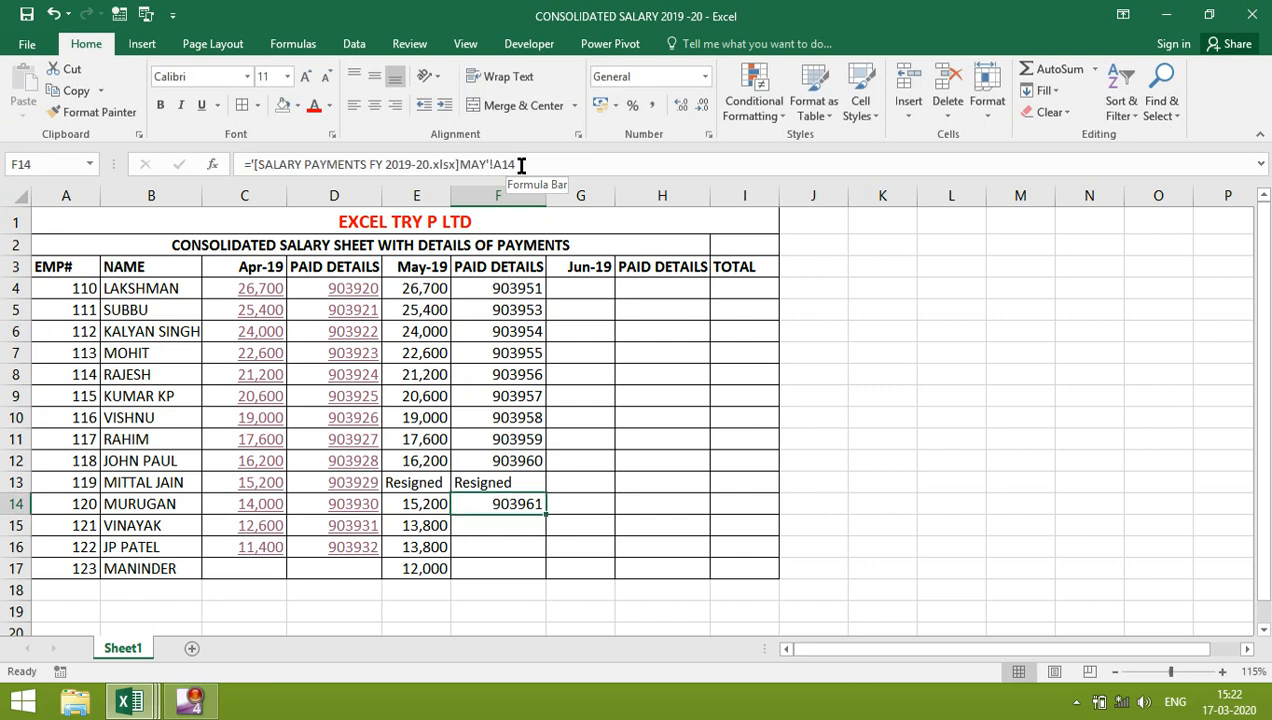
{"action": "key", "text": "ctrl+c"}
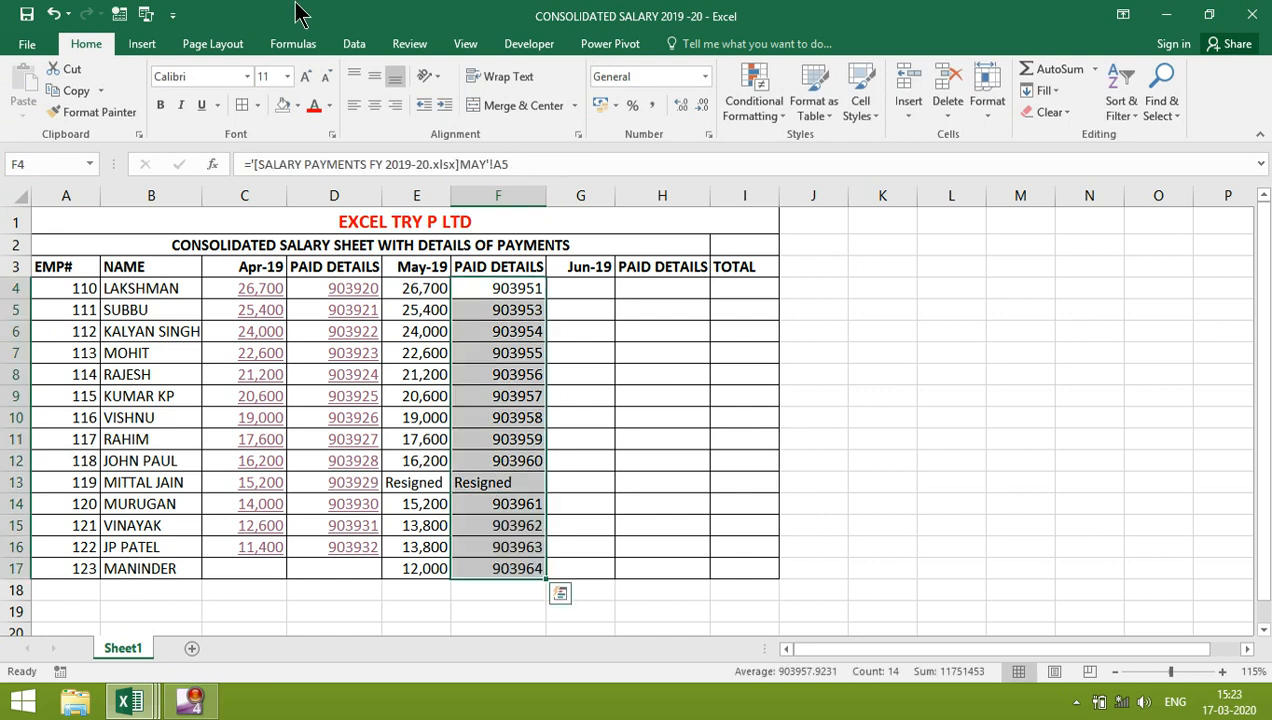
- Hyperlink the May paid details in F4:F17 to the SALARY PAYMENTS FY 2019-20 workbook
{"action": "left_click", "coordinate": [142, 44]}
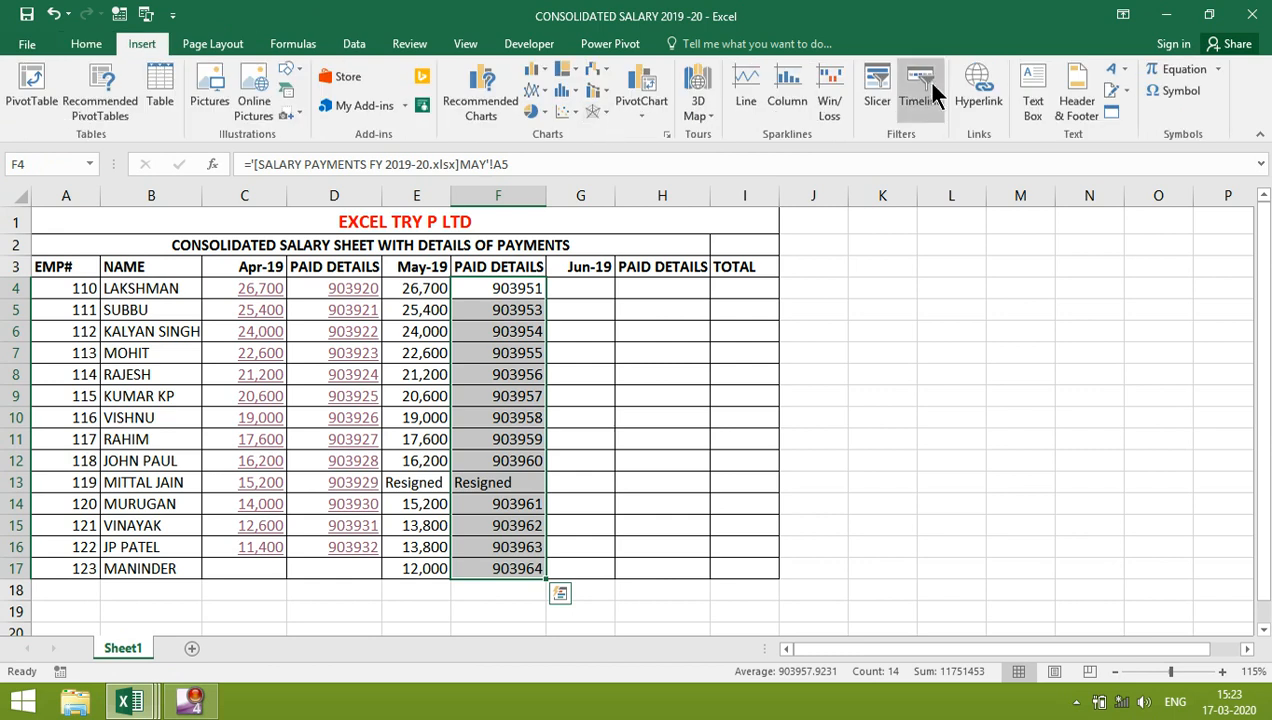
{"action": "left_click", "coordinate": [975, 90]}
{"action": "left_click", "coordinate": [1106, 268]}
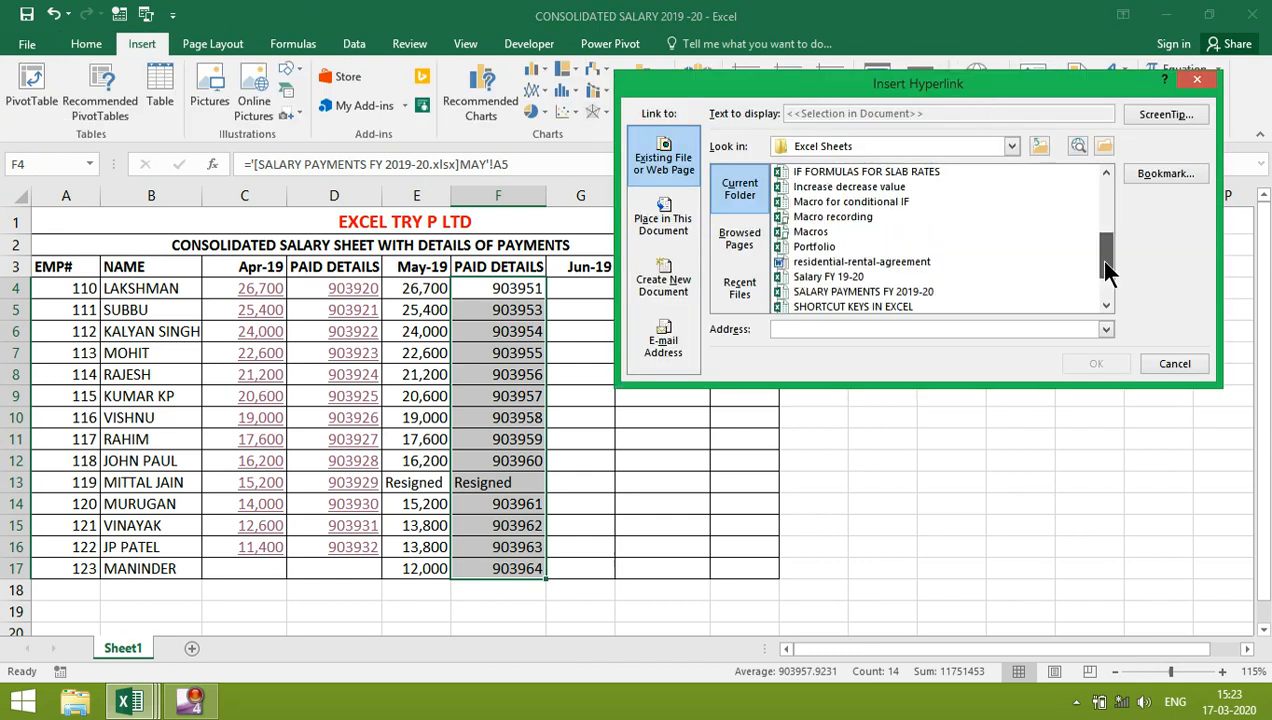
{"action": "left_click_drag", "start_coordinate": [1105, 263], "coordinate": [1106, 266]}
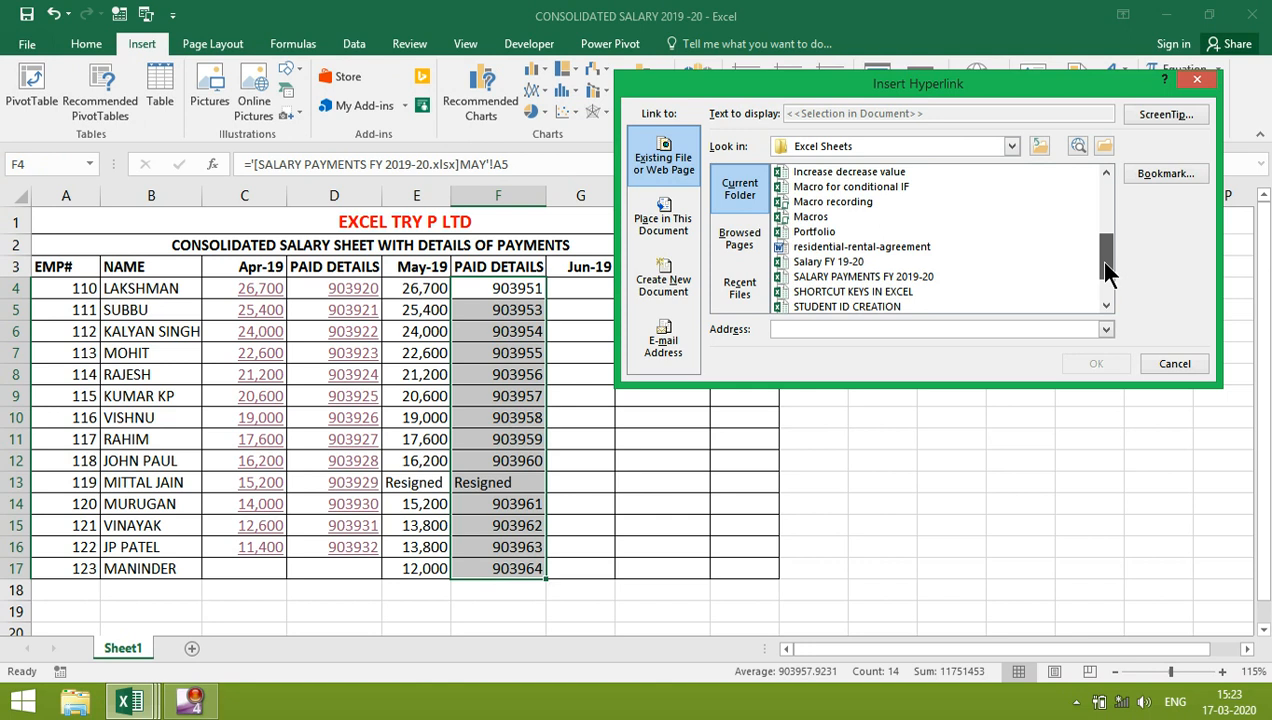
{"action": "left_click", "coordinate": [904, 278]}
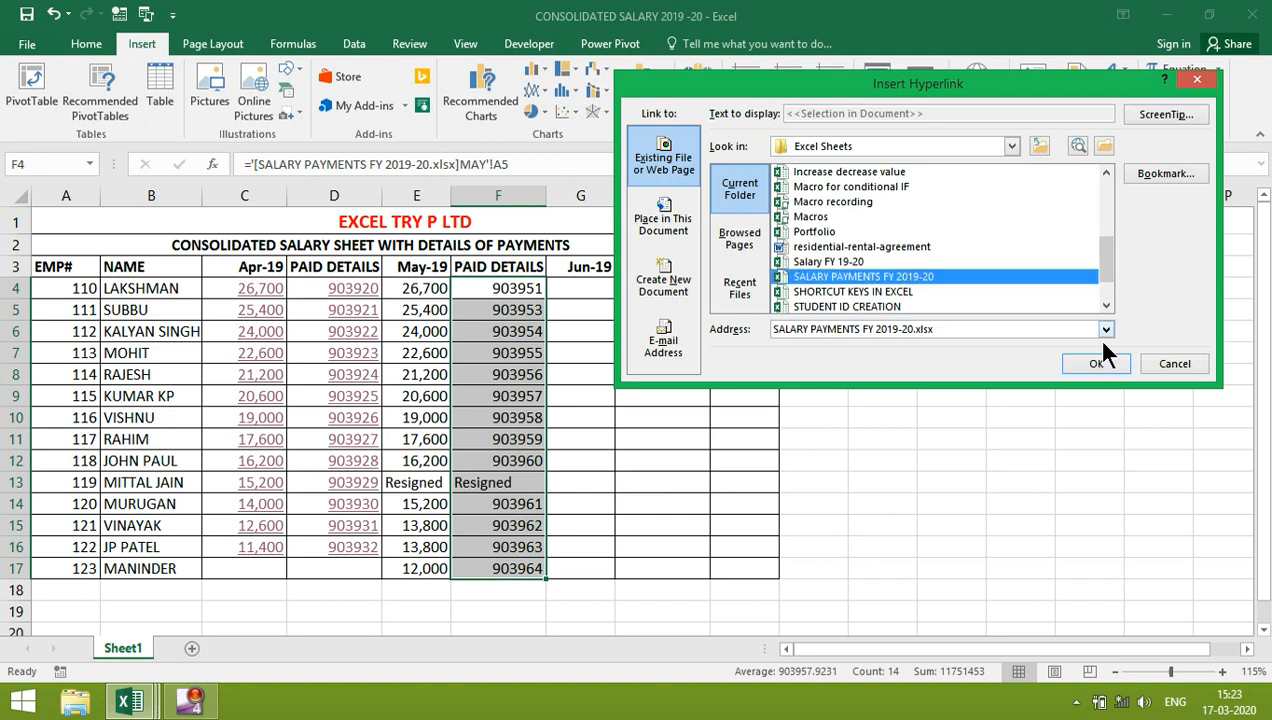
{"action": "left_click", "coordinate": [1096, 364]}
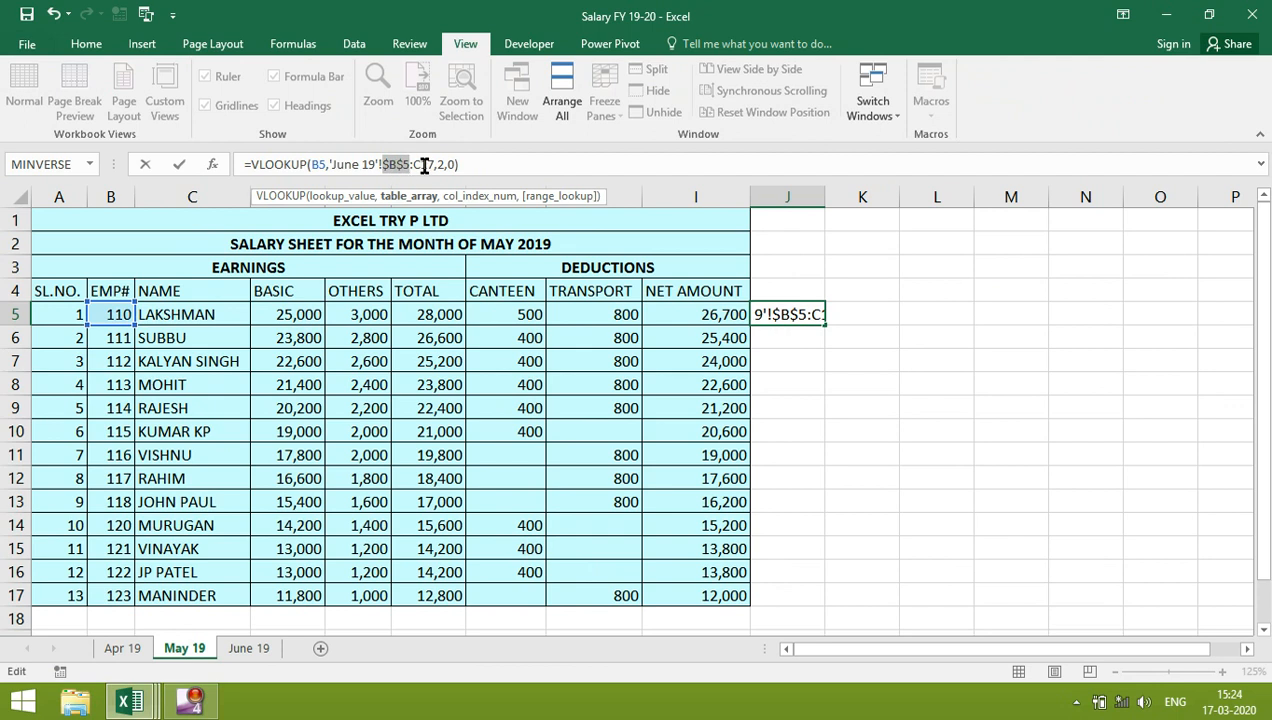
- Make the VLOOKUP table range in J5 of the May 19 sheet absolute as $B$5:$C$17 and copy the formula down to J17
{"action": "left_click", "coordinate": [424, 165]}
{"action": "key", "text": "F4"}
{"action": "key", "text": "Return"}
{"action": "key", "text": "Up"}
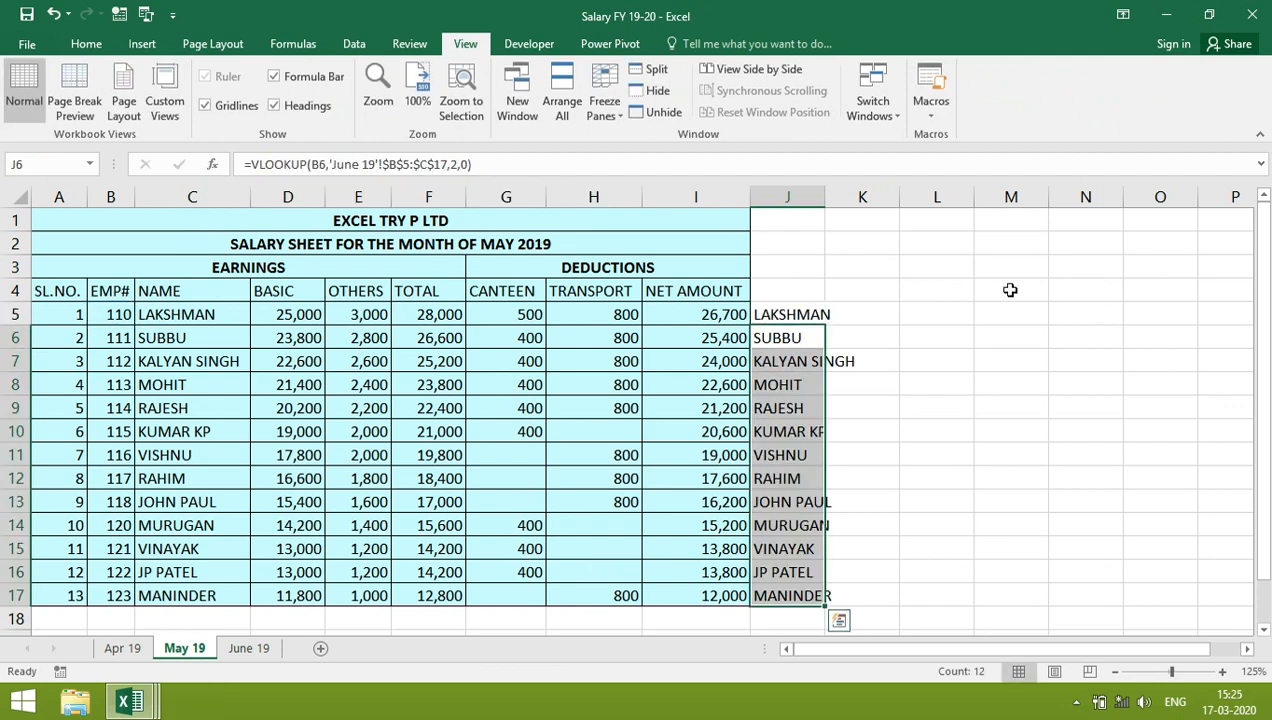
- Copy the first net amount, I5 on the June 19 sheet, and paste it as a link into G4 of the consolidated sheet
{"action": "left_click", "coordinate": [257, 646]}
{"action": "left_click", "coordinate": [148, 611]}
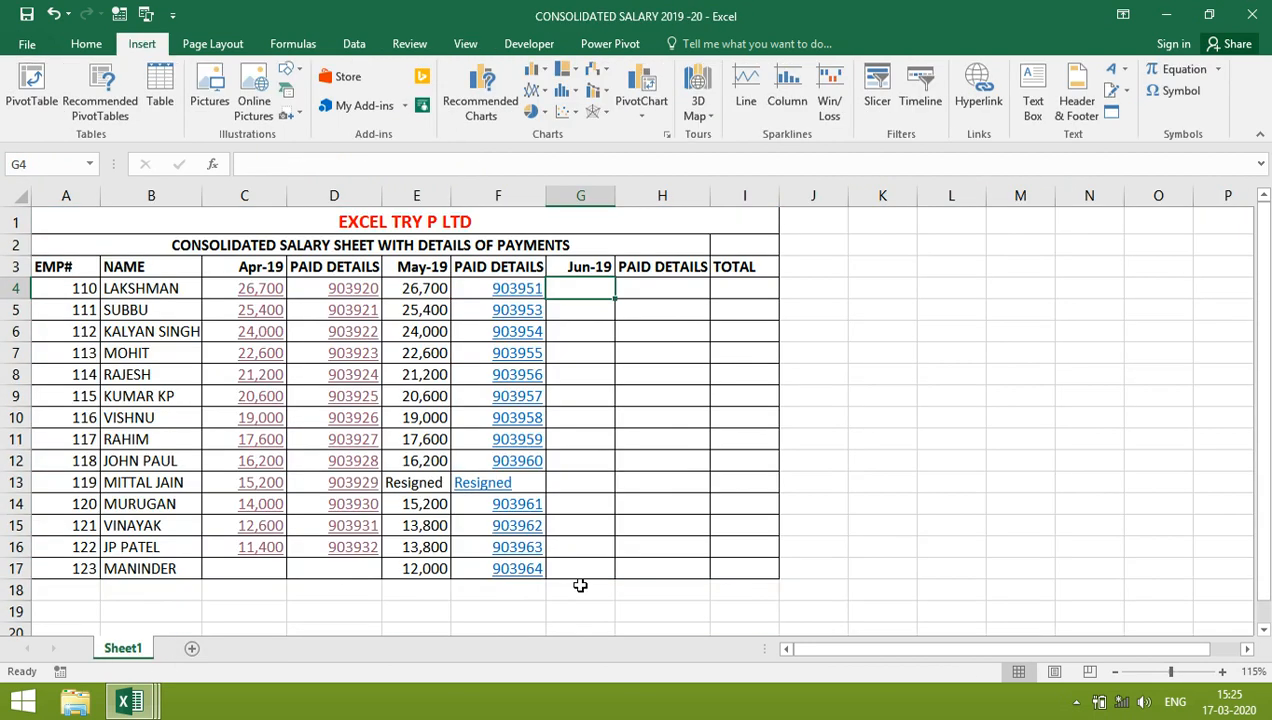
{"action": "mouse_move", "coordinate": [130, 700]}
{"action": "left_click", "coordinate": [162, 601]}
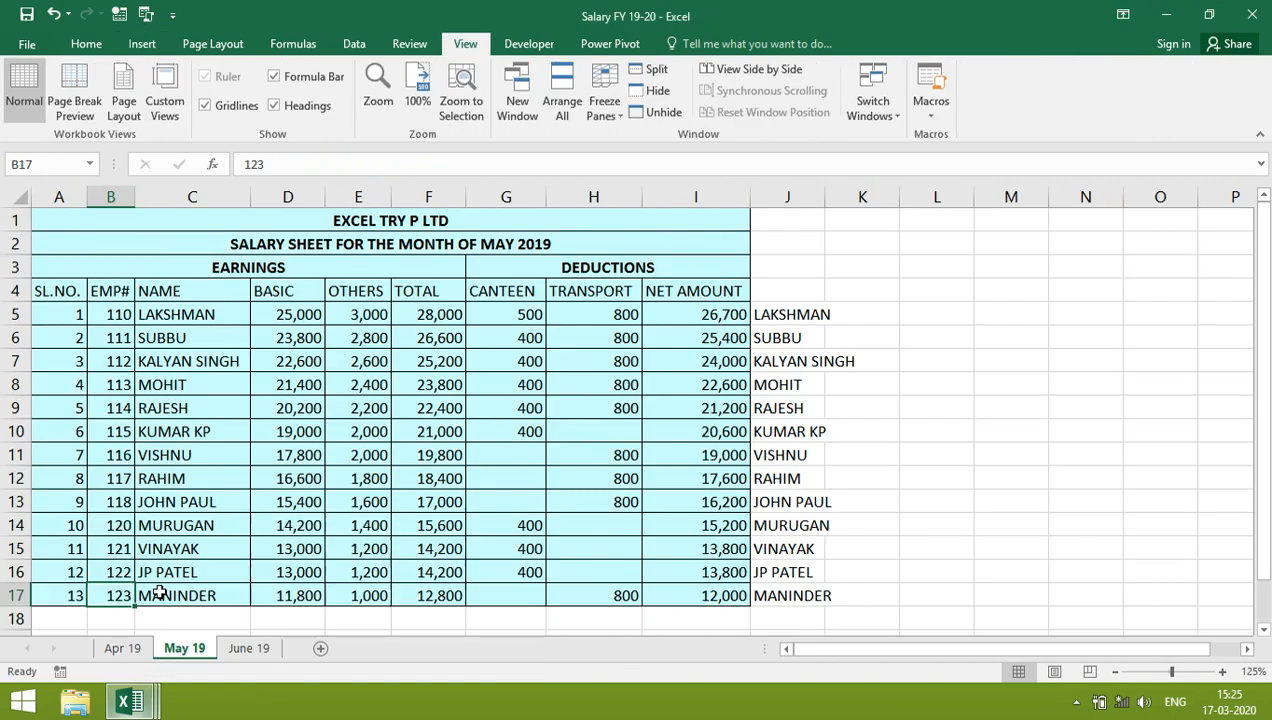
{"action": "left_click", "coordinate": [252, 648]}
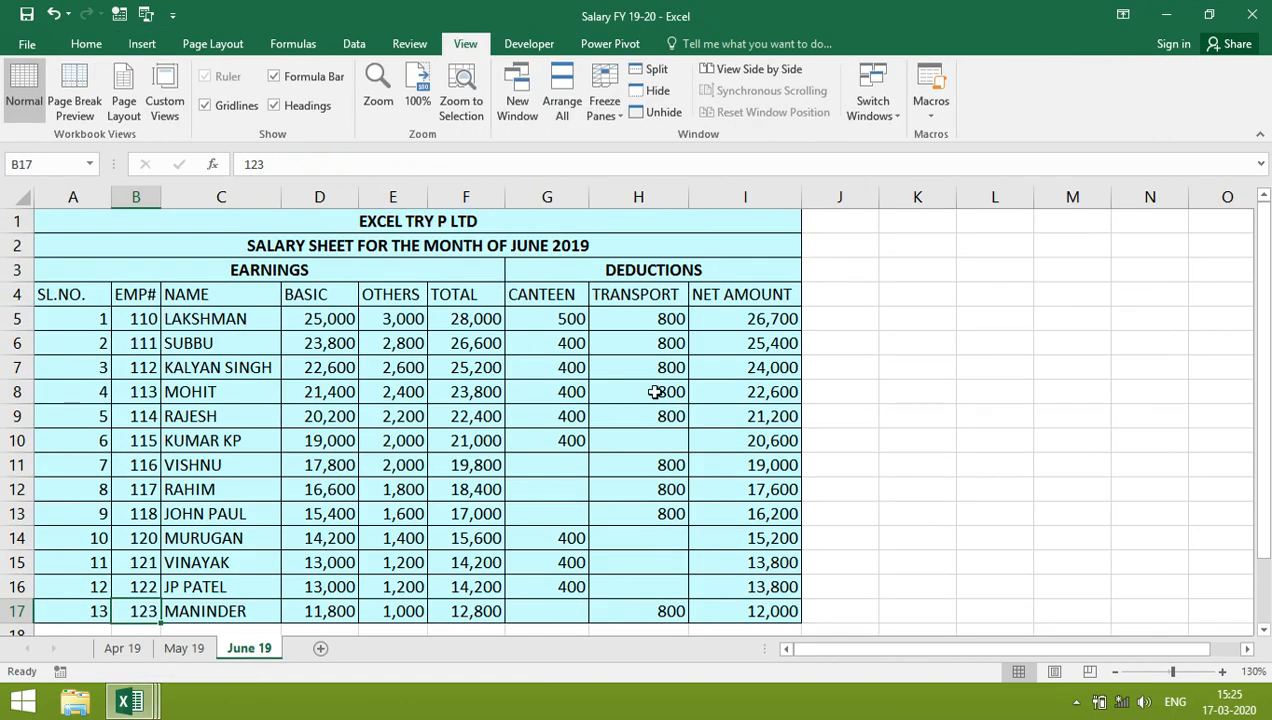
{"action": "left_click", "coordinate": [779, 320]}
{"action": "key", "text": "ctrl+c"}
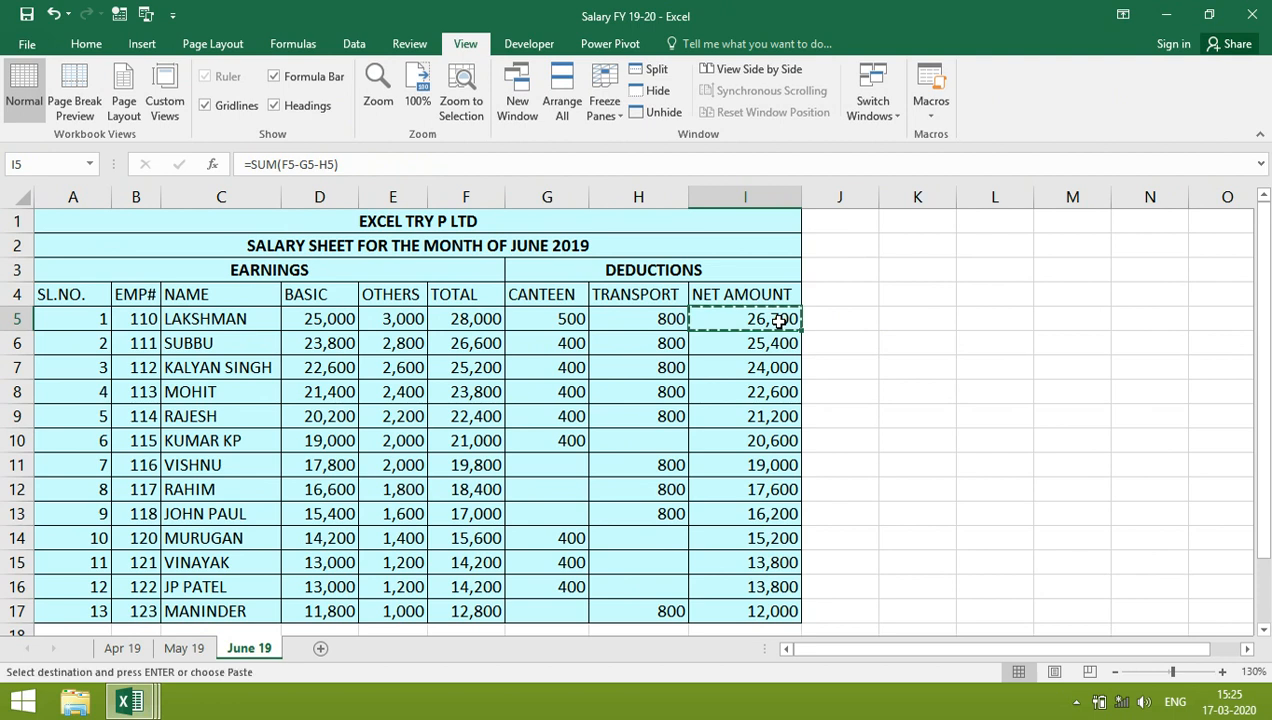
{"action": "left_click", "coordinate": [130, 703]}
{"action": "left_click", "coordinate": [86, 44]}
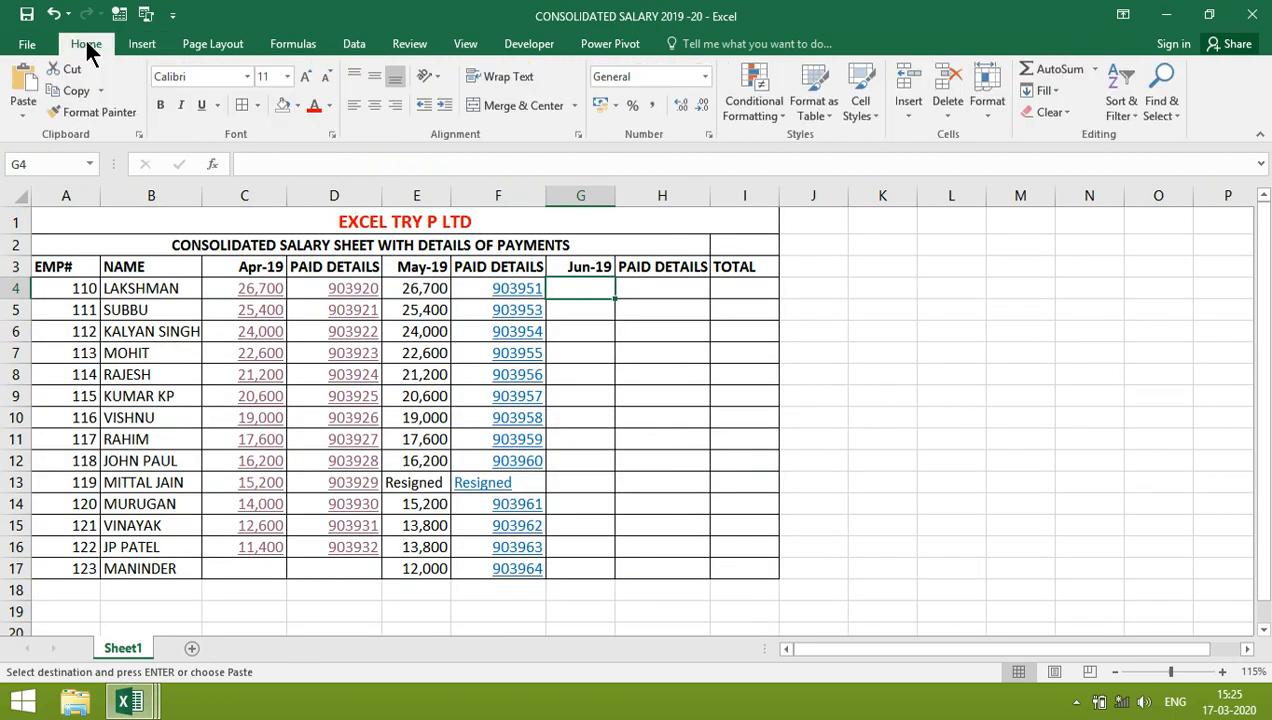
{"action": "left_click", "coordinate": [25, 118]}
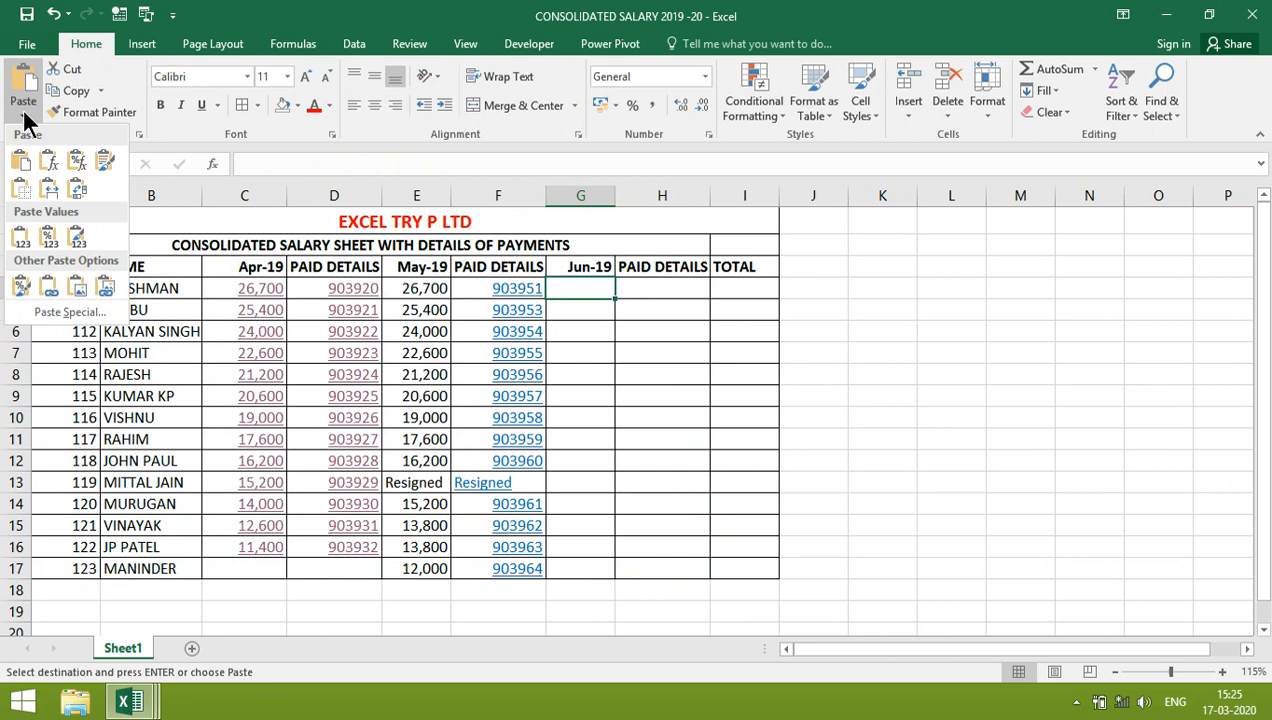
{"action": "left_click", "coordinate": [62, 312]}
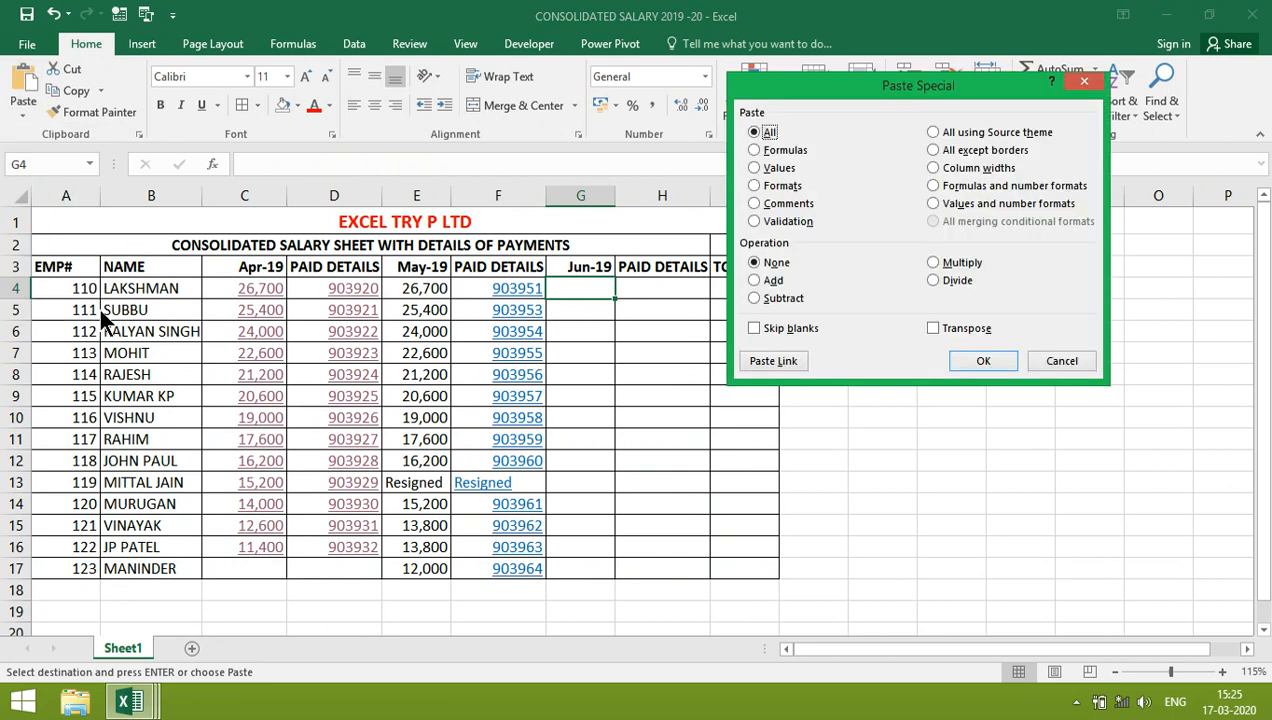
{"action": "left_click", "coordinate": [772, 363]}
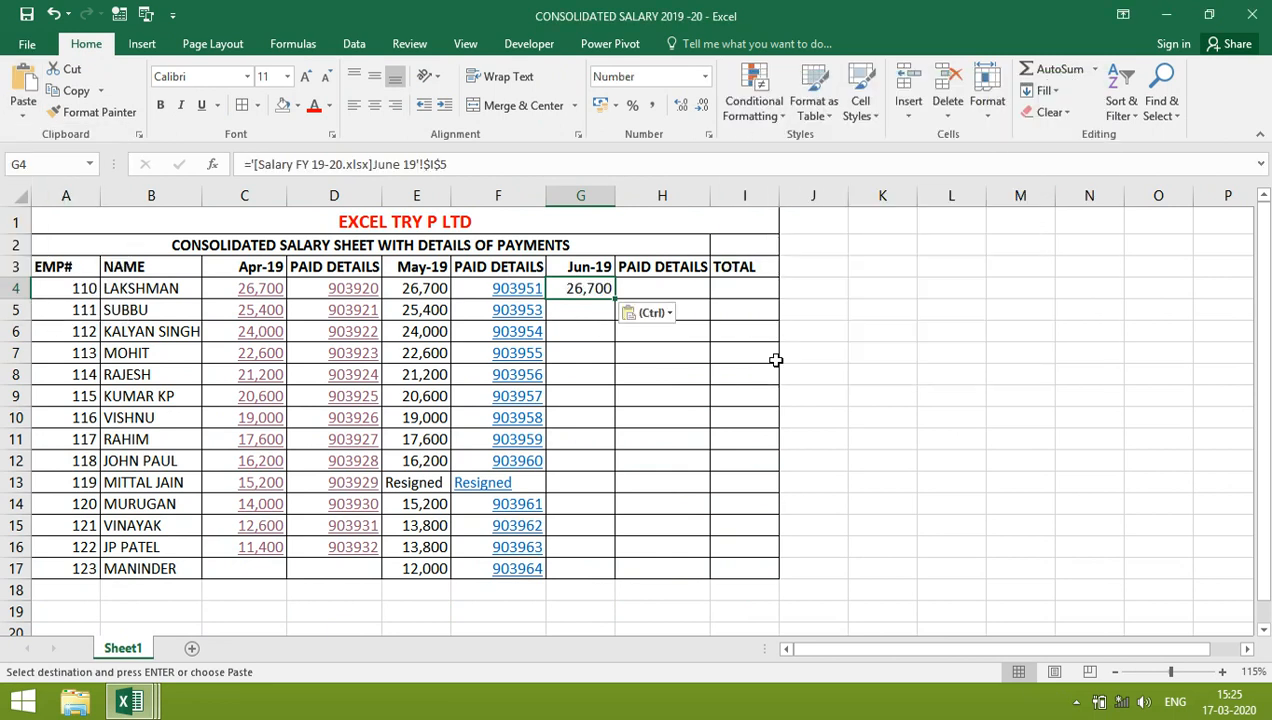
- Change the absolute reference in G4 to the relative I5 and copy the formula down to G12
{"action": "left_click", "coordinate": [430, 164]}
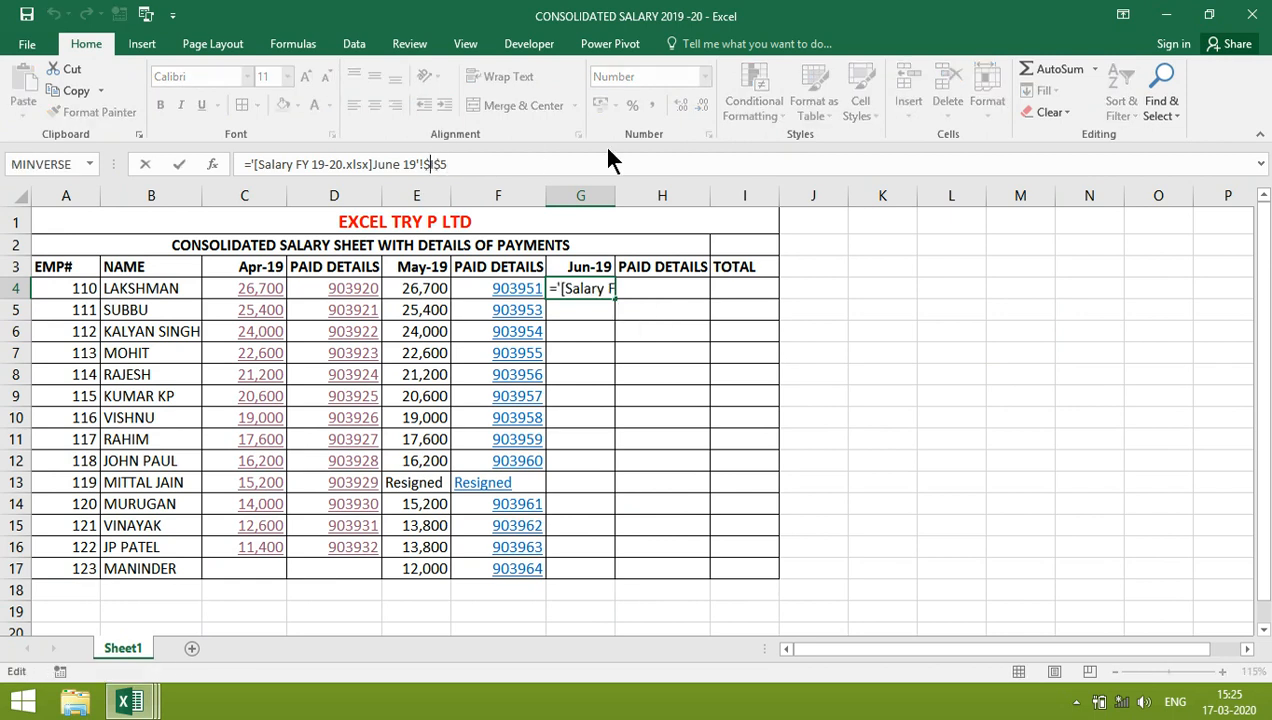
{"action": "key", "text": "Return"}
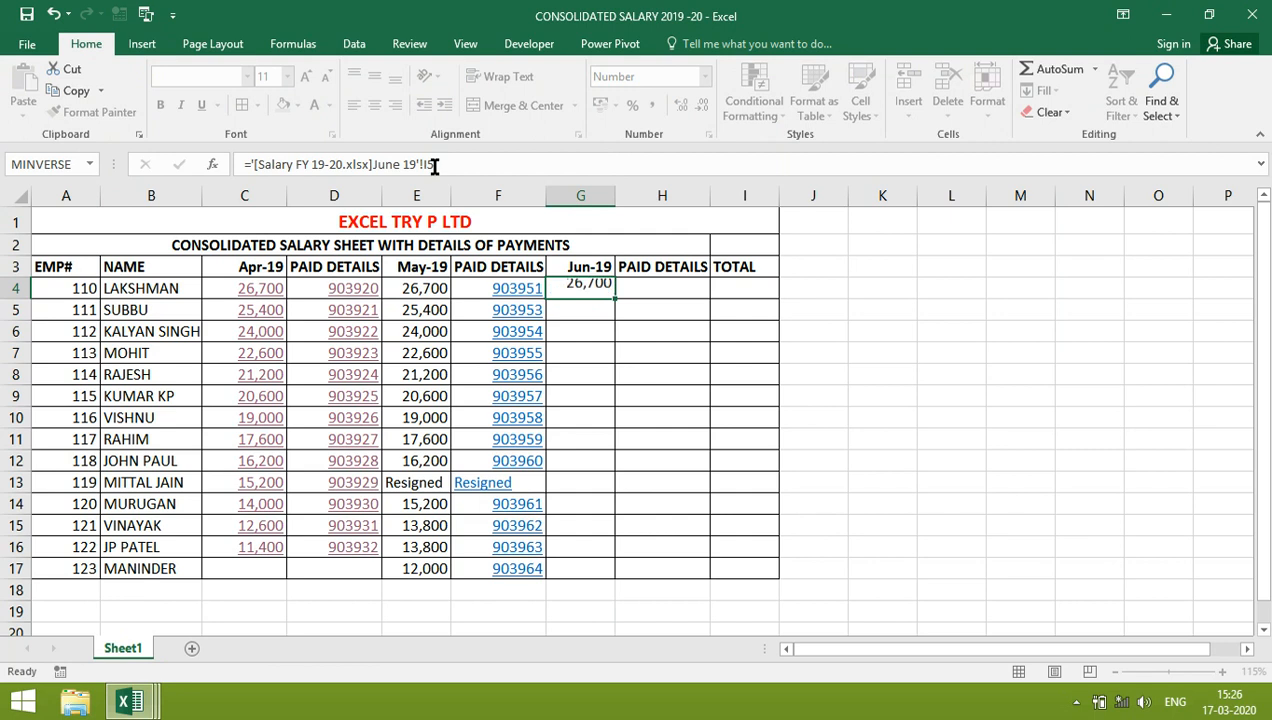
{"action": "key", "text": "Up"}
{"action": "key", "text": "ctrl+c"}
{"action": "key", "text": "shift+Down"}
{"action": "key", "text": "shift+Down"}
{"action": "key", "text": "shift+Down"}
{"action": "key", "text": "shift+Down"}
{"action": "key", "text": "shift+Down"}
{"action": "key", "text": "shift+Down"}
{"action": "key", "text": "shift+Down"}
{"action": "key", "text": "shift+Down"}
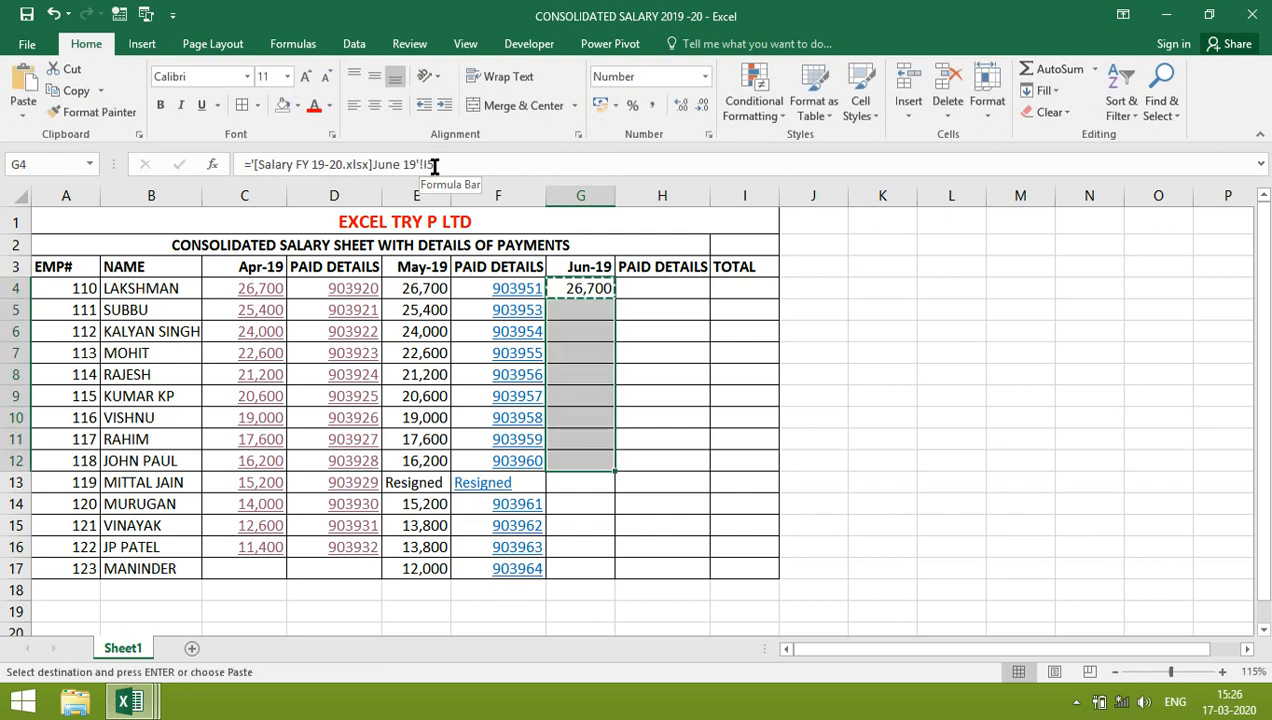
{"action": "key", "text": "Return"}
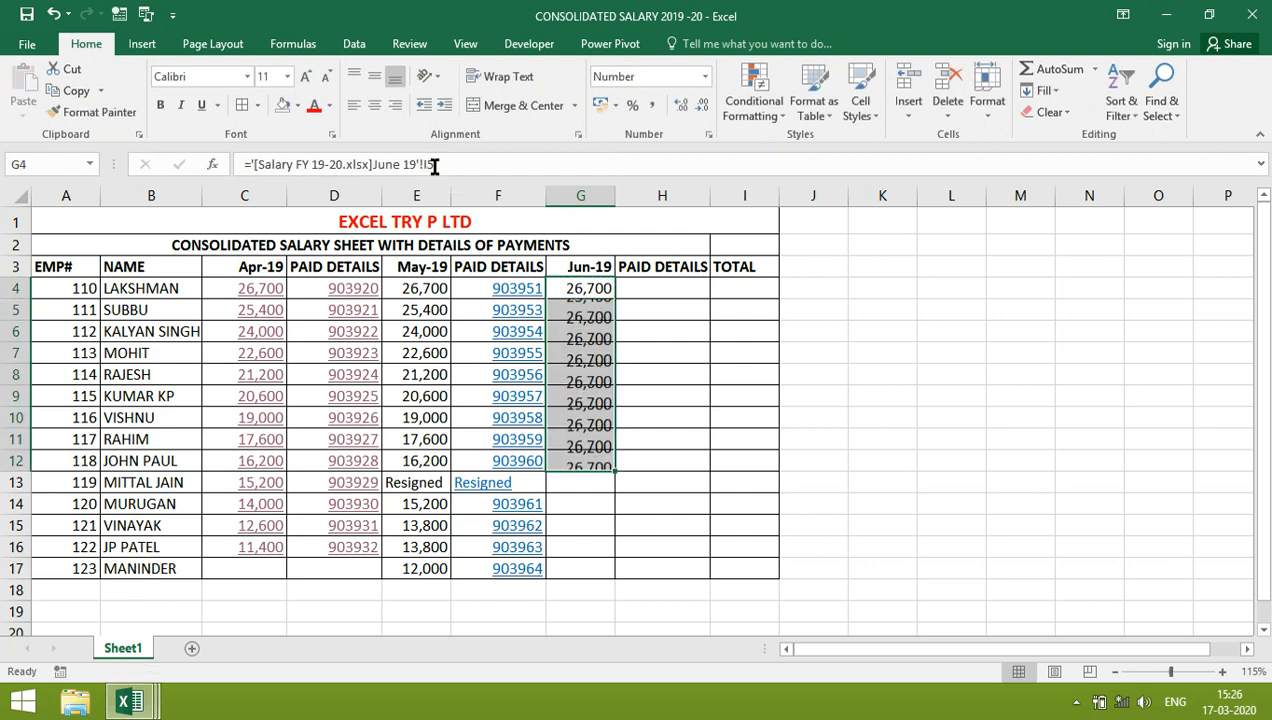
- Copy the linked June amount from G12 into G14 and change its reference to I14 of the June 19 sheet
{"action": "key", "text": "ctrl+Down"}
{"action": "key", "text": "ctrl+c"}
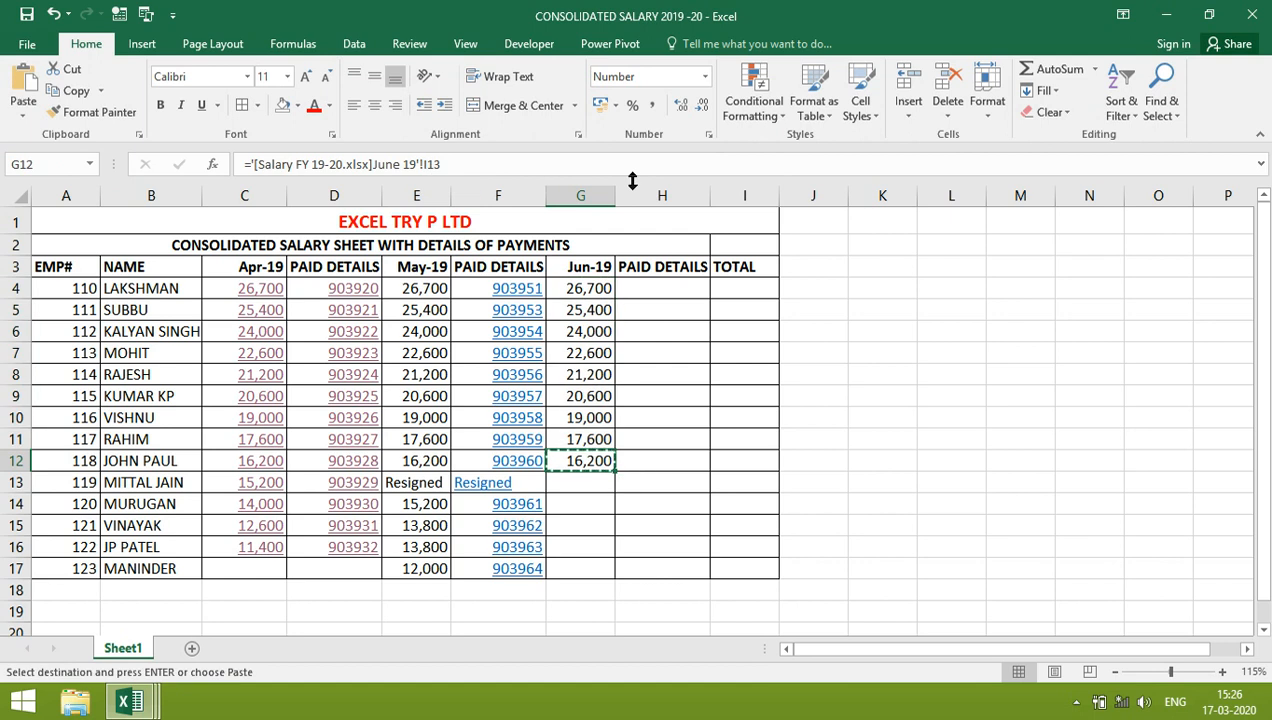
{"action": "key", "text": "Down"}
{"action": "key", "text": "Down"}
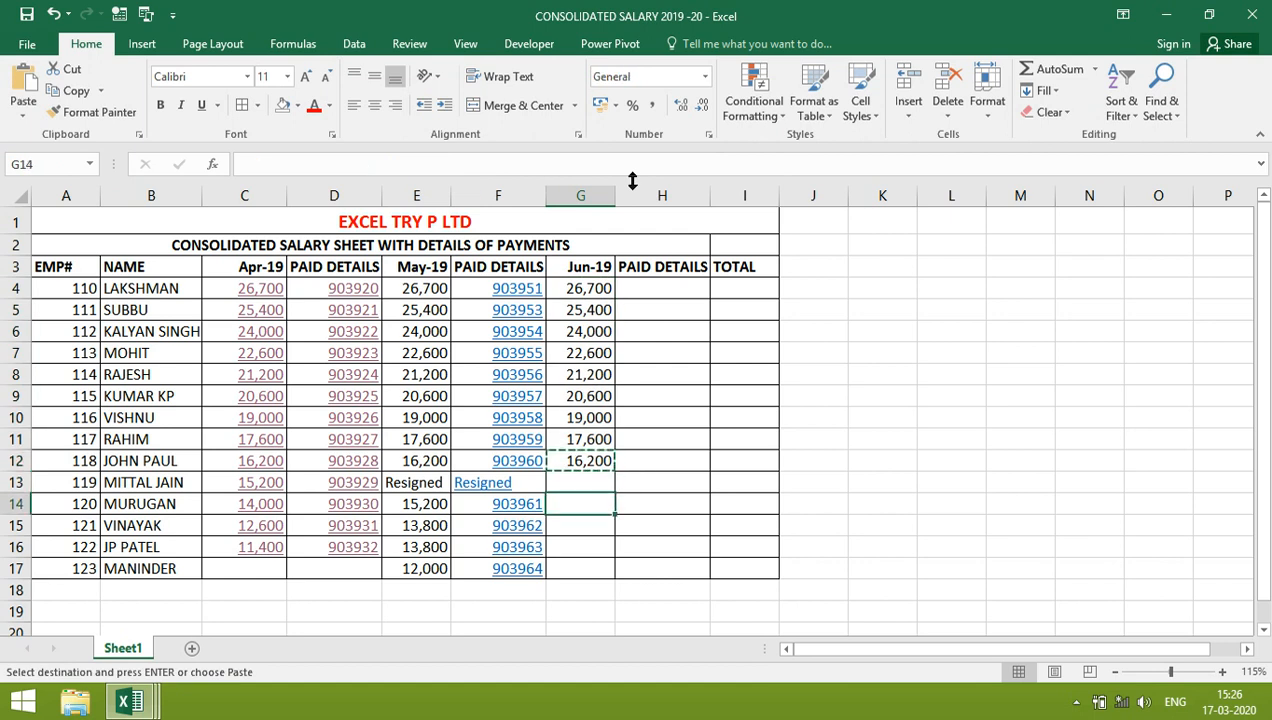
{"action": "key", "text": "Return"}
{"action": "left_click", "coordinate": [446, 164]}
{"action": "key", "text": "BackSpace"}
{"action": "type", "text": "4"}
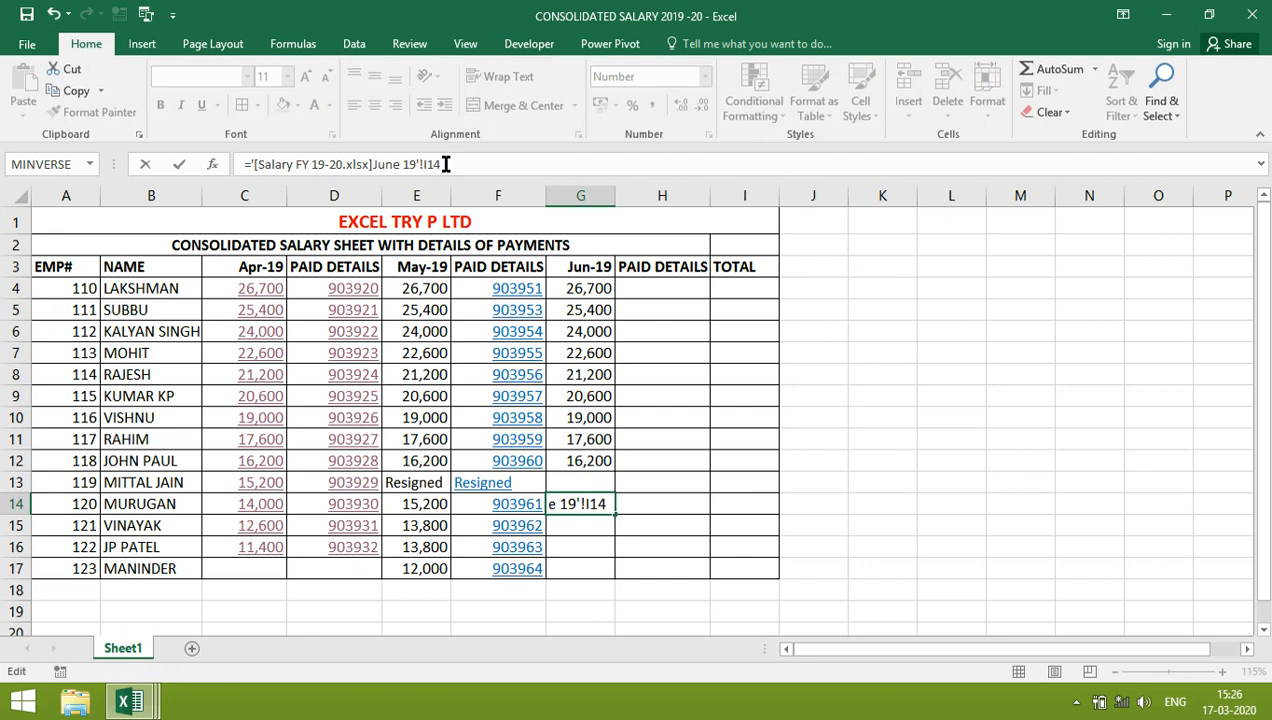
{"action": "key", "text": "ctrl+Return"}
- Copy the linked June amount formula from G14 down to G15:G17
{"action": "key", "text": "ctrl+c"}
{"action": "key", "text": "Down"}
{"action": "key", "text": "shift+Down"}
{"action": "key", "text": "shift+Down"}
{"action": "key", "text": "Return"}
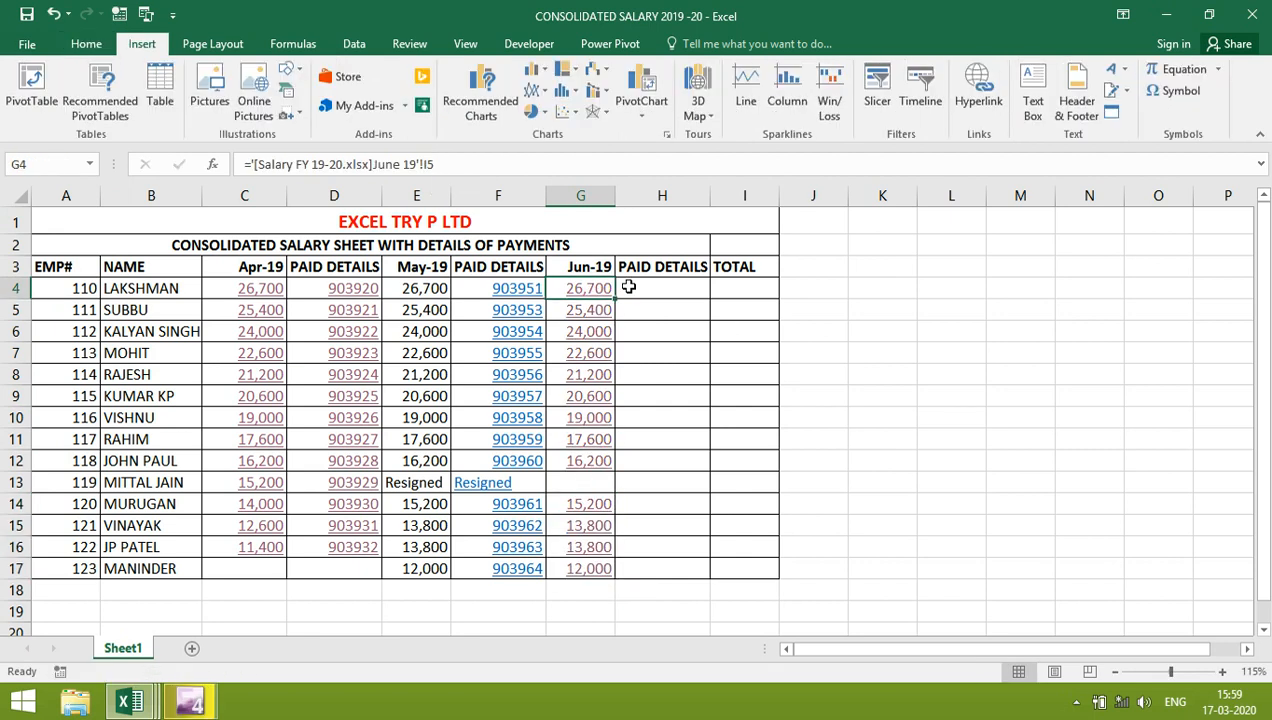
- Hyperlink the June net amounts in G4:G17 to the Salary FY 19-20 workbook and test the link in G7
{"action": "key", "text": "shift+Down"}
{"action": "key", "text": "shift+Down"}
{"action": "key", "text": "shift+Down"}
{"action": "key", "text": "shift+Down"}
{"action": "key", "text": "shift+Down"}
{"action": "key", "text": "shift+Down"}
{"action": "key", "text": "shift+Down"}
{"action": "key", "text": "shift+Down"}
{"action": "key", "text": "shift+Down"}
{"action": "key", "text": "shift+Down"}
{"action": "key", "text": "shift+Down"}
{"action": "key", "text": "shift+Down"}
{"action": "key", "text": "shift+Down"}
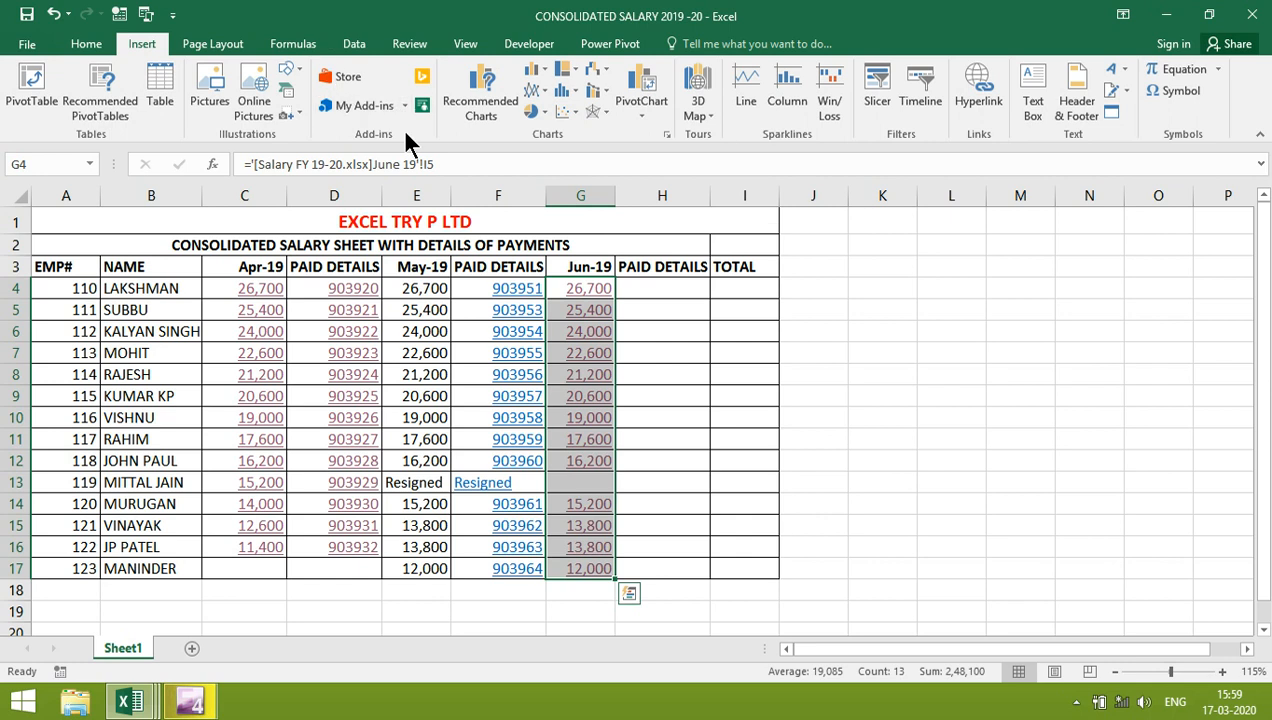
{"action": "left_click", "coordinate": [987, 110]}
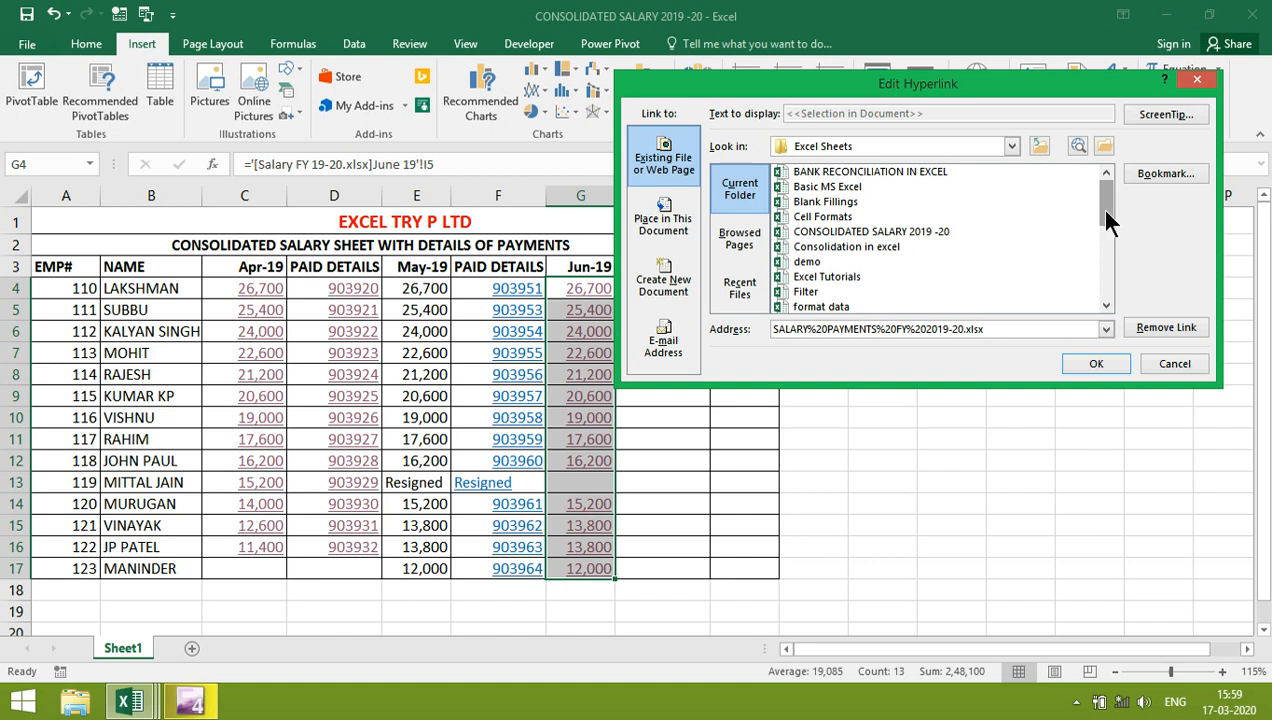
{"action": "left_click_drag", "start_coordinate": [1107, 222], "coordinate": [1107, 266]}
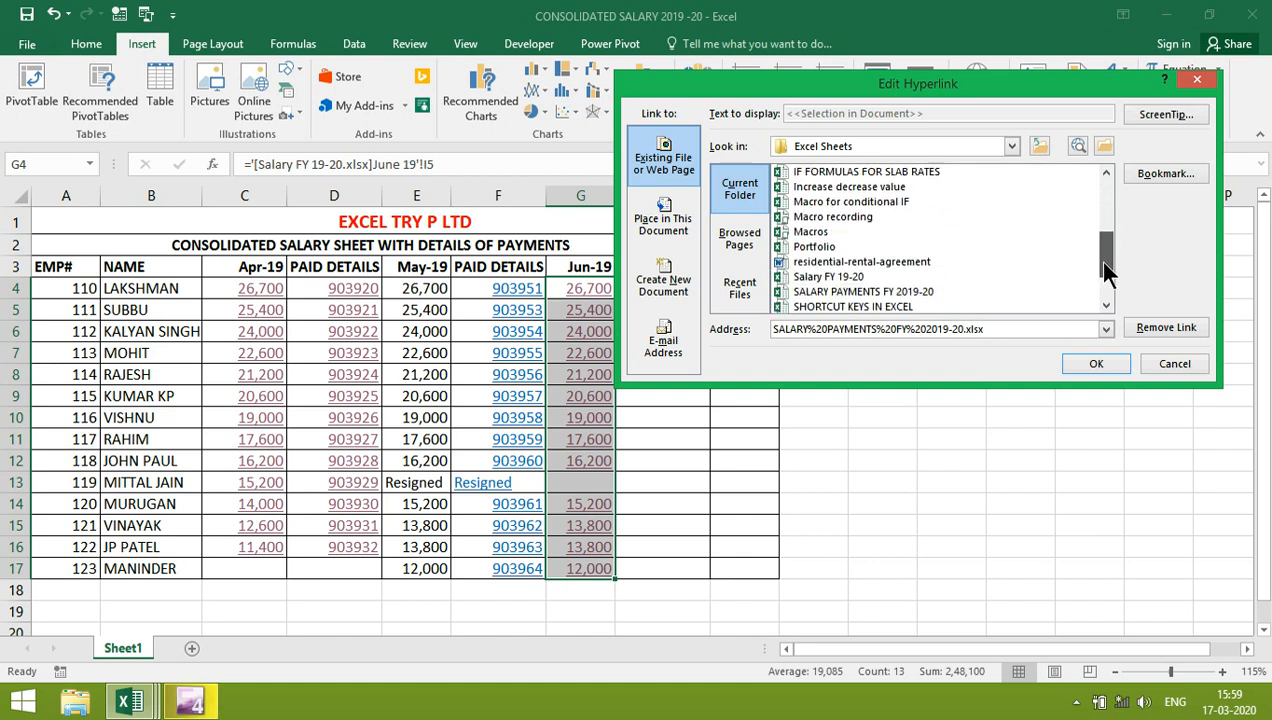
{"action": "left_click", "coordinate": [828, 279]}
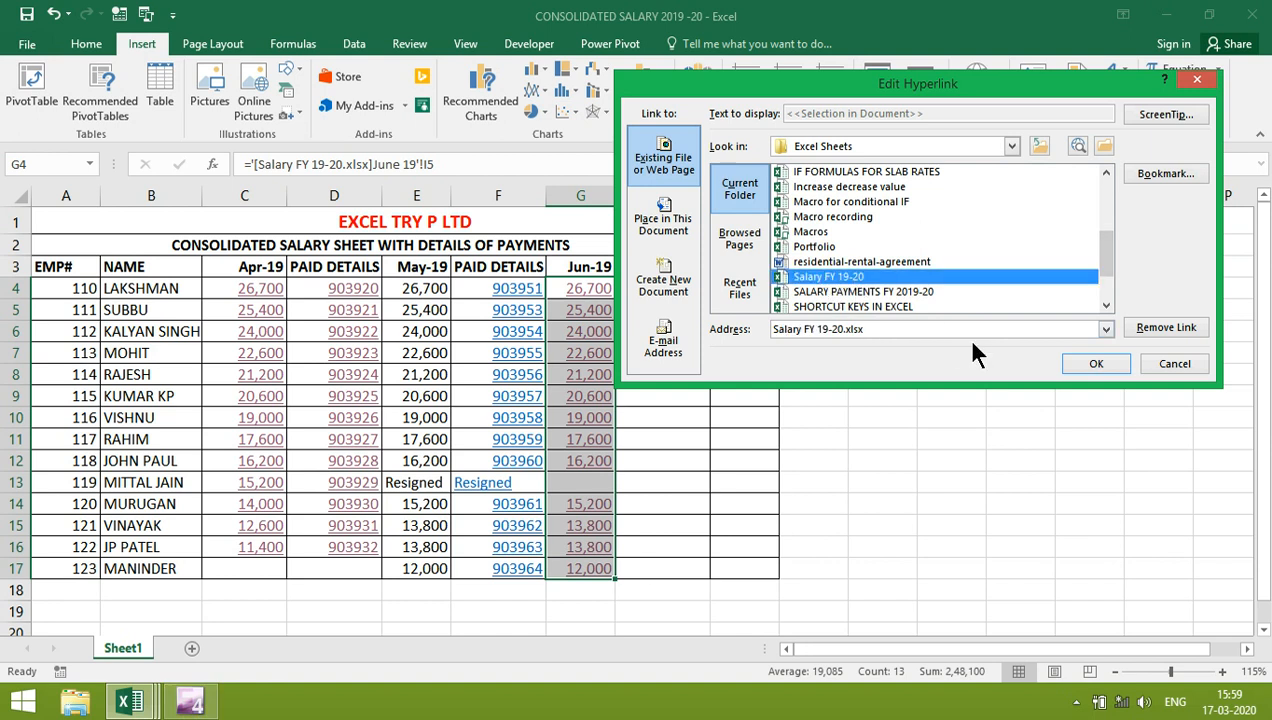
{"action": "key", "text": "Return"}
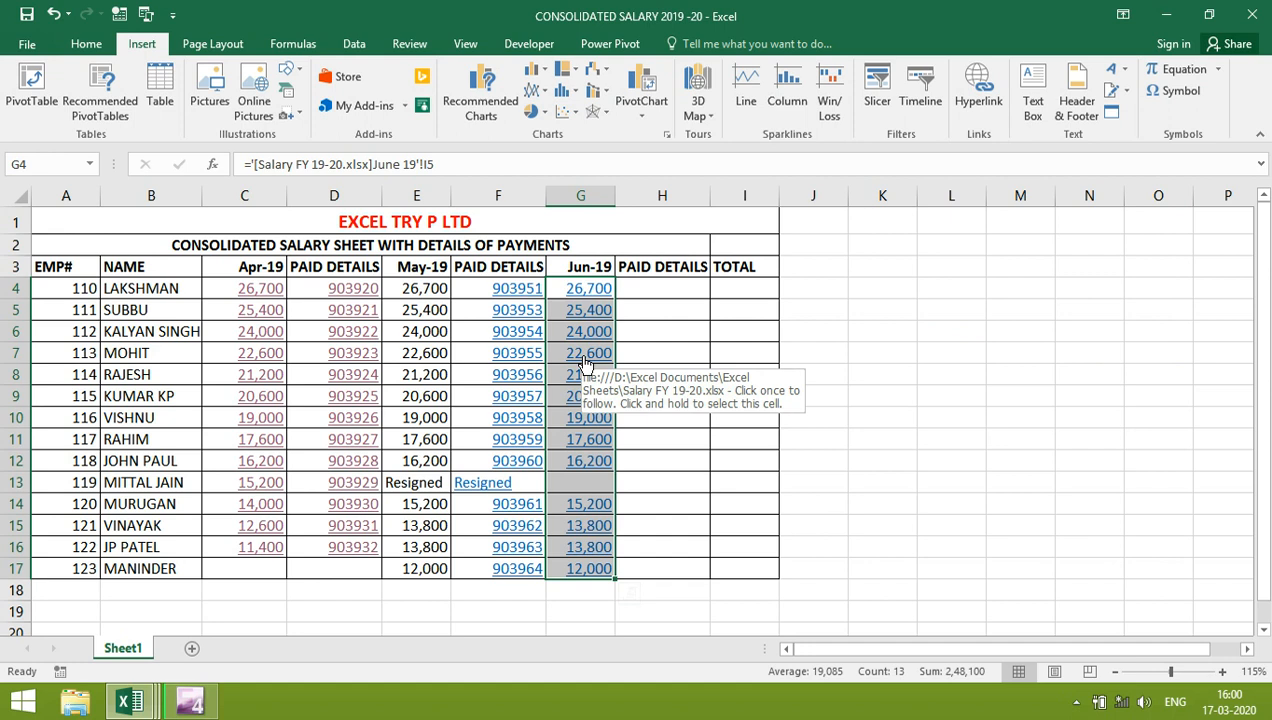
{"action": "left_click", "coordinate": [585, 362]}
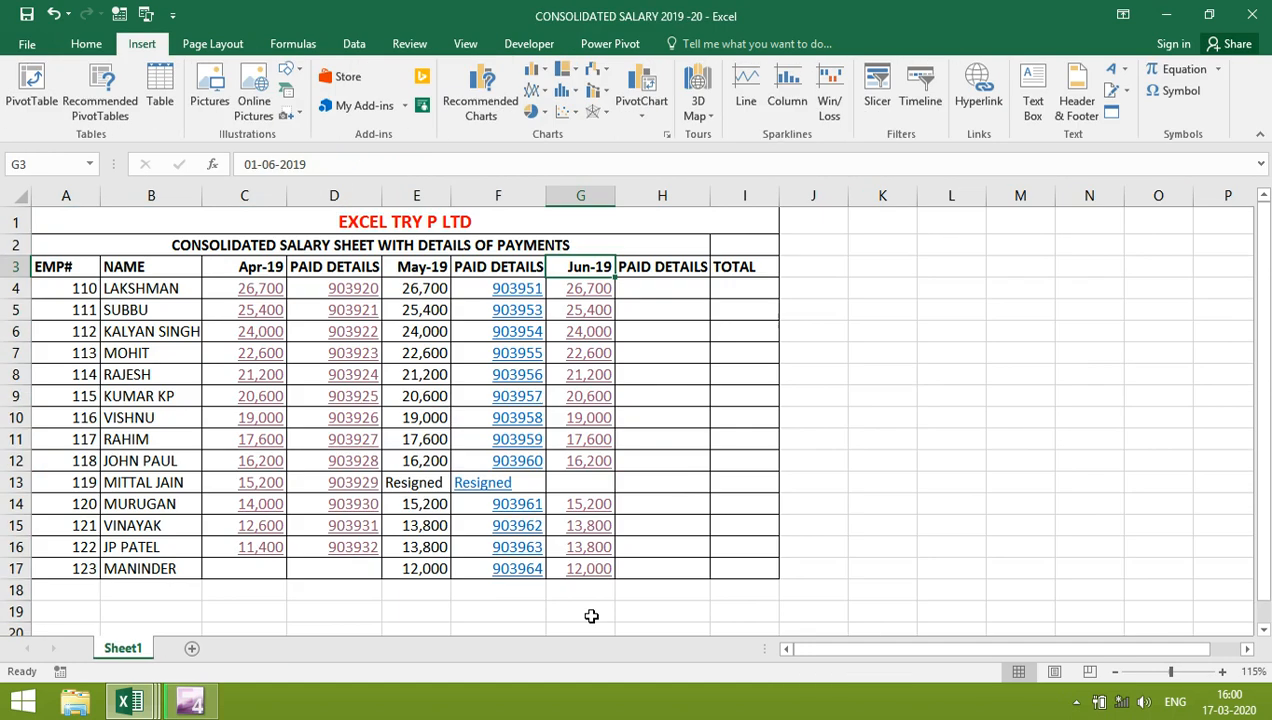
- Copy the first cheque number, A5 on the JUN sheet of SALARY PAYMENTS FY 2019-20, and paste it as a link into H4 of the consolidated sheet
{"action": "key", "text": "Down"}
{"action": "key", "text": "ctrl+Tab"}
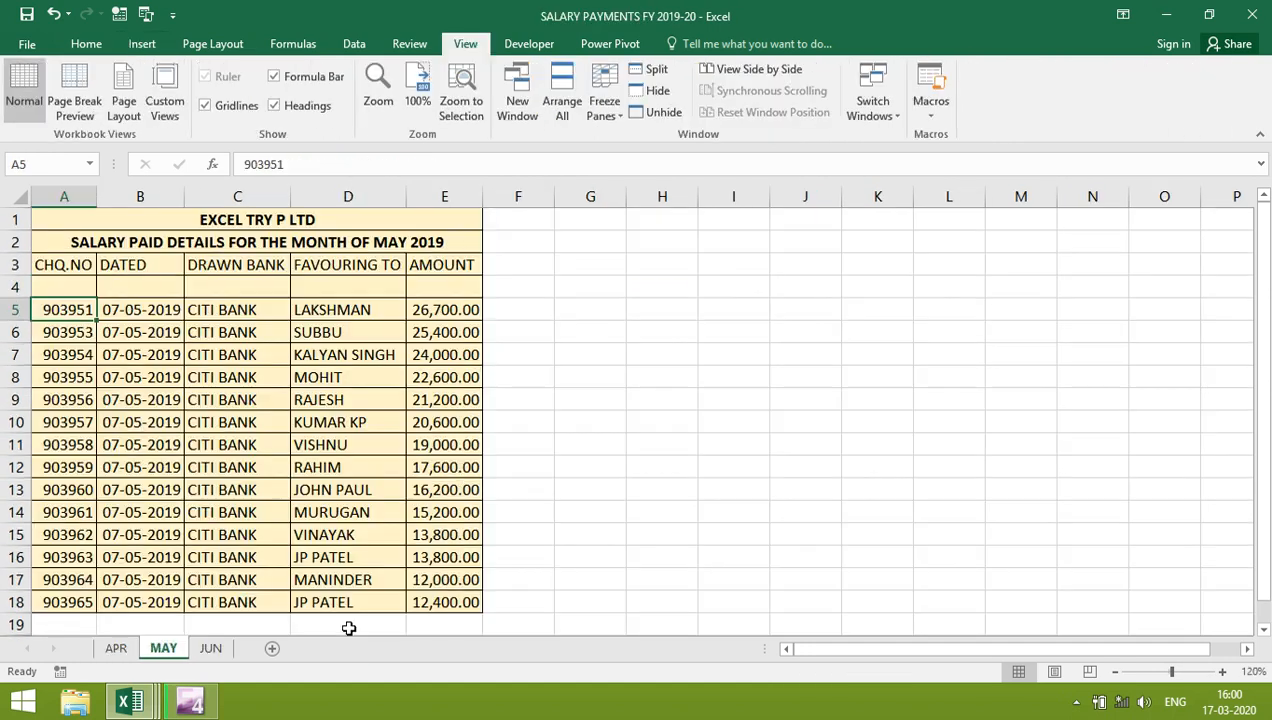
{"action": "left_click", "coordinate": [224, 649]}
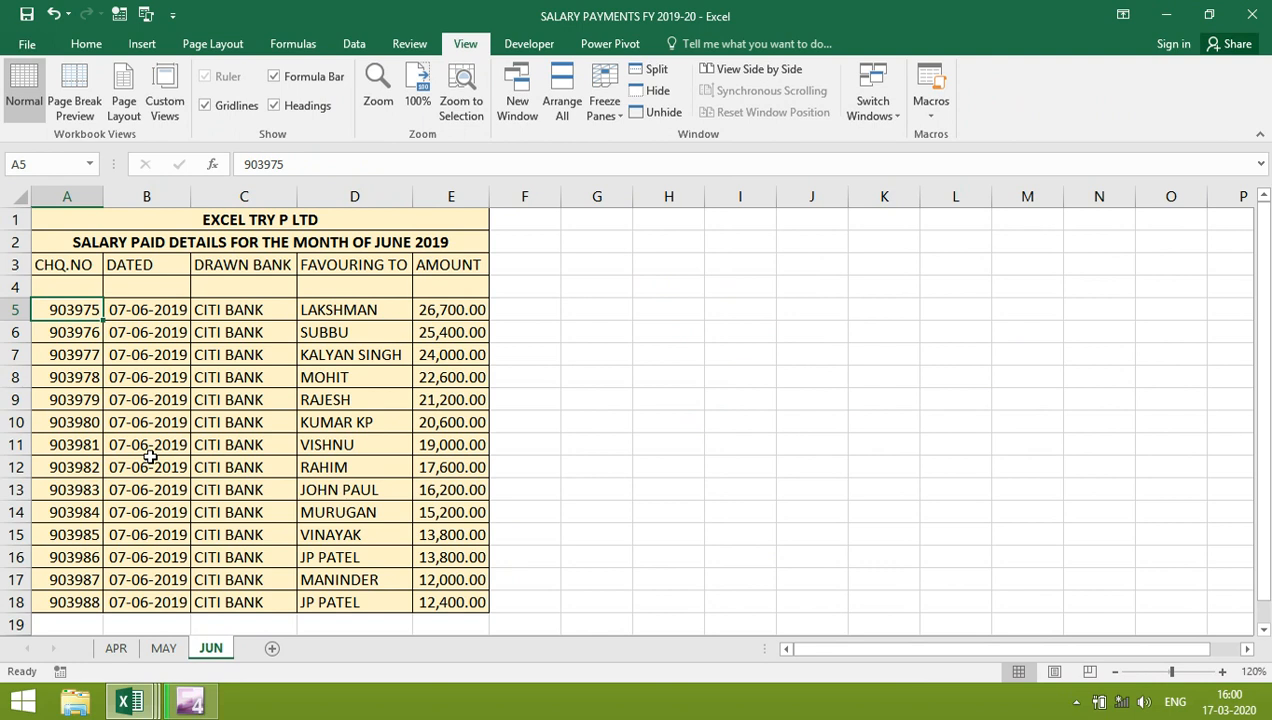
{"action": "key", "text": "ctrl+c"}
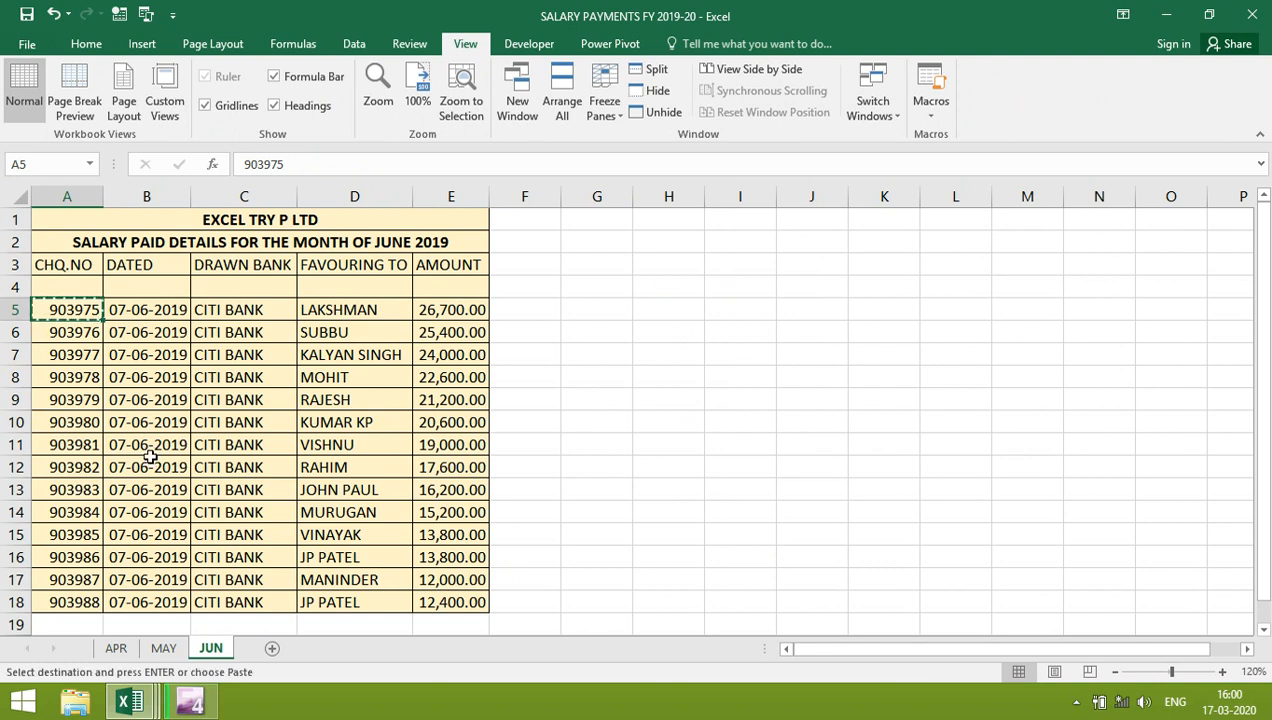
{"action": "key", "text": "ctrl+Tab"}
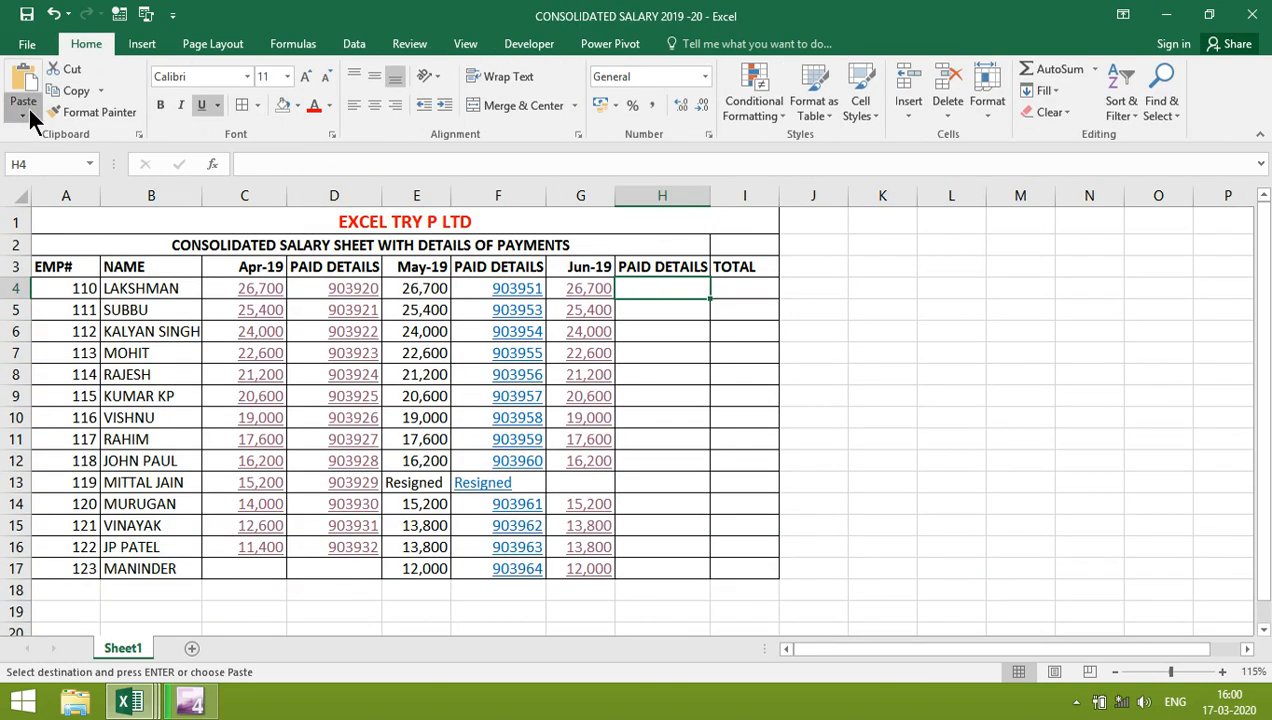
{"action": "left_click", "coordinate": [24, 115]}
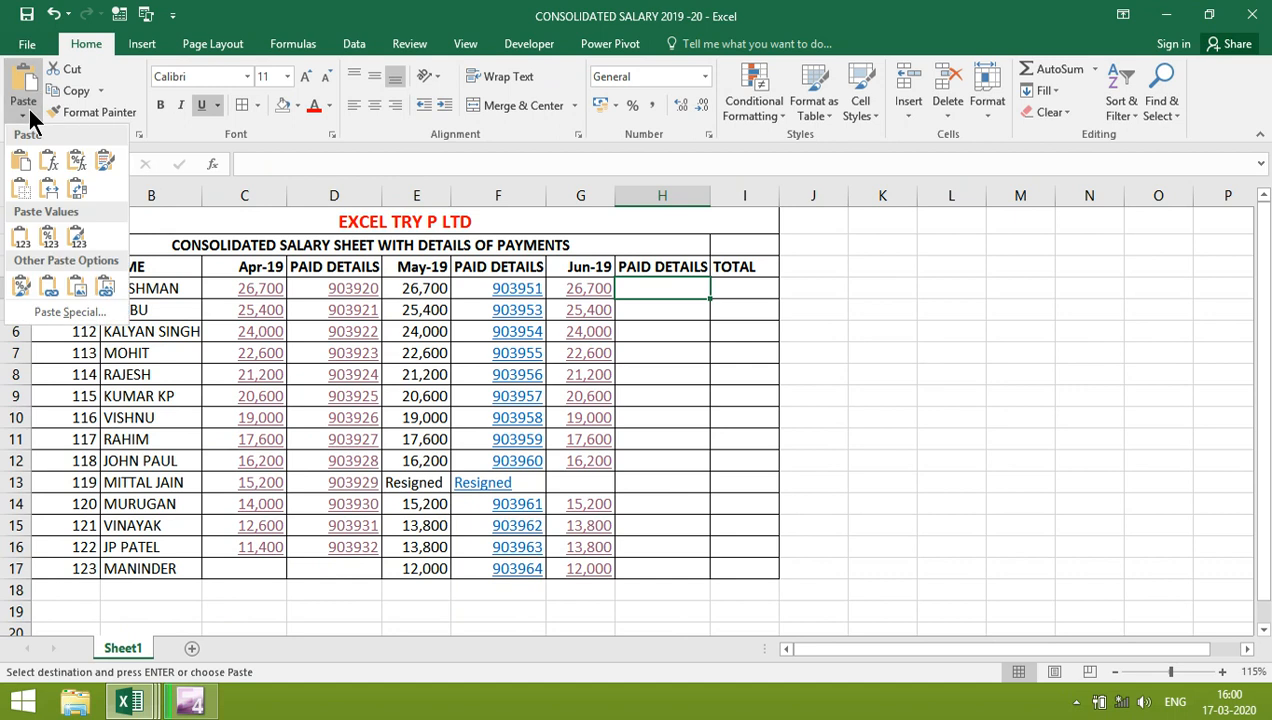
{"action": "left_click", "coordinate": [46, 310]}
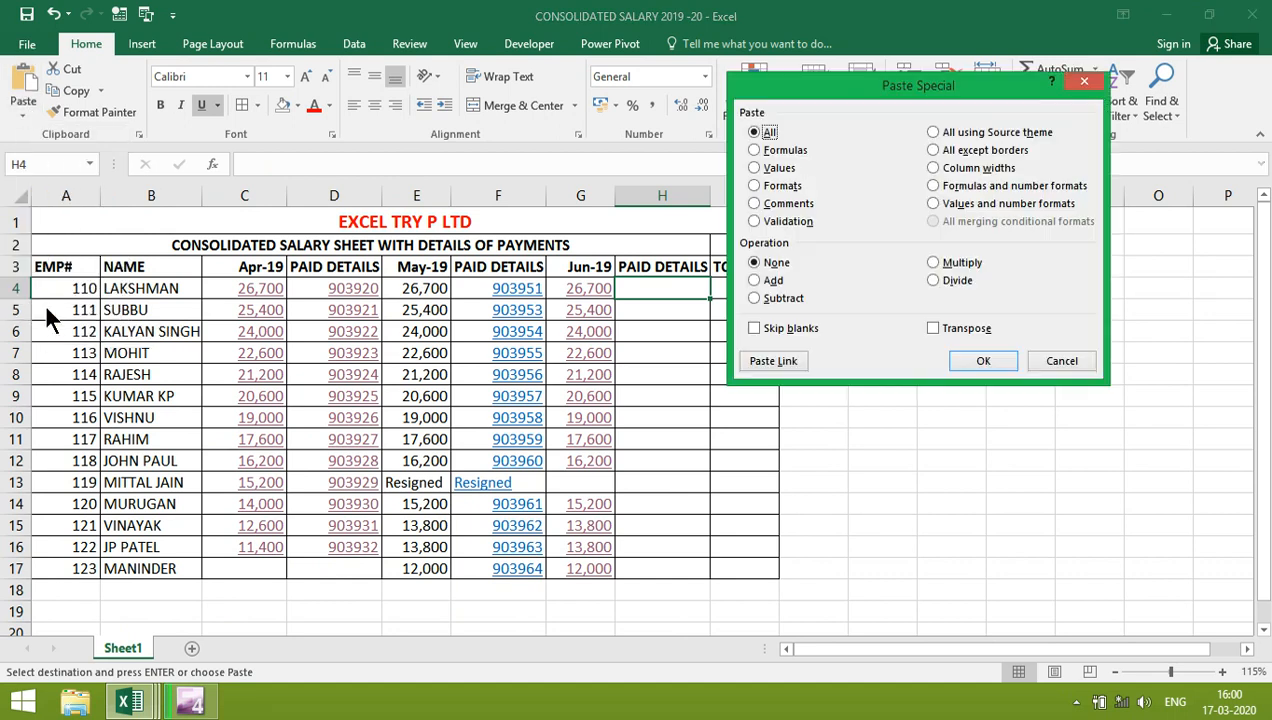
{"action": "left_click", "coordinate": [762, 364]}
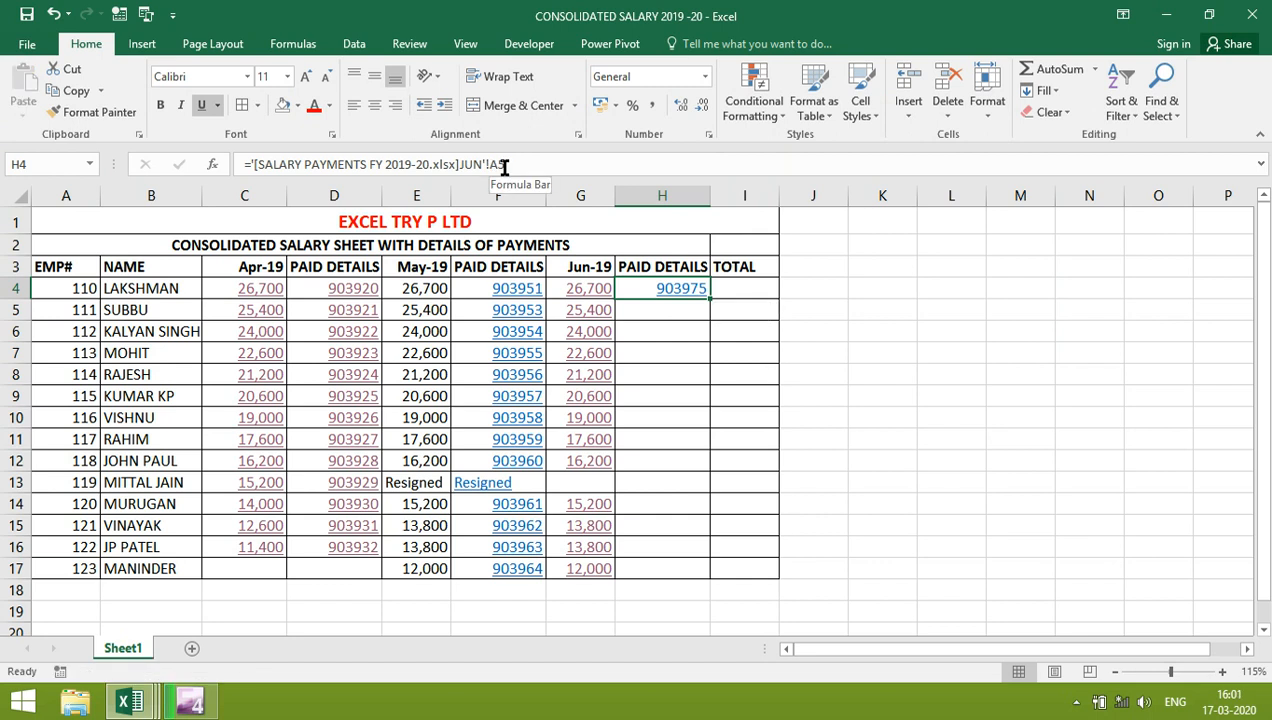
- Copy the relative cheque number formula in H4 down to H12, and copy H12 into H14
{"action": "key", "text": "ctrl+c"}
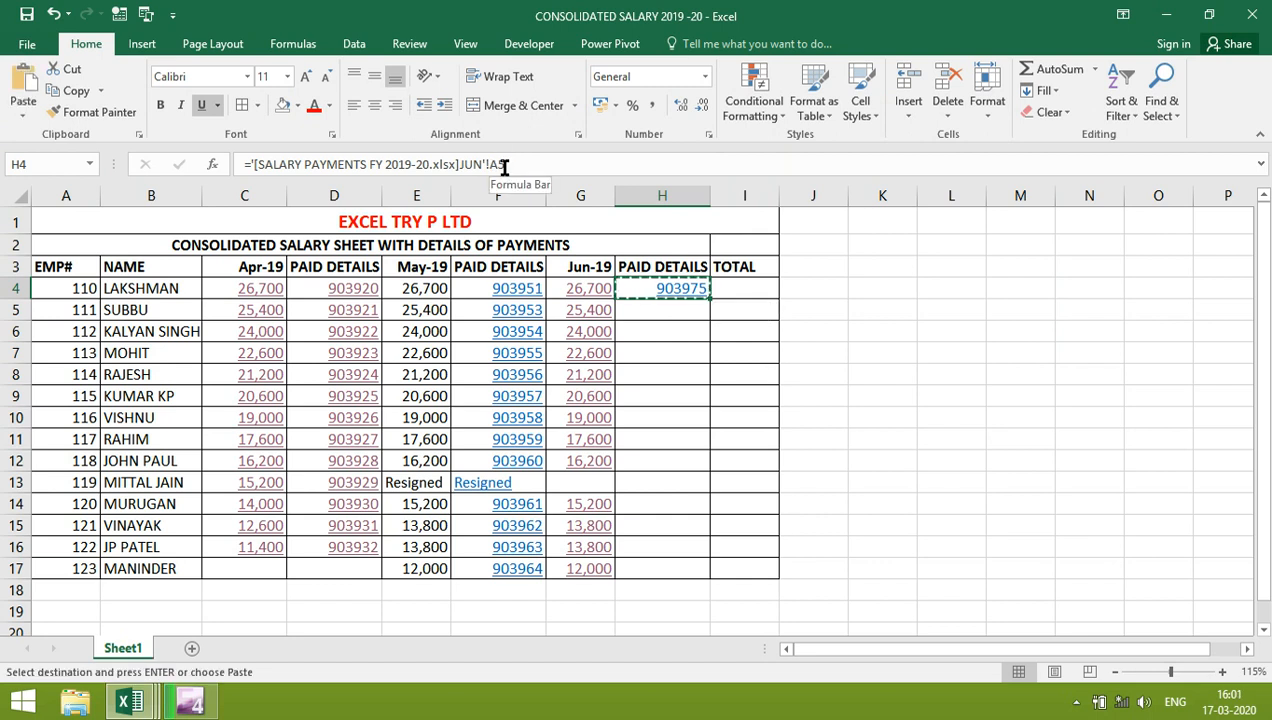
{"action": "key", "text": "Down"}
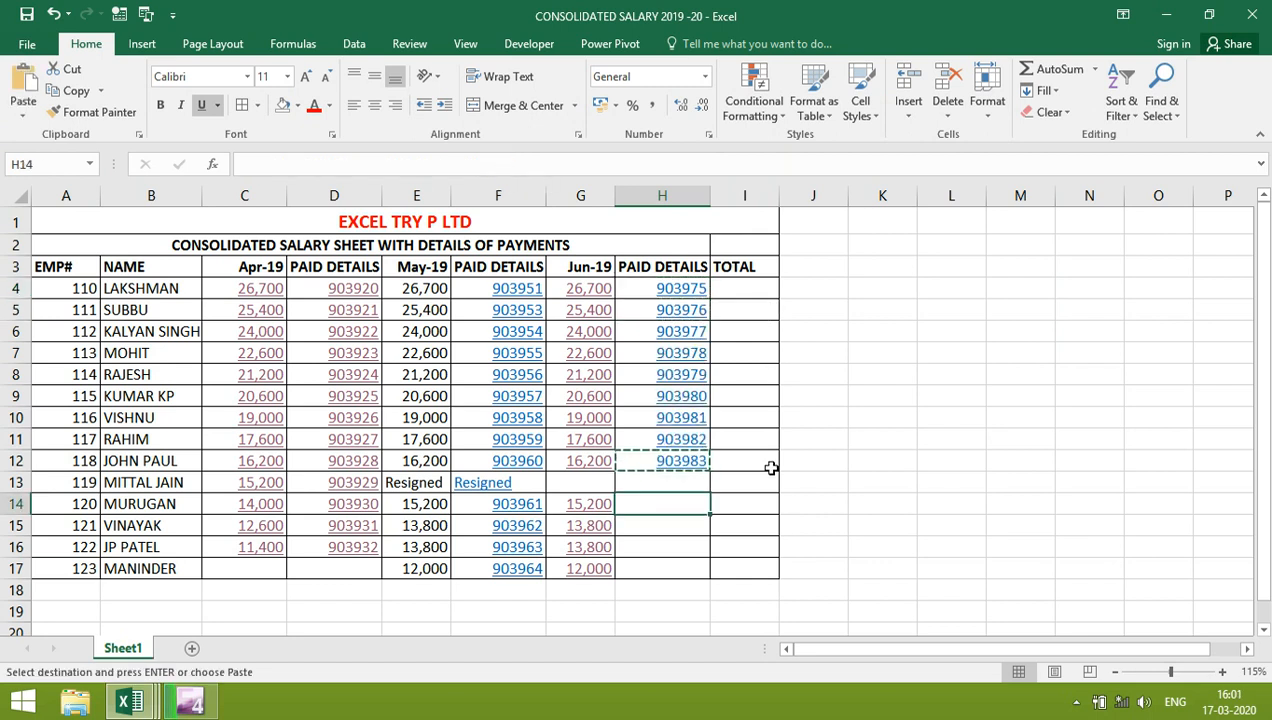
{"action": "key", "text": "Return"}
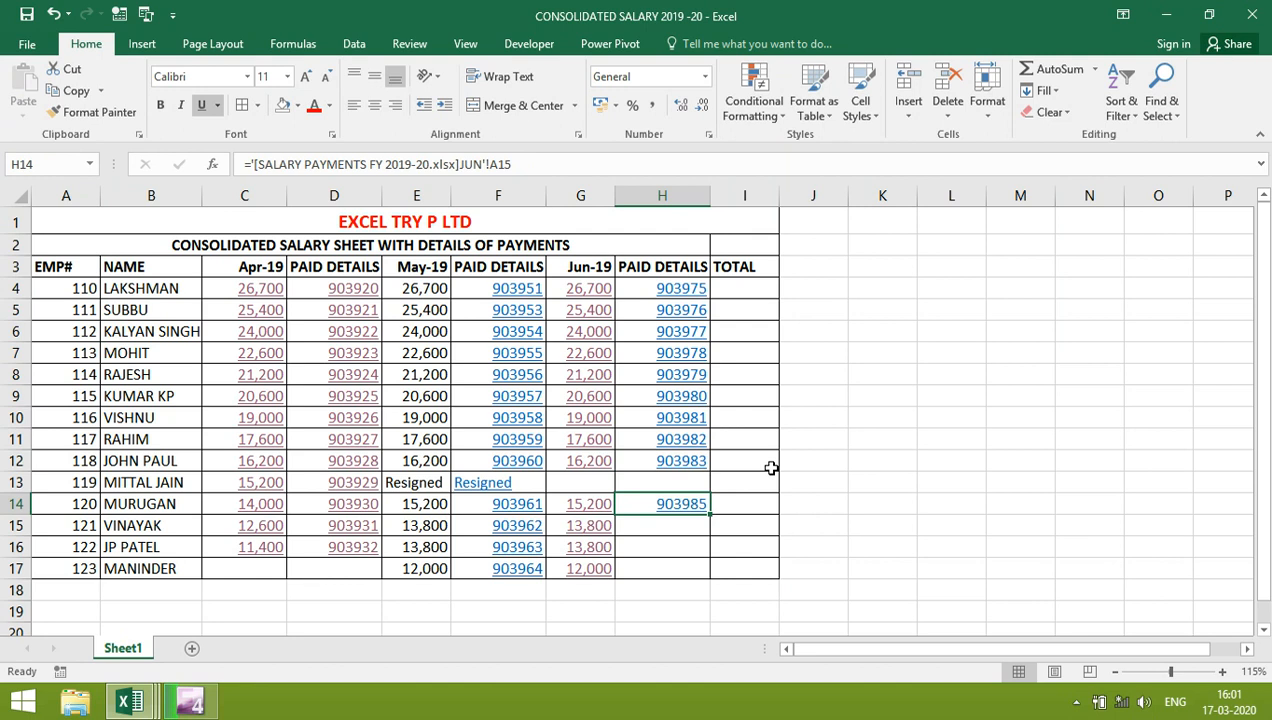
- Change the reference in H14 to A14 of the JUN sheet and copy the formula down to H17
{"action": "left_click", "coordinate": [514, 164]}
{"action": "key", "text": "BackSpace"}
{"action": "type", "text": "4"}
{"action": "key", "text": "ctrl+Return"}
{"action": "key", "text": "ctrl+c"}
{"action": "key", "text": "Down"}
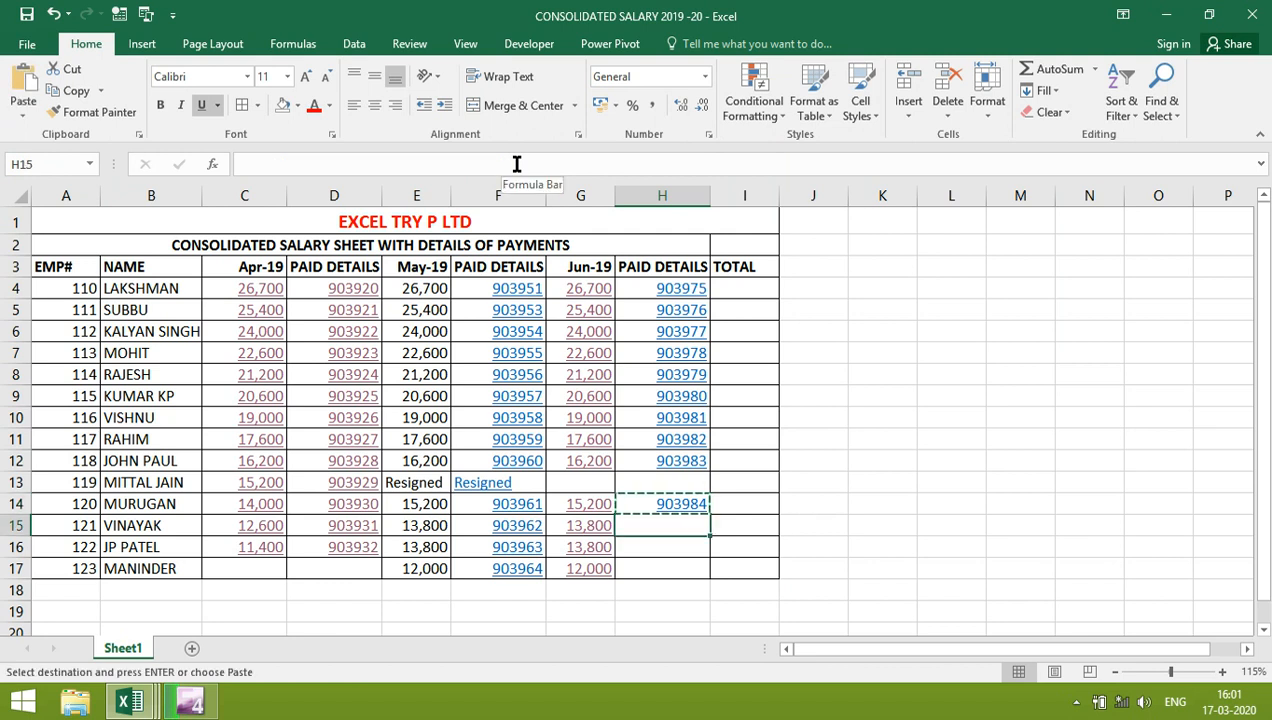
{"action": "key", "text": "shift+Down"}
{"action": "key", "text": "shift+Down"}
{"action": "key", "text": "Return"}
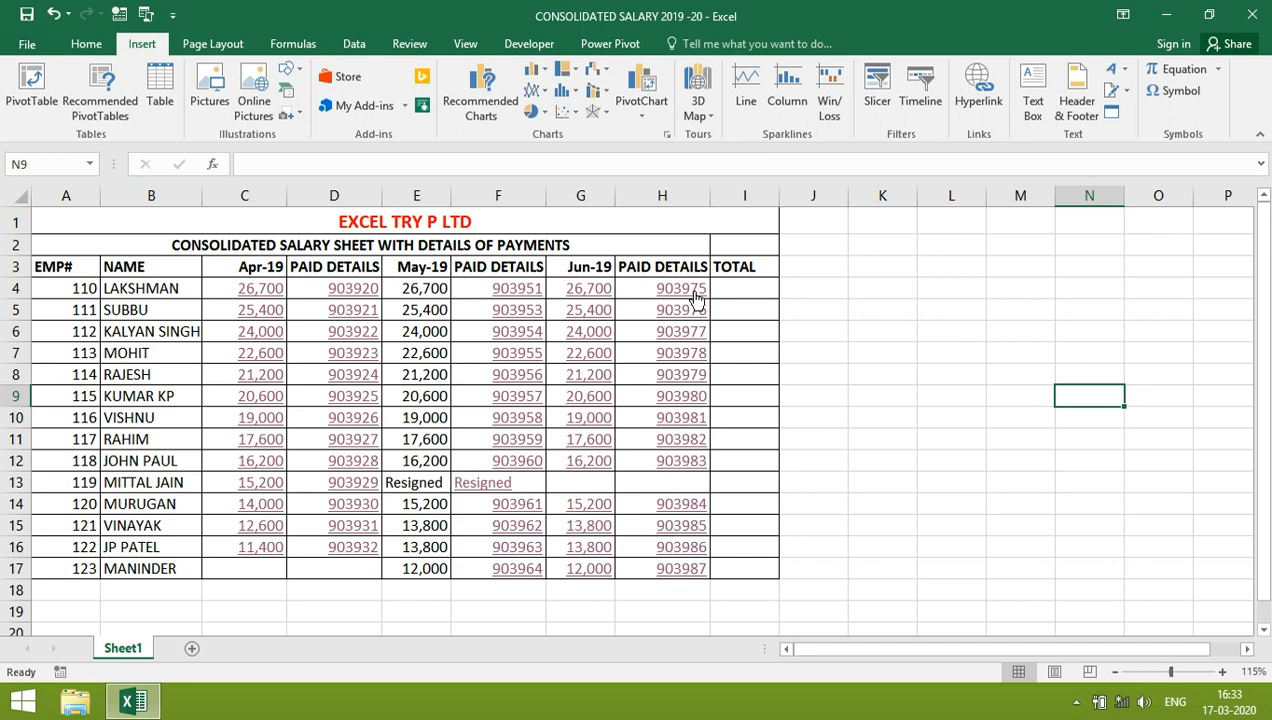
{"action": "left_click", "coordinate": [413, 196]}
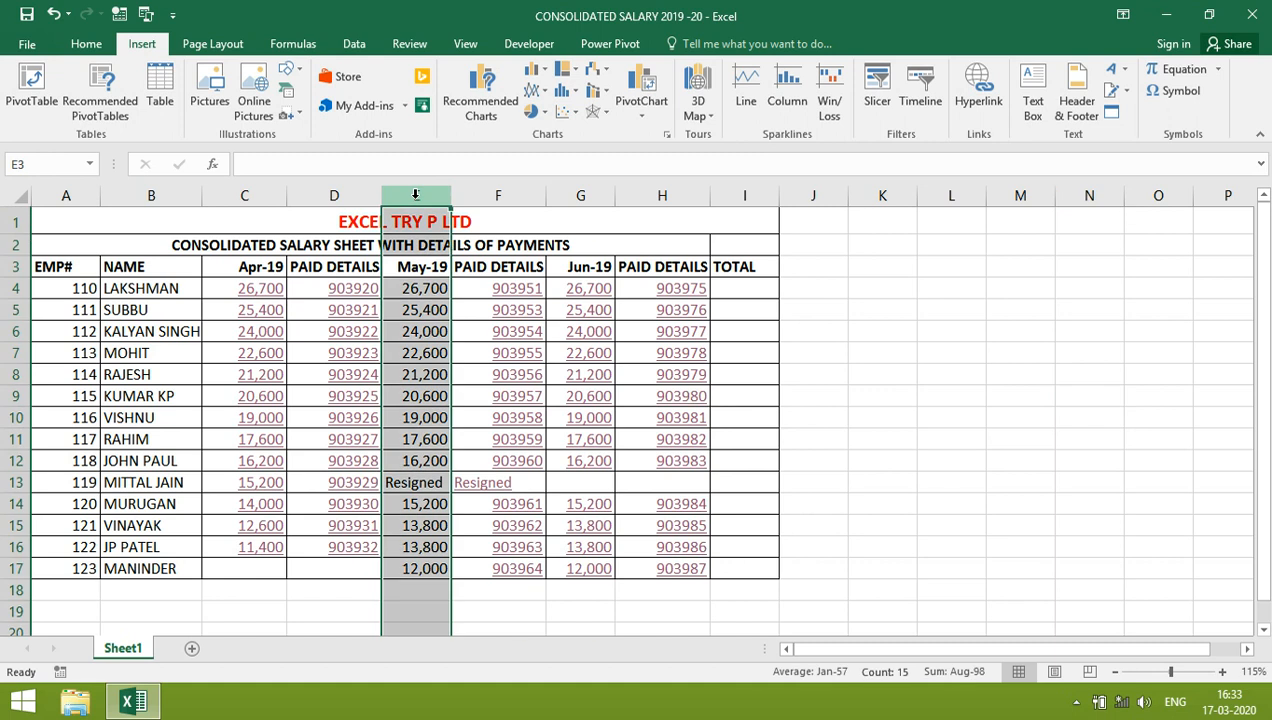
{"action": "left_click", "coordinate": [432, 594]}
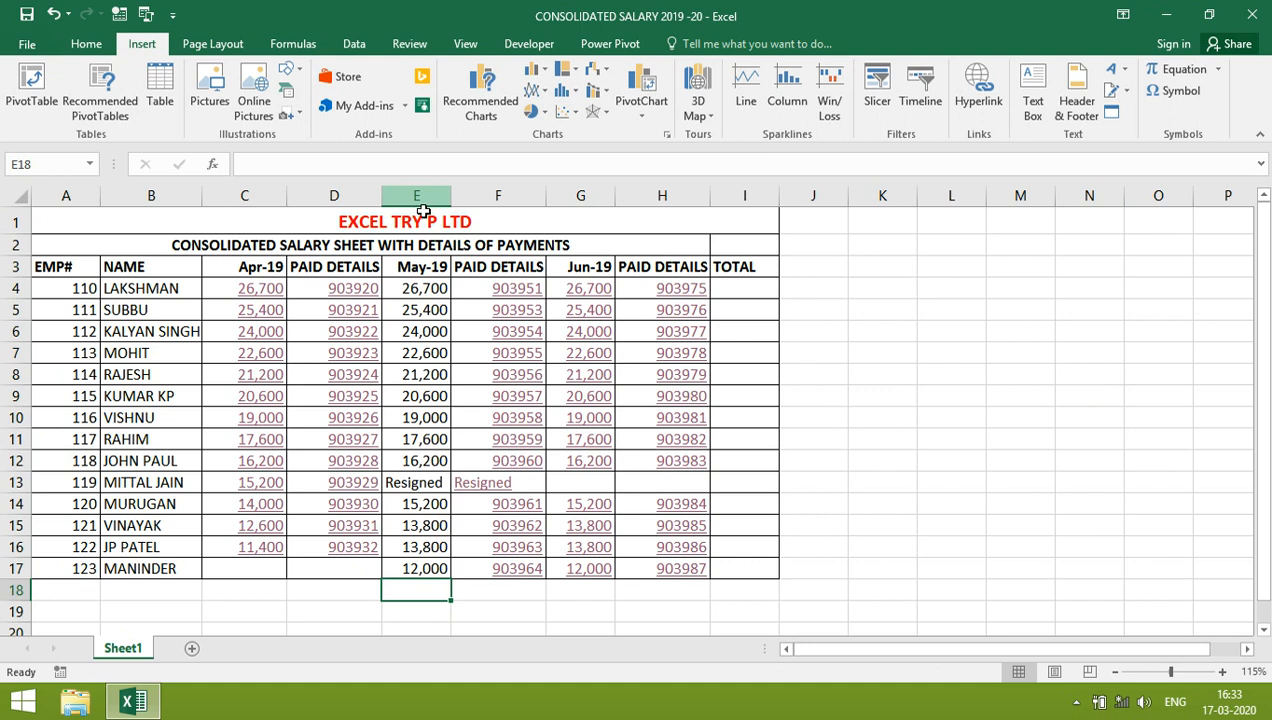
{"action": "left_click", "coordinate": [424, 288]}
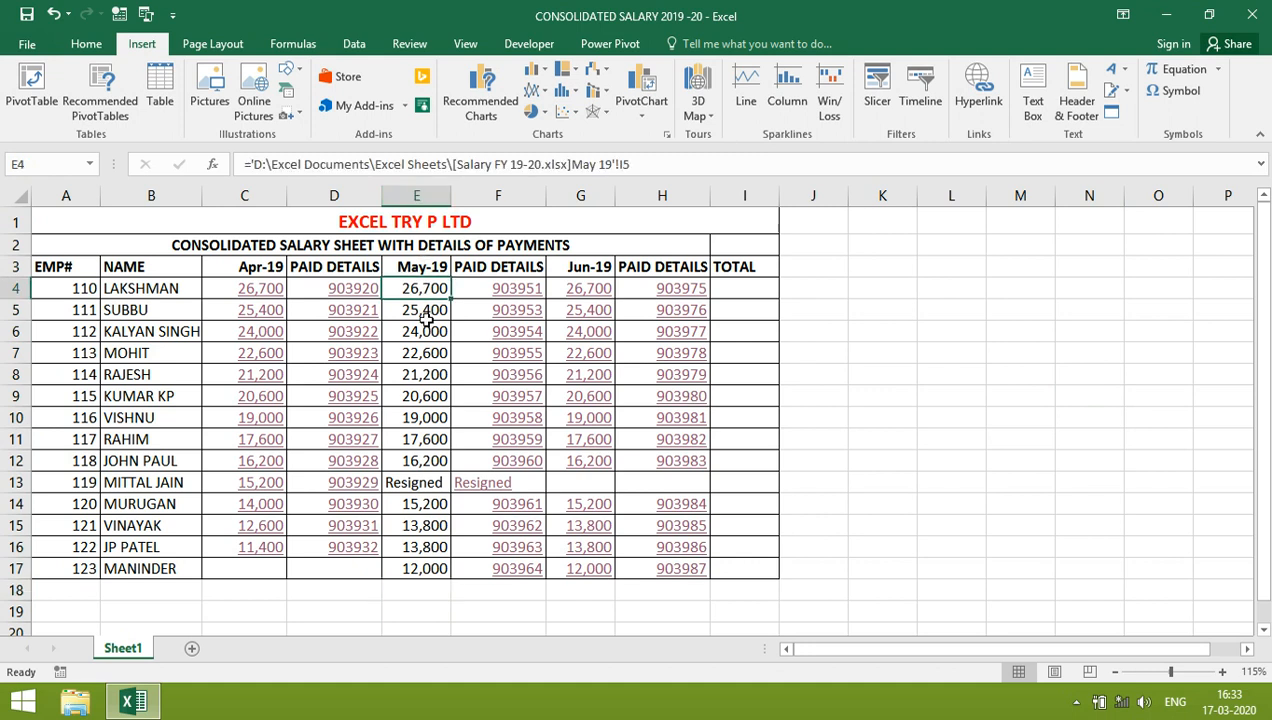
{"action": "left_click", "coordinate": [426, 316]}
{"action": "left_click", "coordinate": [428, 321]}
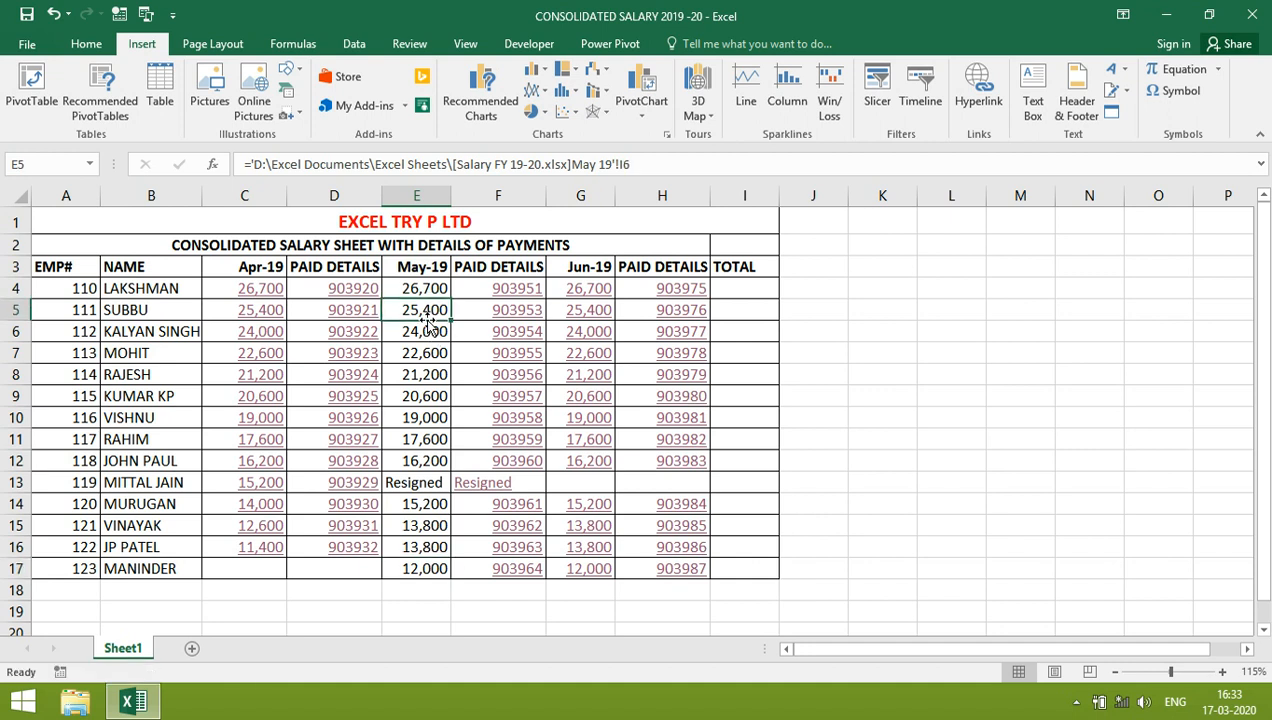
- Hyperlink the May net amounts in E4:E17 to the Salary FY 19-20 workbook
{"action": "key", "text": "Up"}
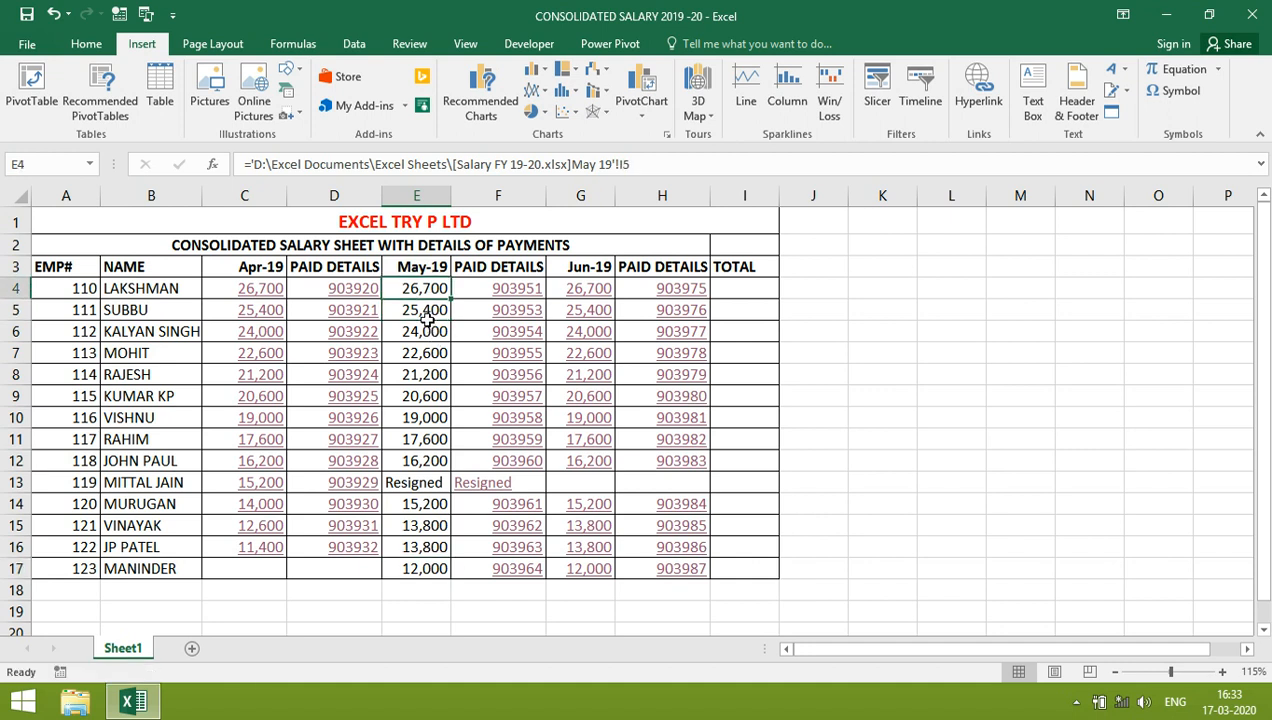
{"action": "key", "text": "shift+Down"}
{"action": "key", "text": "shift+Down"}
{"action": "key", "text": "shift+Down"}
{"action": "key", "text": "shift+Down"}
{"action": "key", "text": "shift+Down"}
{"action": "key", "text": "shift+Down"}
{"action": "key", "text": "shift+Down"}
{"action": "key", "text": "shift+Down"}
{"action": "key", "text": "shift+Down"}
{"action": "key", "text": "shift+Down"}
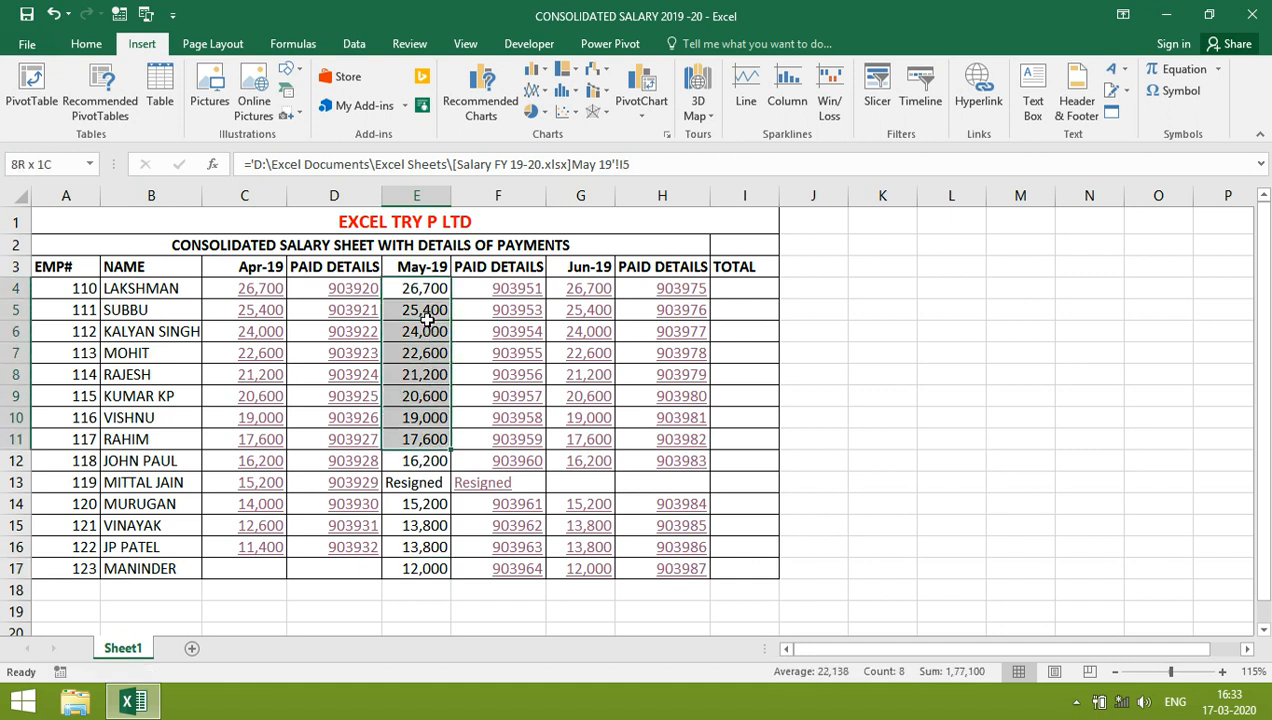
{"action": "key", "text": "shift+Down"}
{"action": "key", "text": "shift+Down"}
{"action": "key", "text": "shift+Down"}
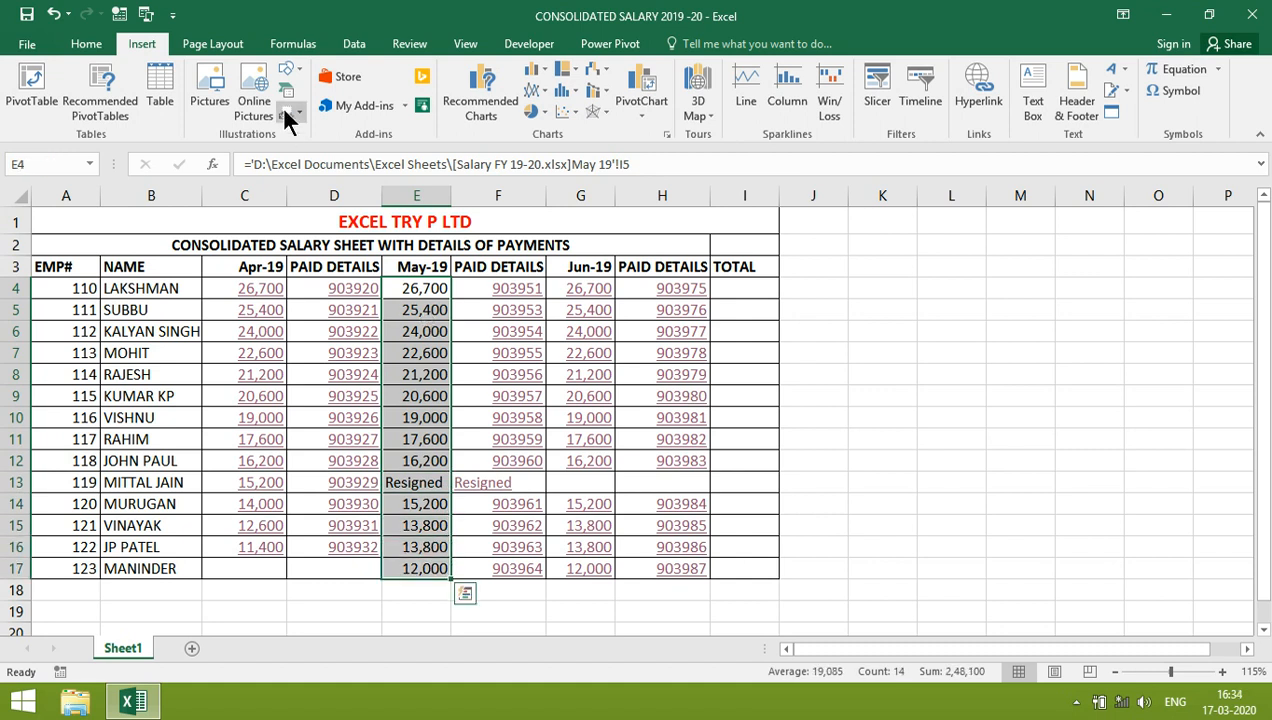
{"action": "left_click", "coordinate": [977, 100]}
{"action": "left_click_drag", "start_coordinate": [1105, 205], "coordinate": [1104, 252]}
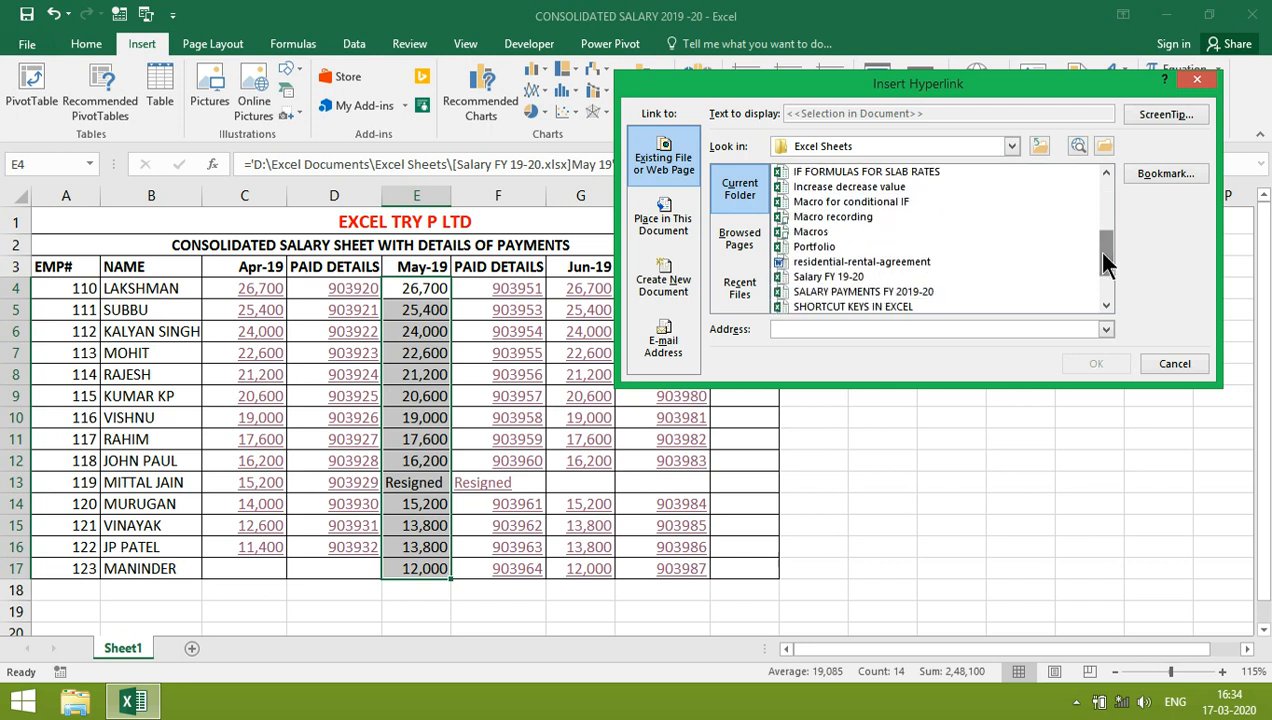
{"action": "left_click", "coordinate": [830, 277]}
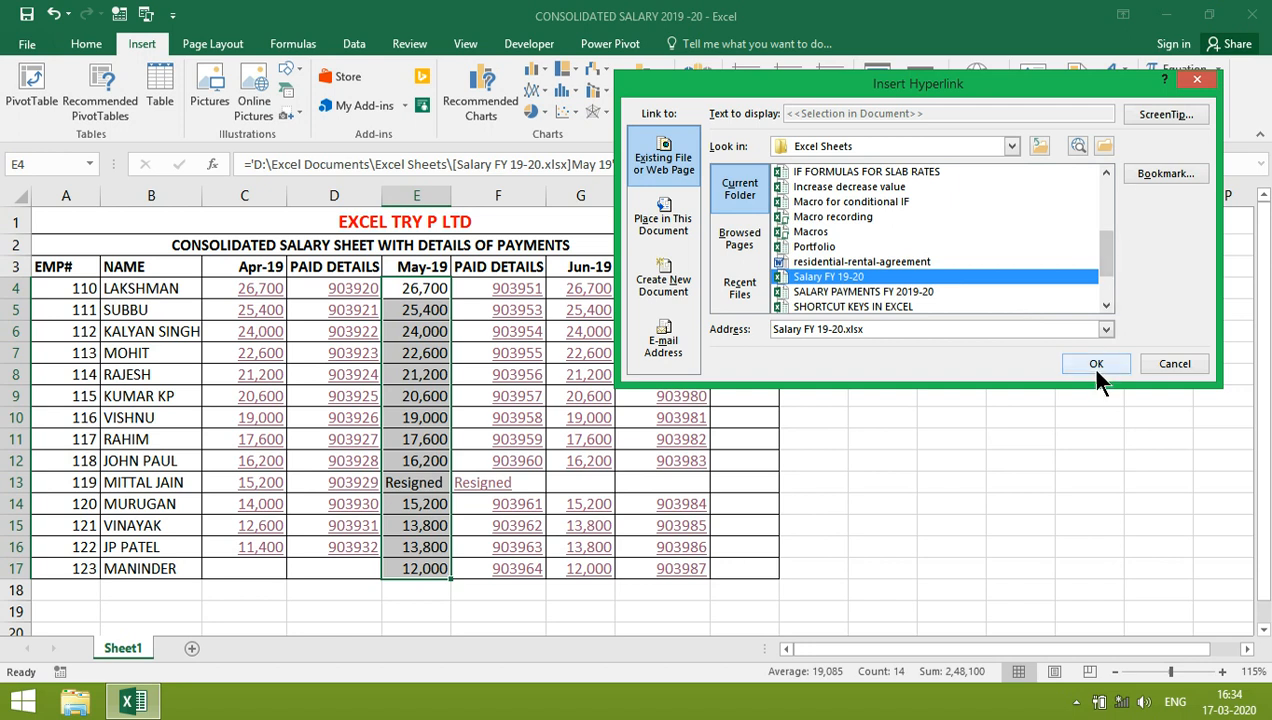
{"action": "left_click", "coordinate": [1094, 363]}
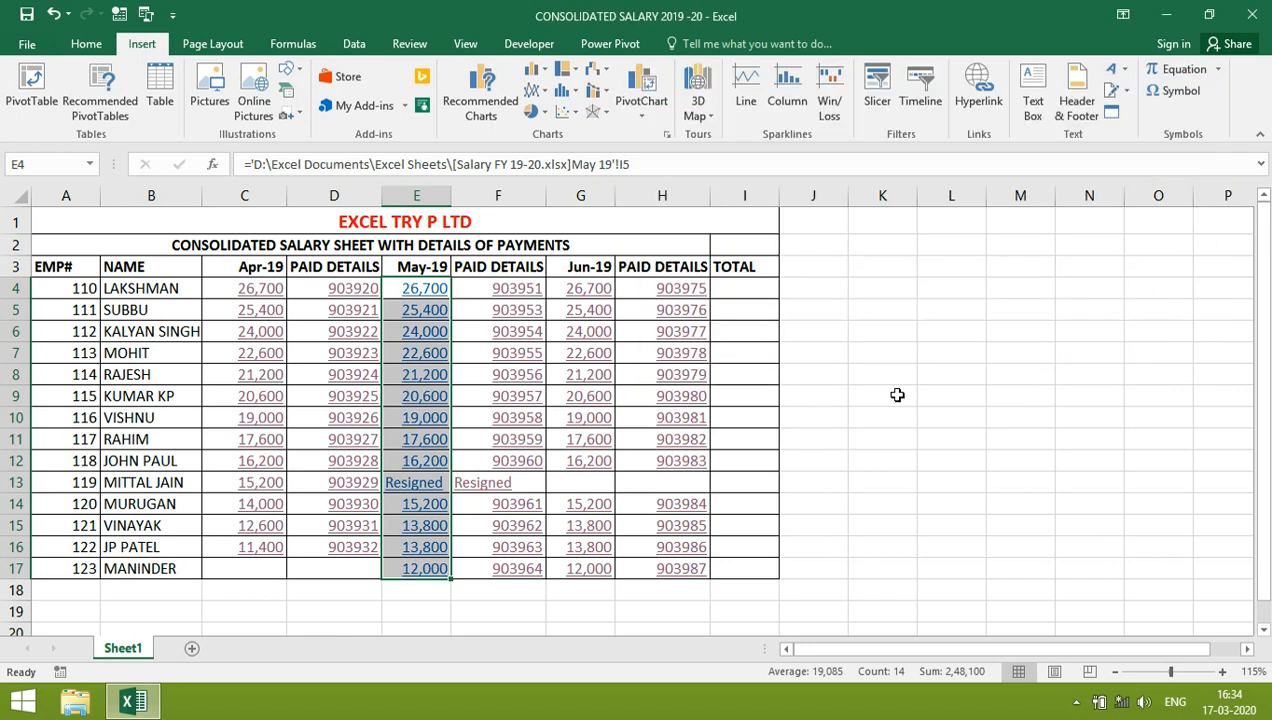
- Test the May amount link in E8, return to the consolidated sheet, and follow the May paid details link in F7
{"action": "left_click", "coordinate": [428, 376]}
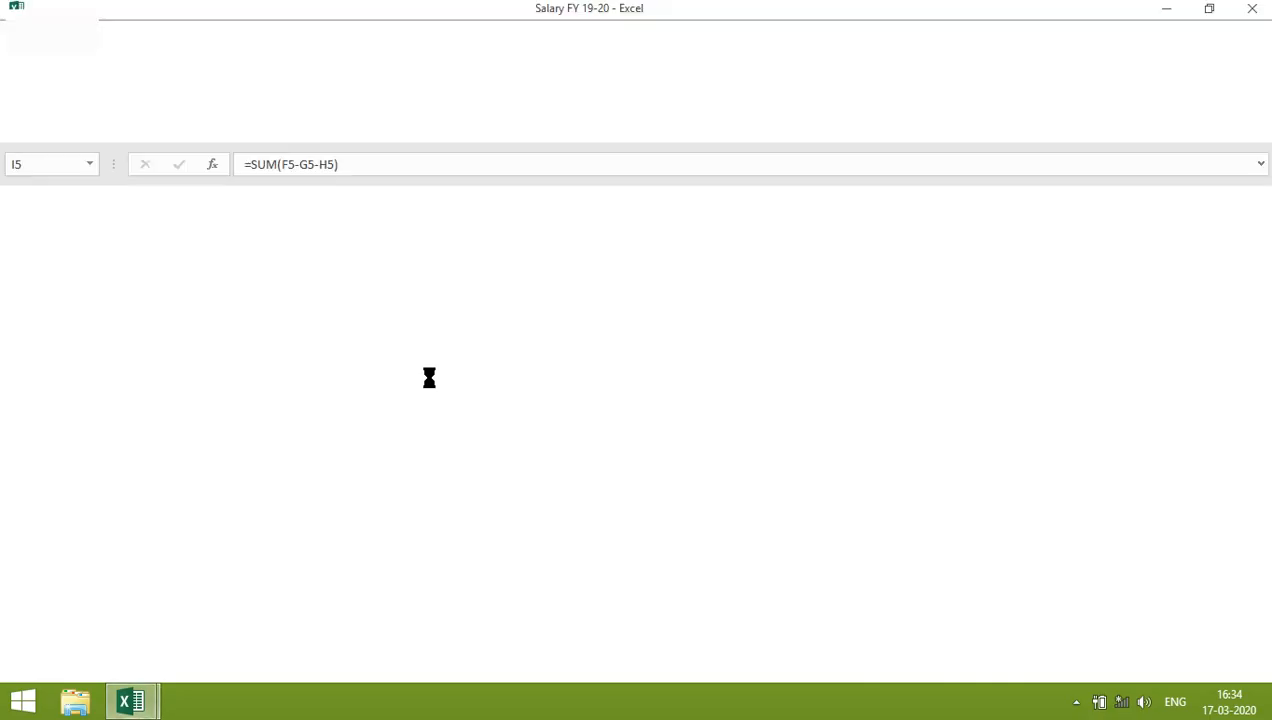
{"action": "key", "text": "alt+Tab"}
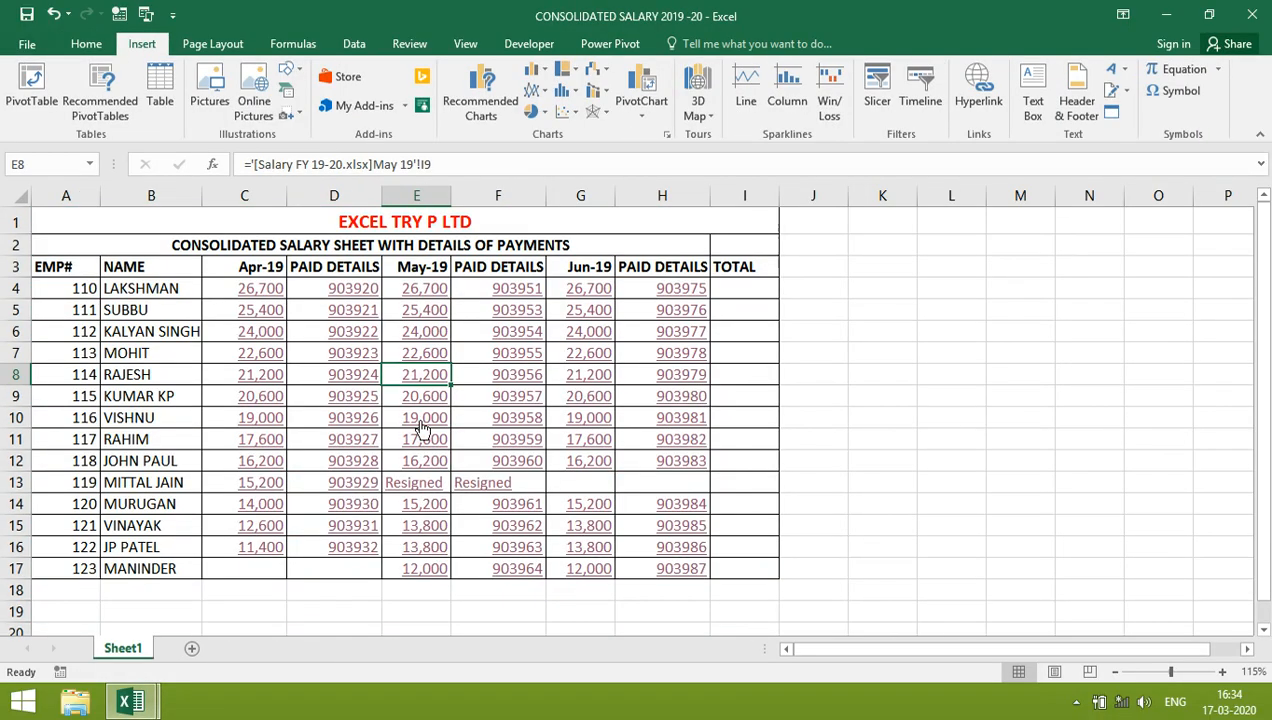
{"action": "left_click", "coordinate": [521, 363]}
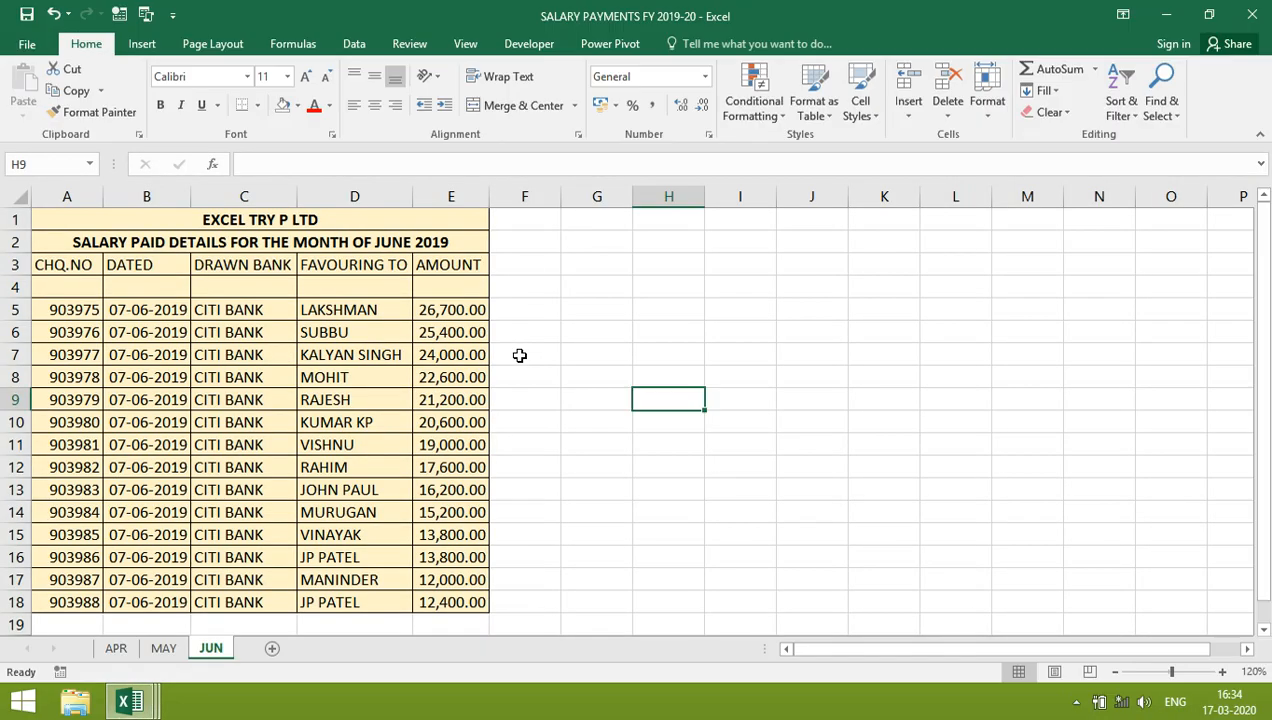